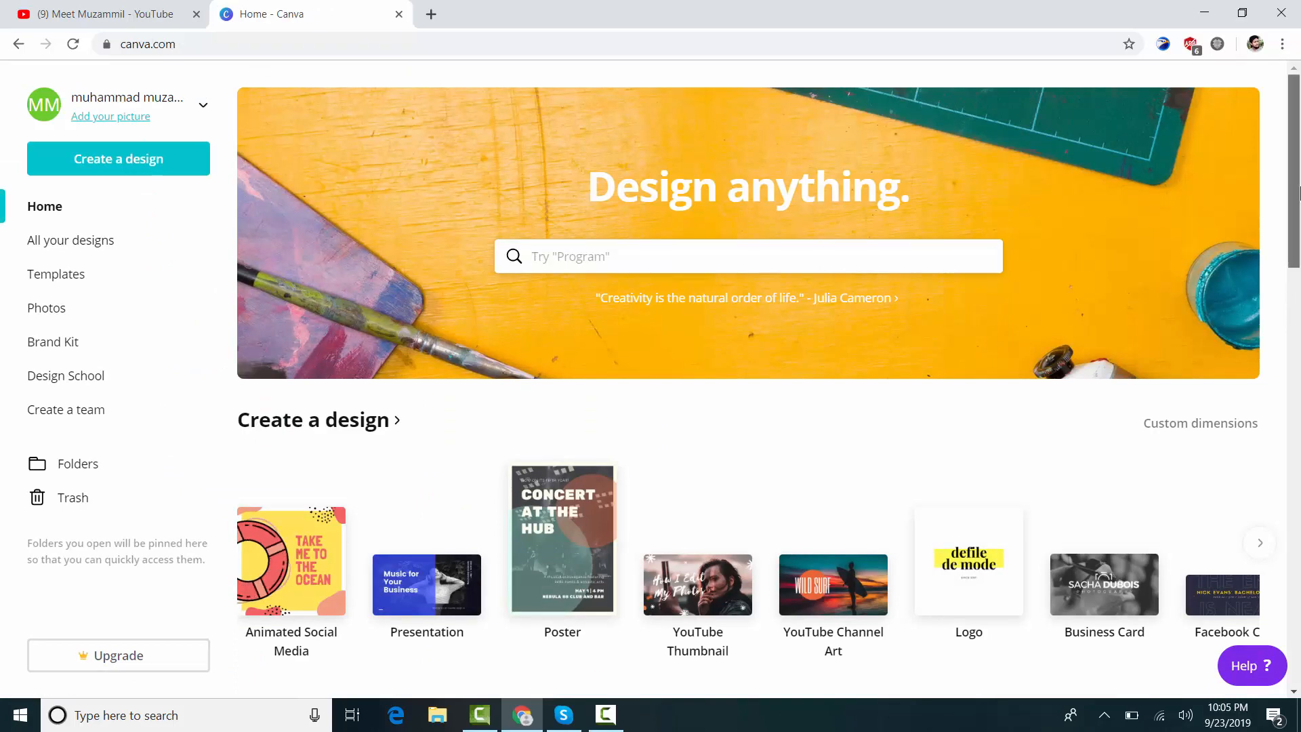
# Step: Switch the browser to the SunzTech profile
pyautogui.scroll(-3, 1278, 438)
pyautogui.scroll(3, 845, 247)
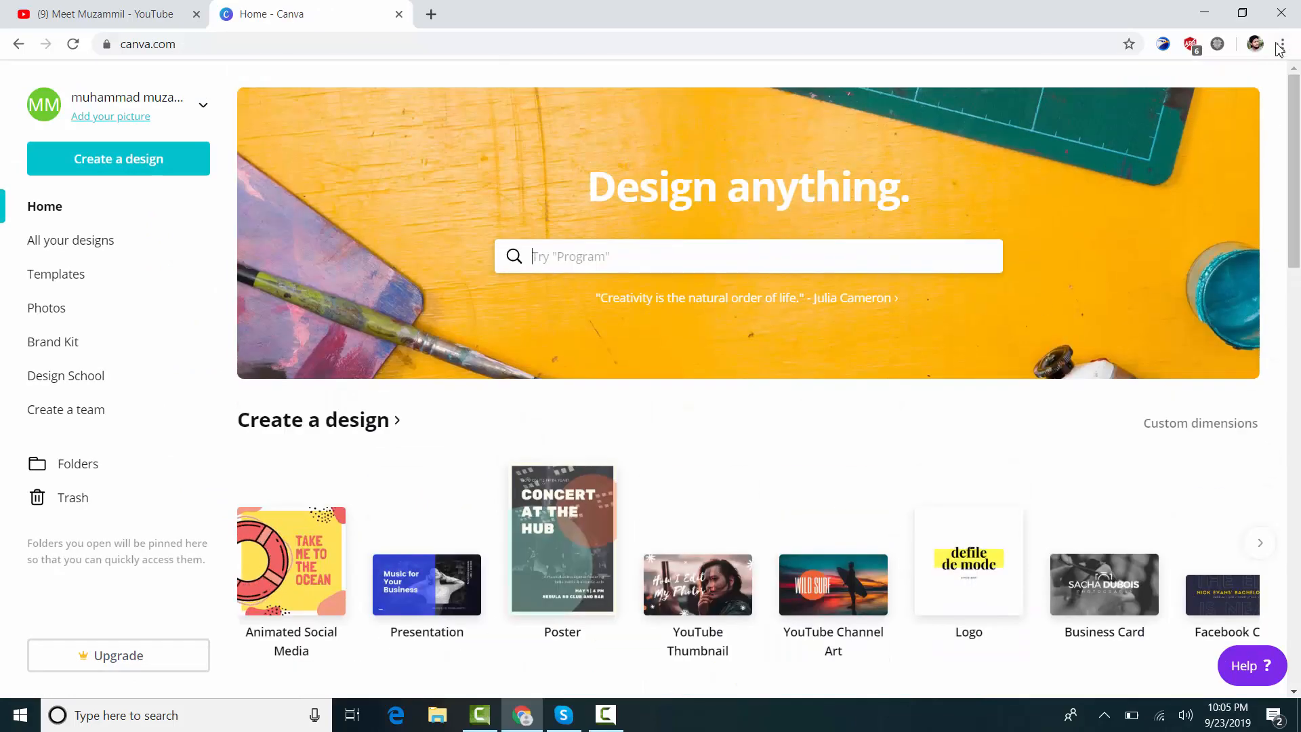
pyautogui.click(1255, 43)
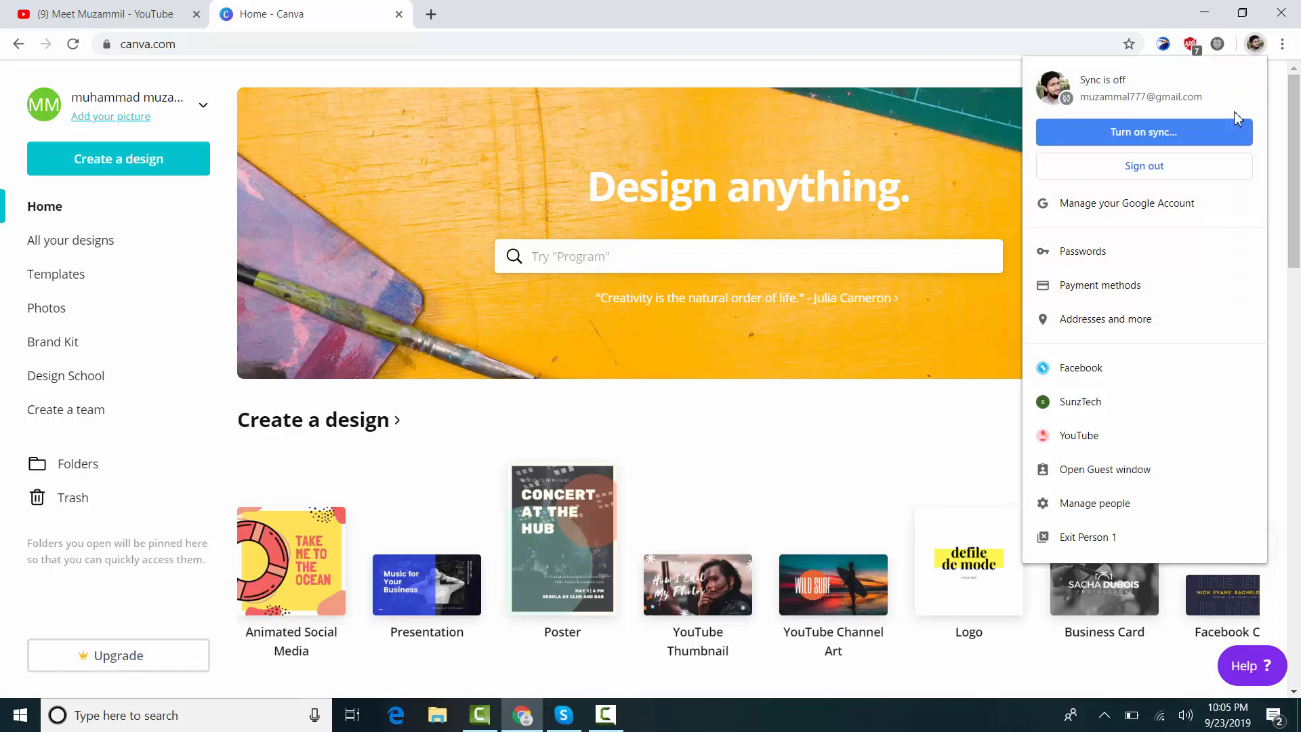
pyautogui.click(1099, 403)
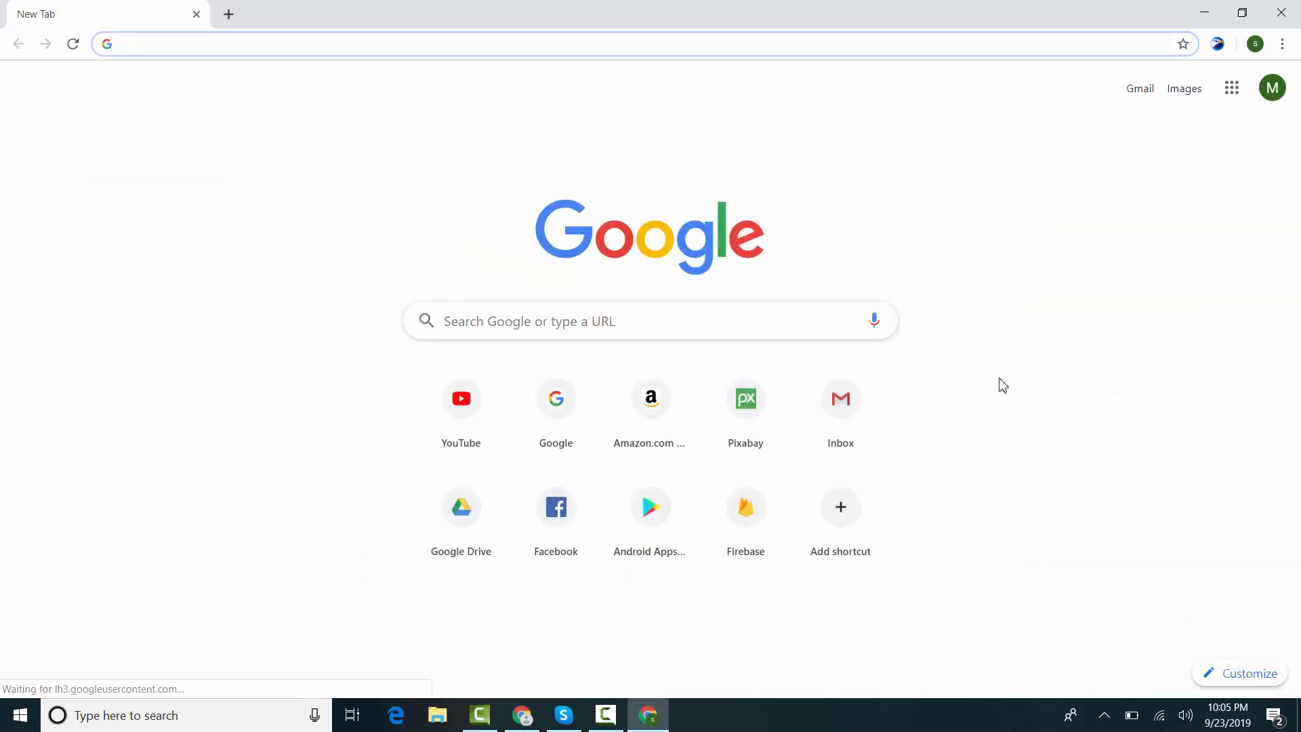
# Step: Go to YouTube and open the signed-in account's own channel page
pyautogui.write('you')
pyautogui.press('Return')
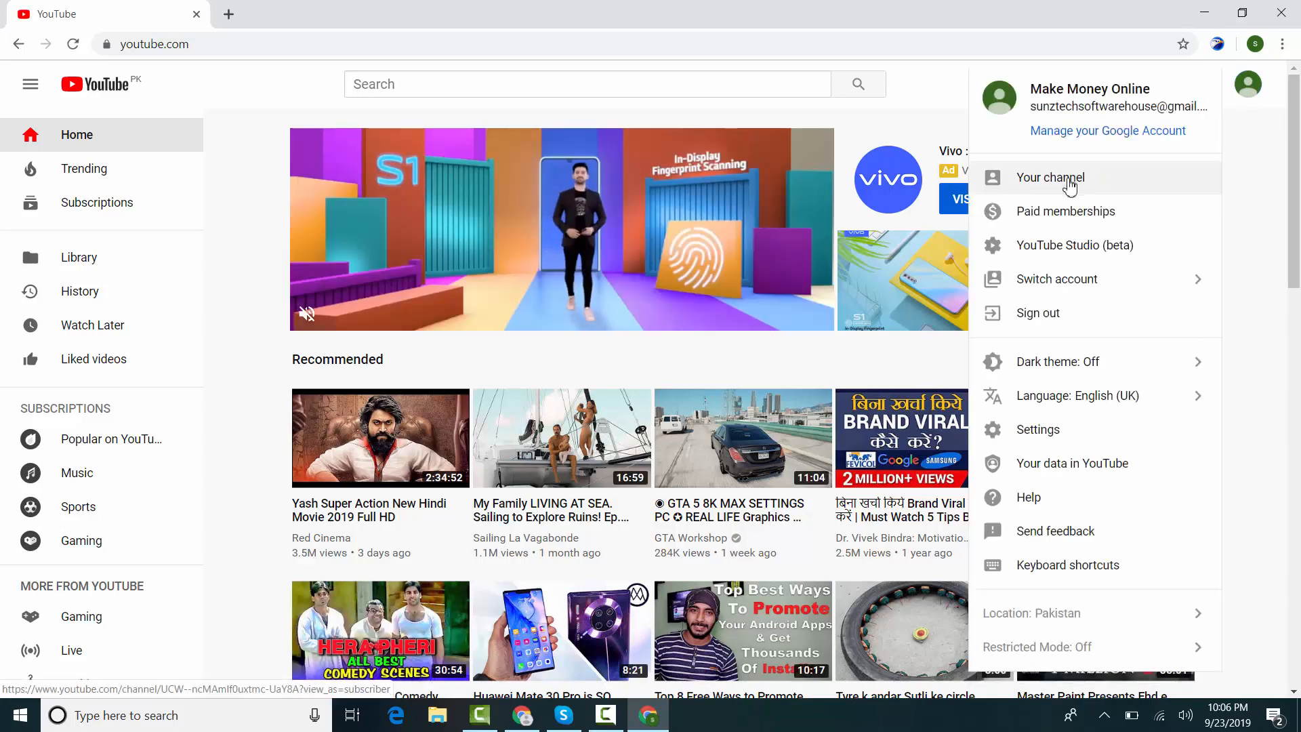
pyautogui.click(1071, 177)
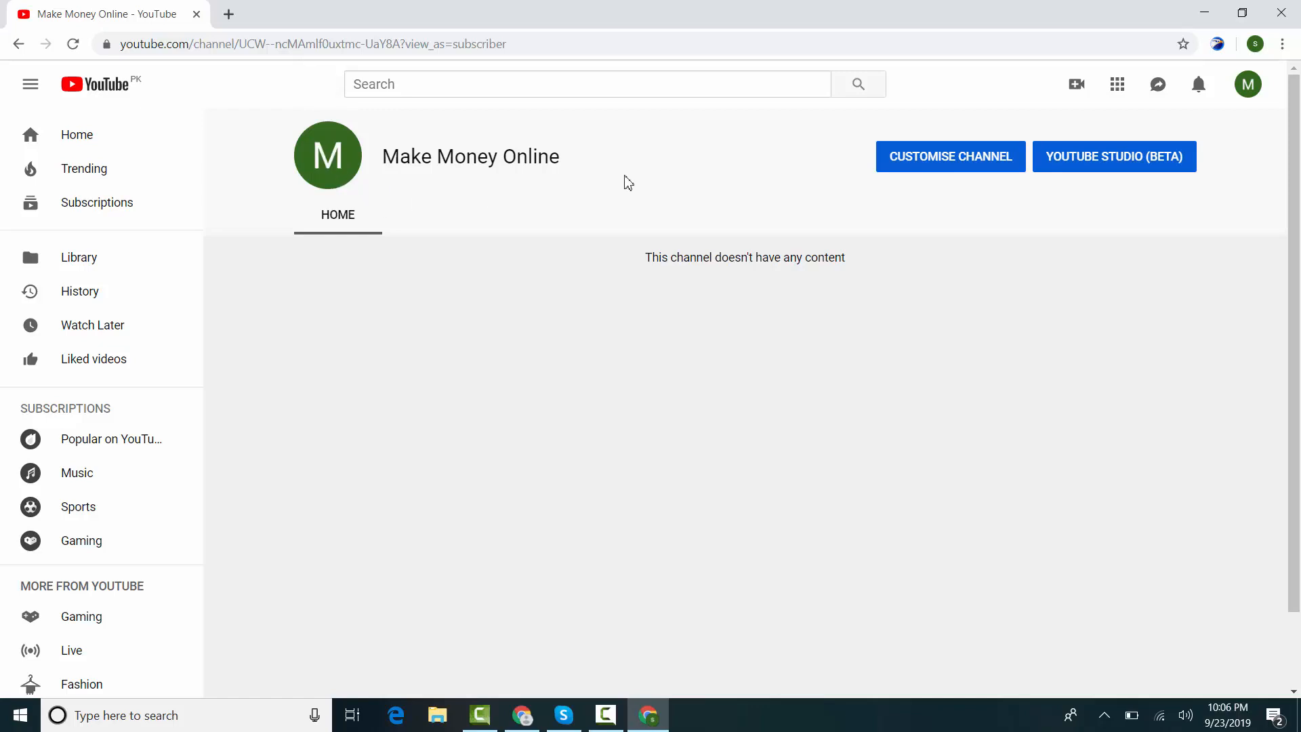
# Step: Open canva.com in a new browser tab and sign out of the current account
pyautogui.hotkey('ctrl', 't')
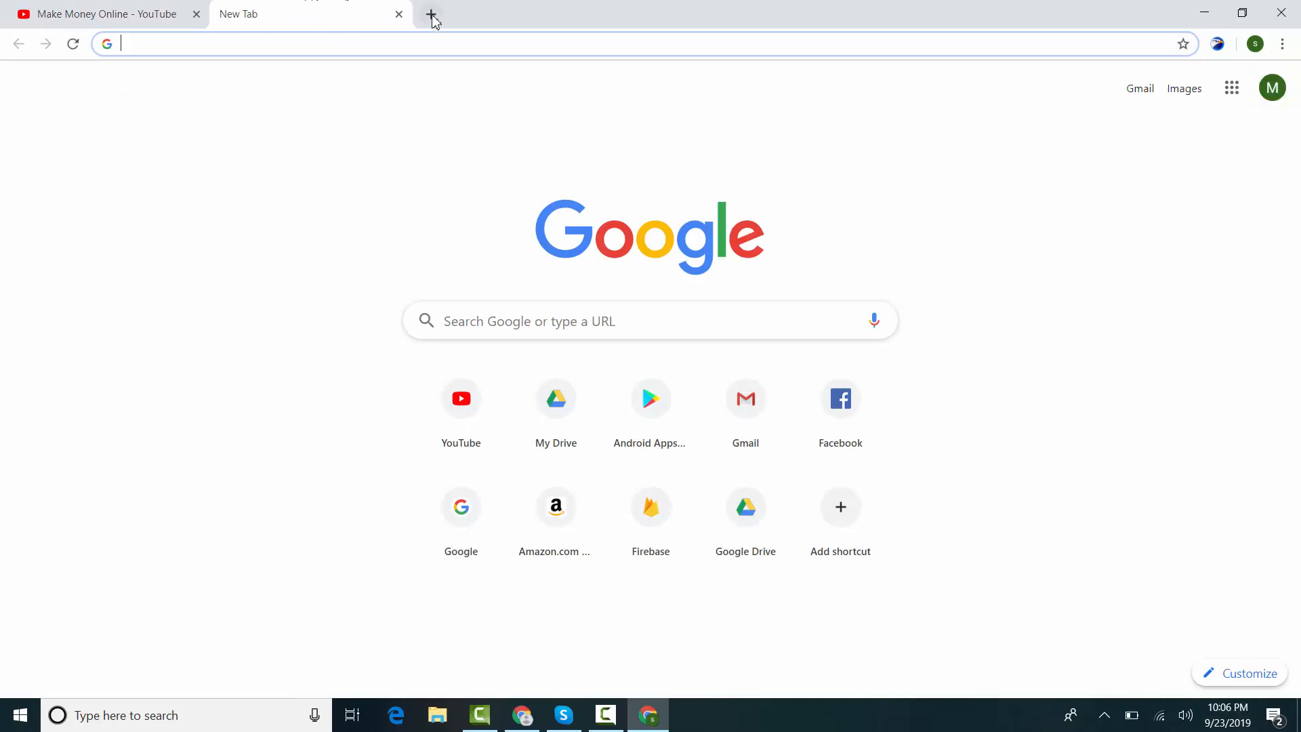
pyautogui.click(431, 14)
pyautogui.click(399, 14)
pyautogui.write('canva.com')
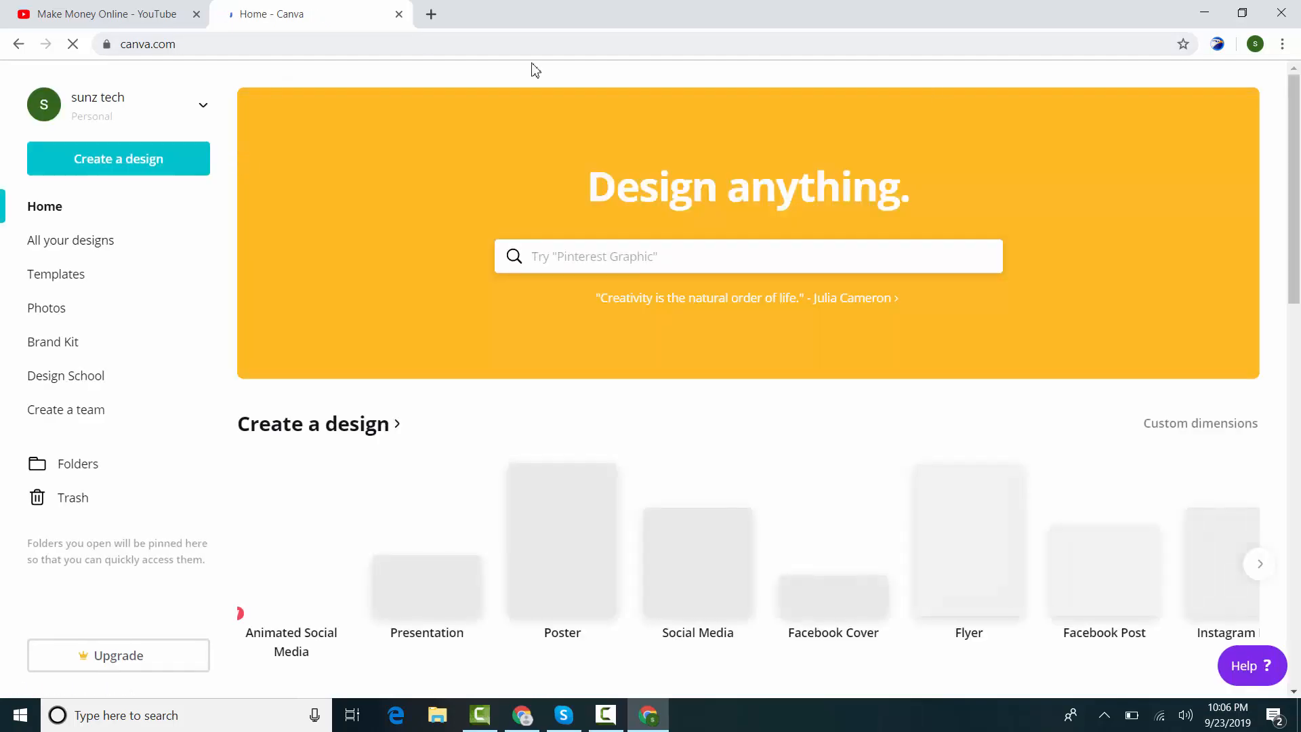
pyautogui.click(196, 114)
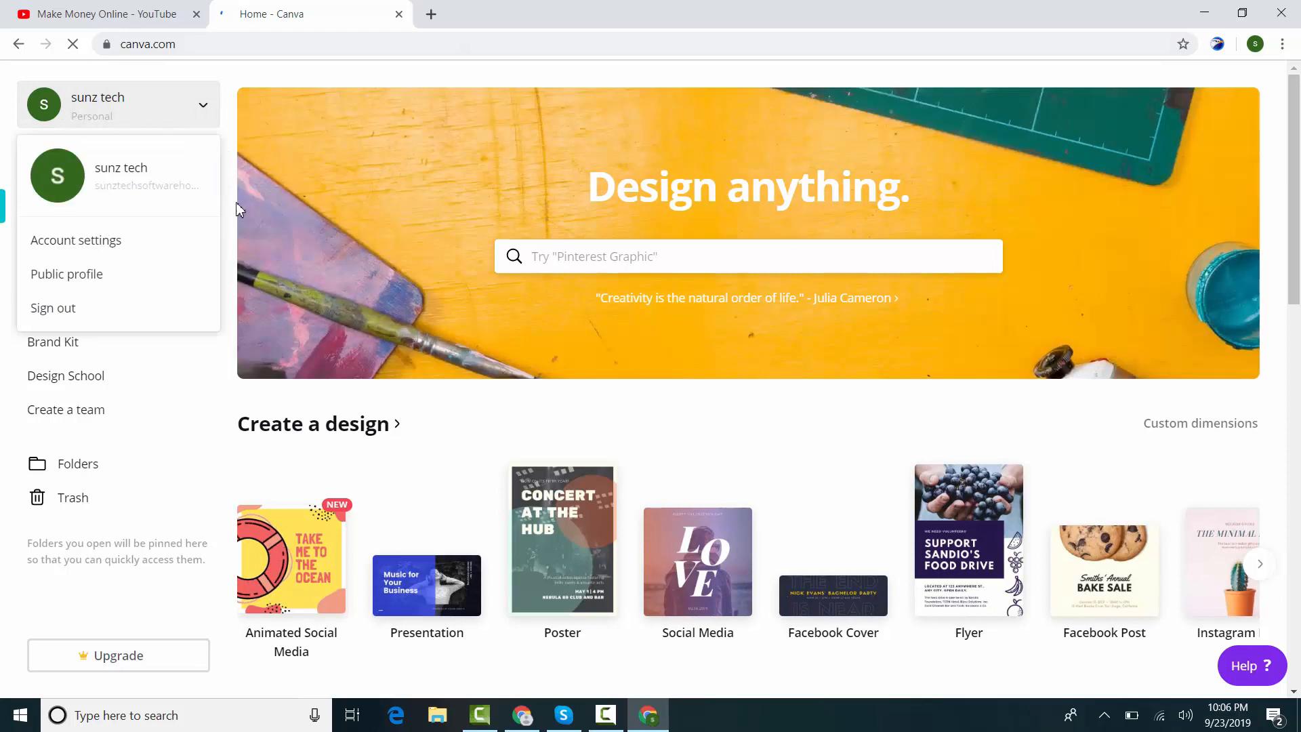
pyautogui.click(68, 312)
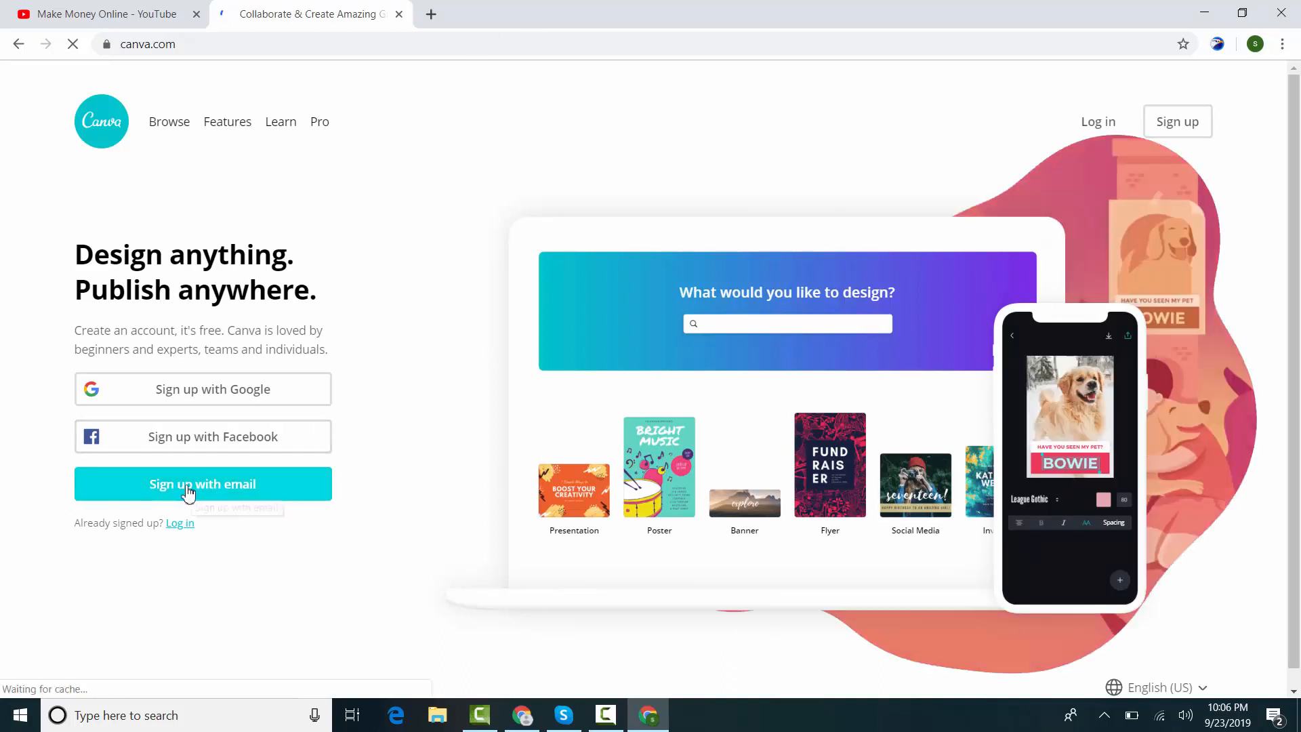
pyautogui.click(227, 493)
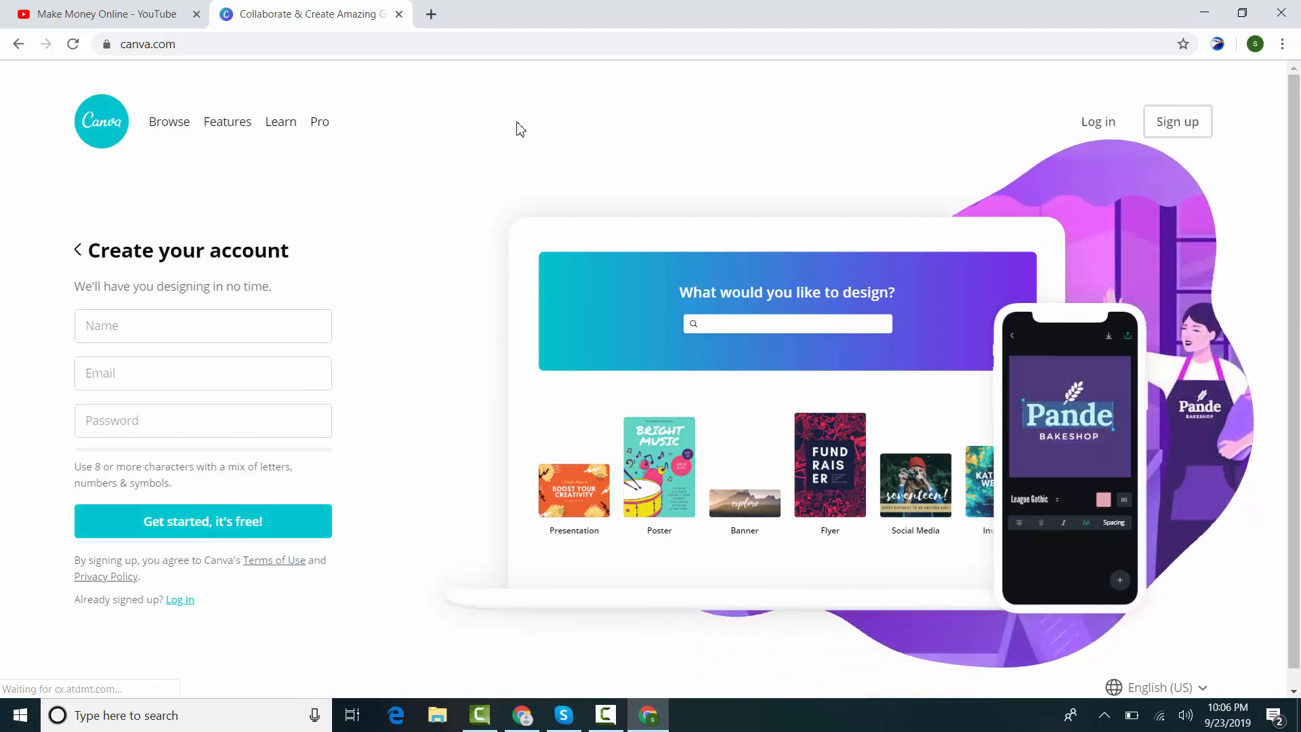
pyautogui.click(78, 251)
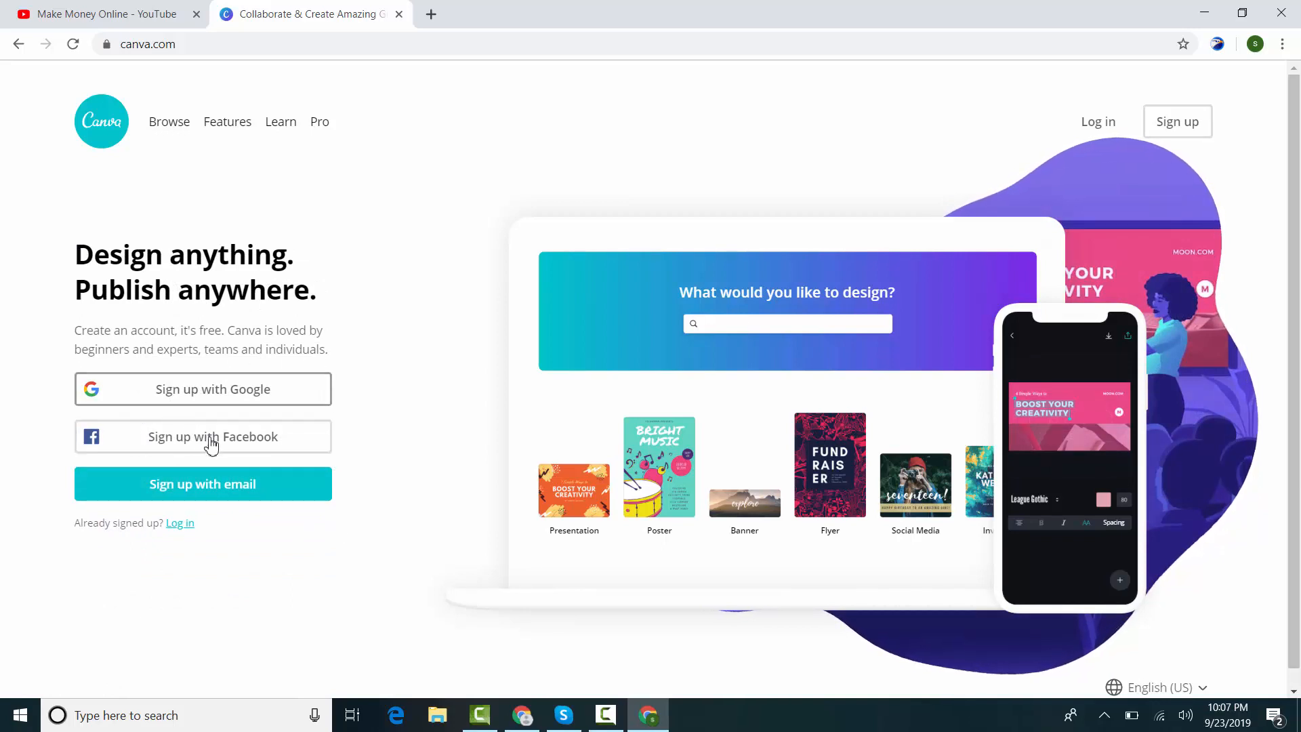
pyautogui.click(184, 398)
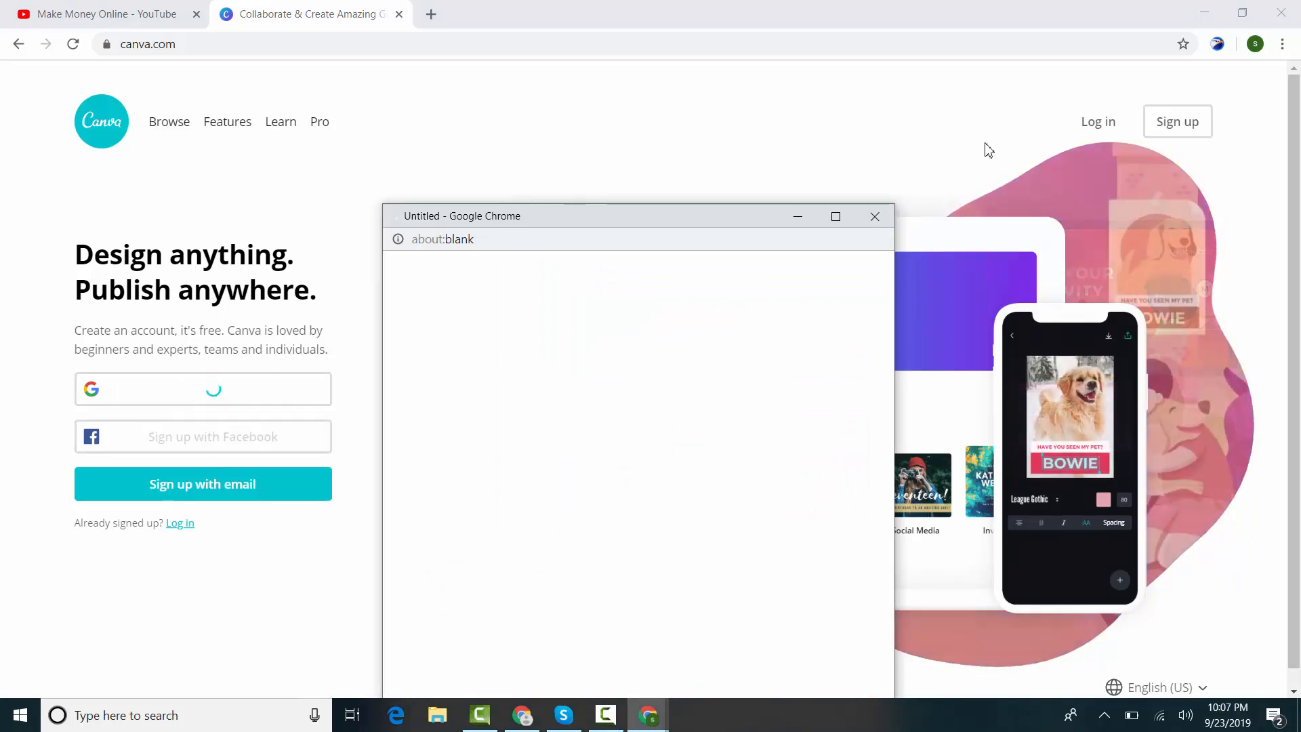
pyautogui.click(873, 215)
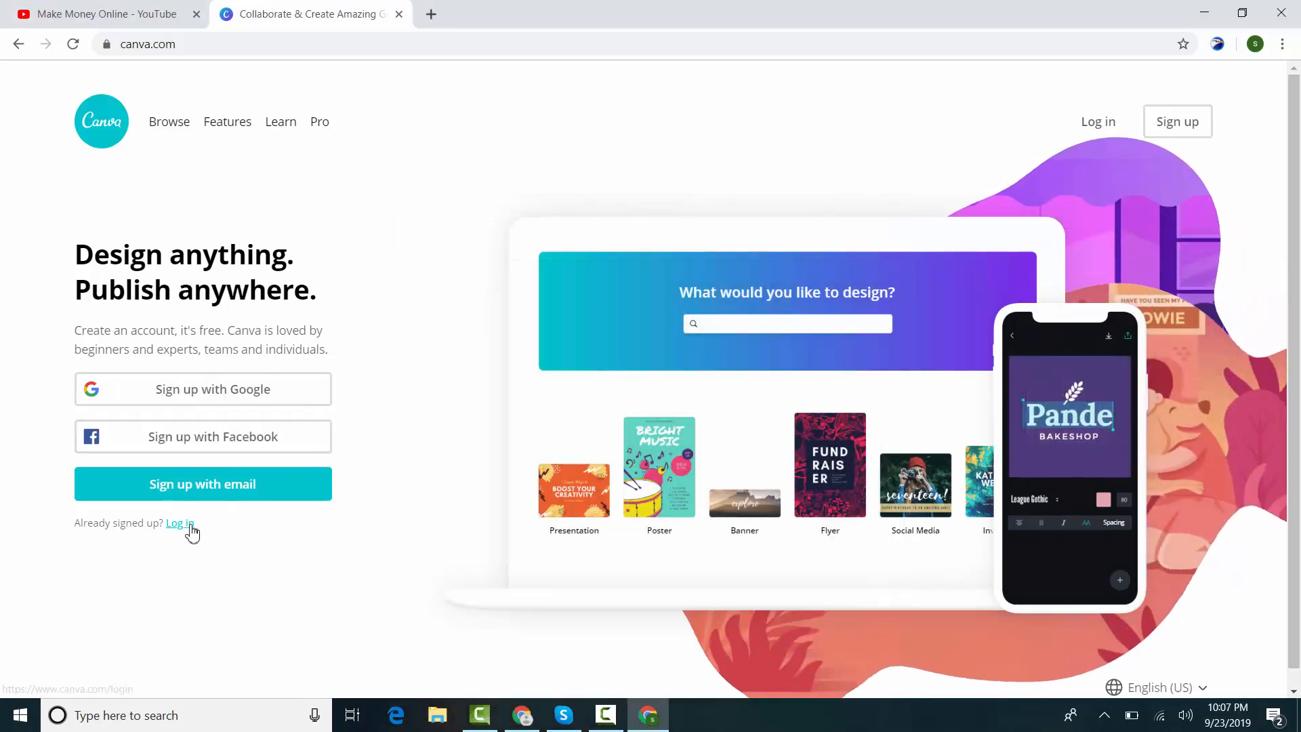
pyautogui.click(184, 525)
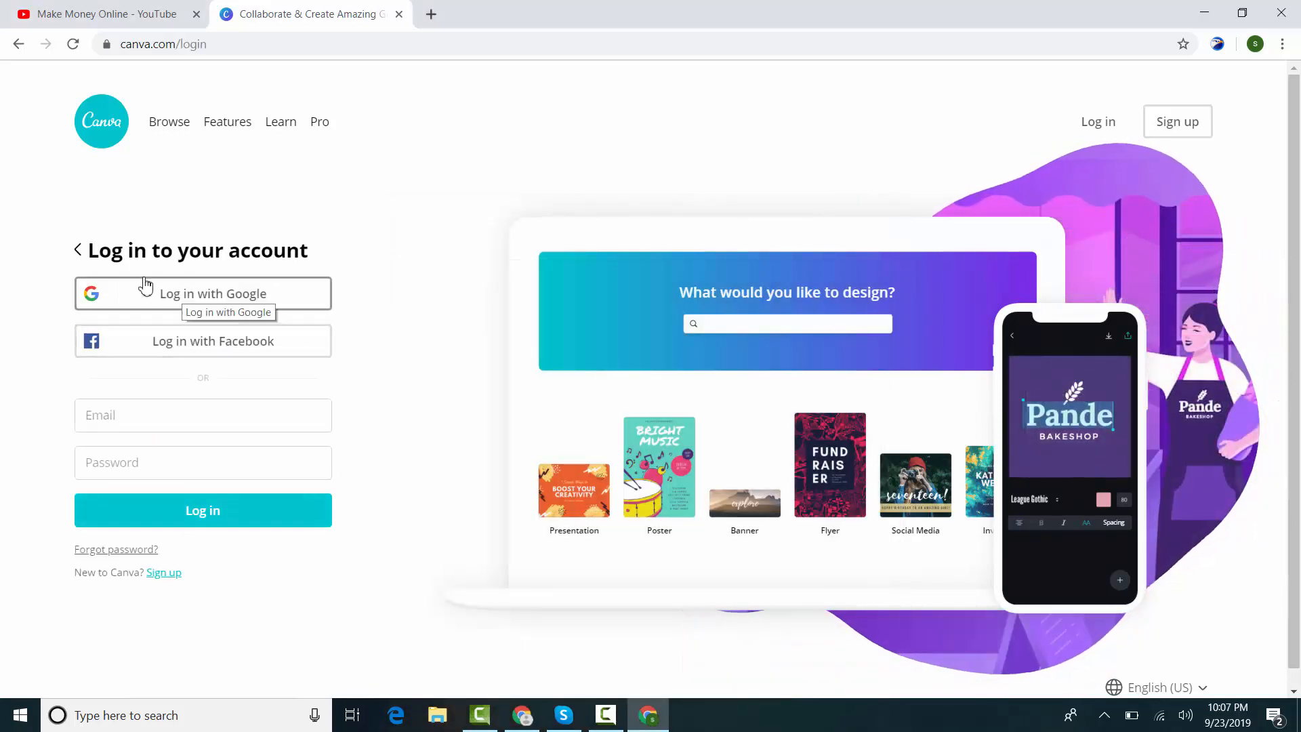
pyautogui.click(80, 251)
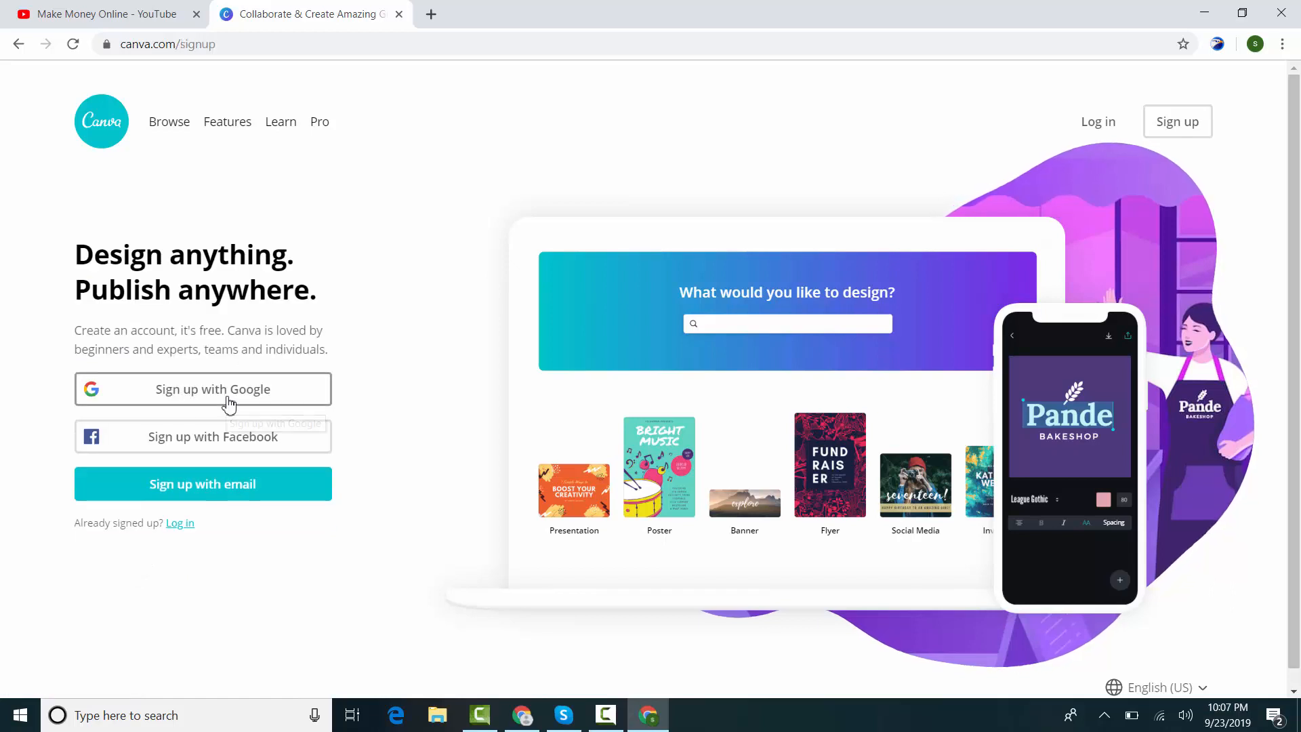
# Step: Log in to Canva with the Make Money Online Google account
pyautogui.click(180, 526)
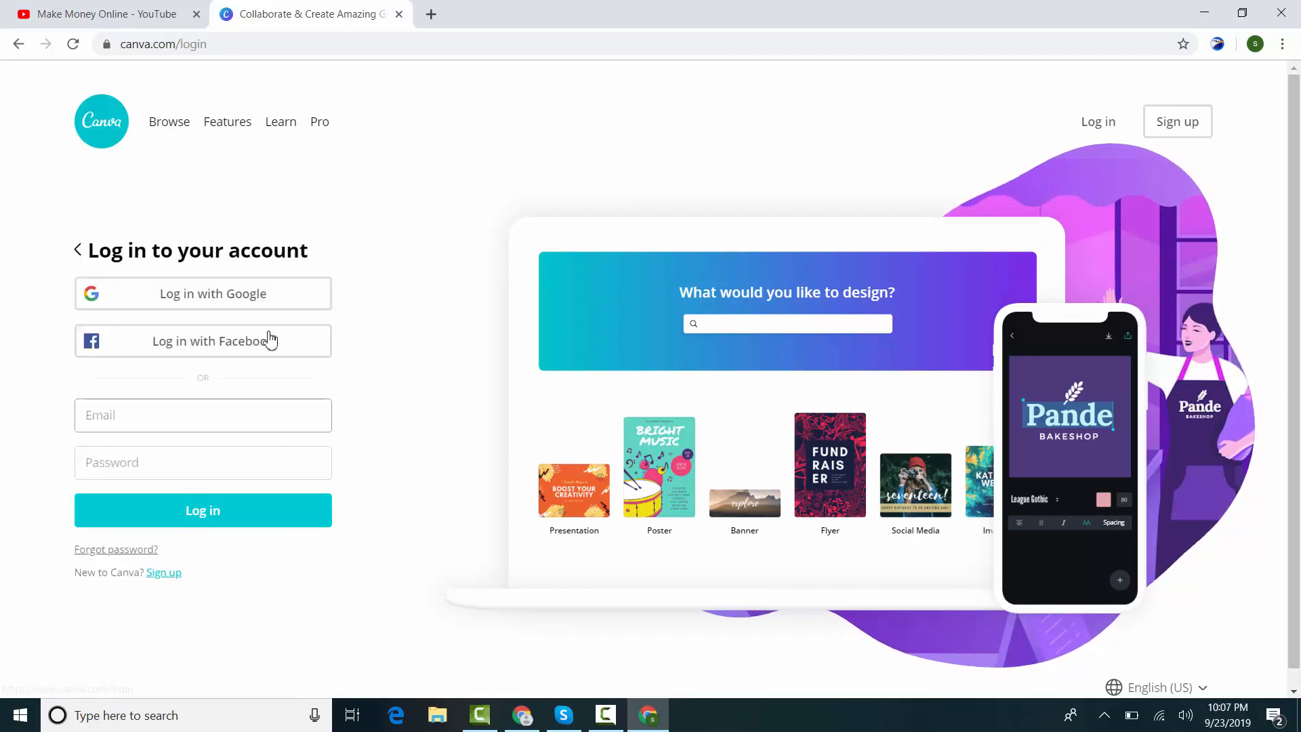
pyautogui.click(217, 302)
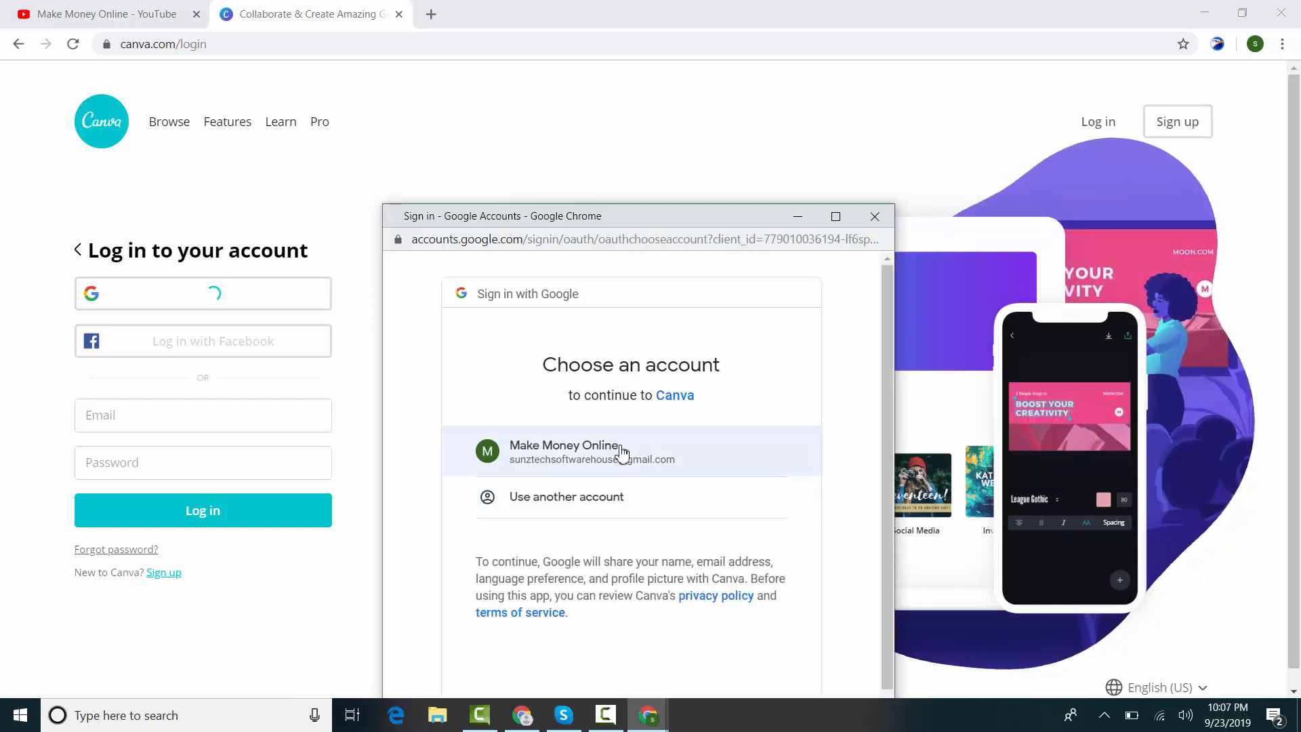
pyautogui.click(622, 453)
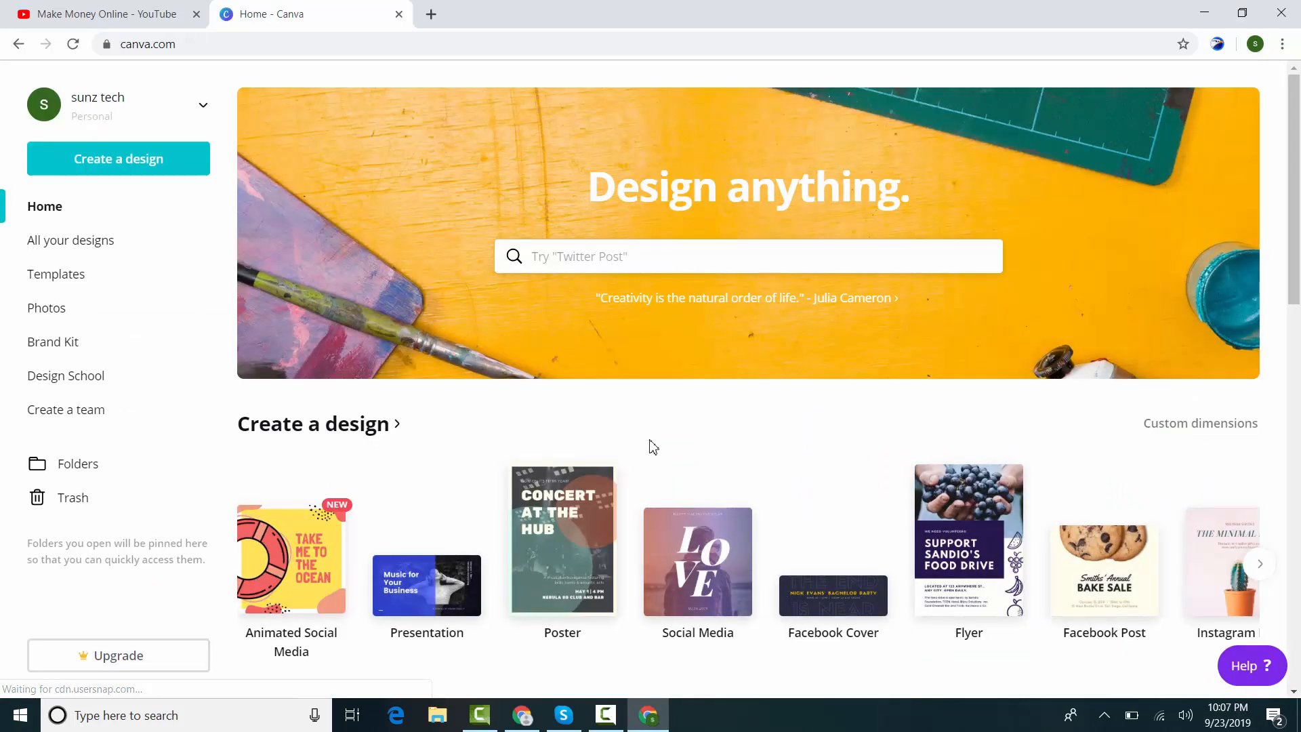
# Step: Search the design types for "logo" and open the 500 × 500 px Logo templates
pyautogui.click(634, 266)
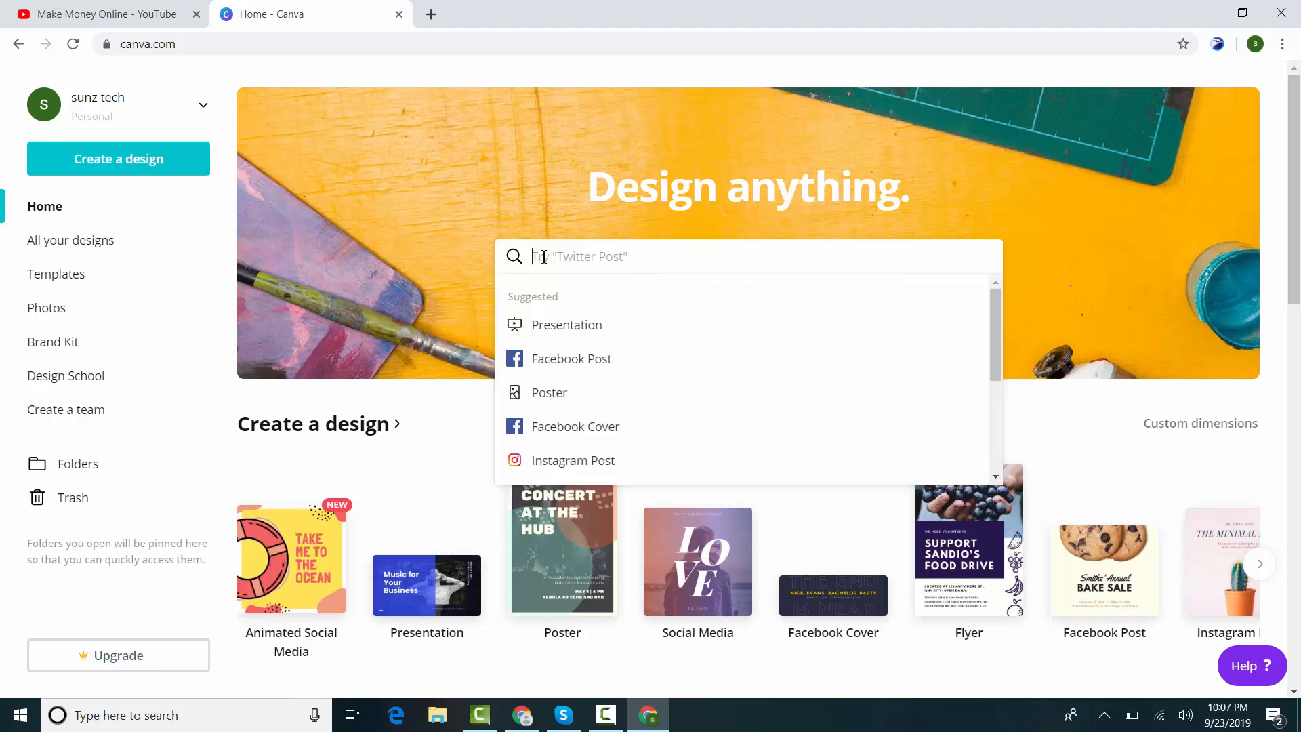
pyautogui.write('logo')
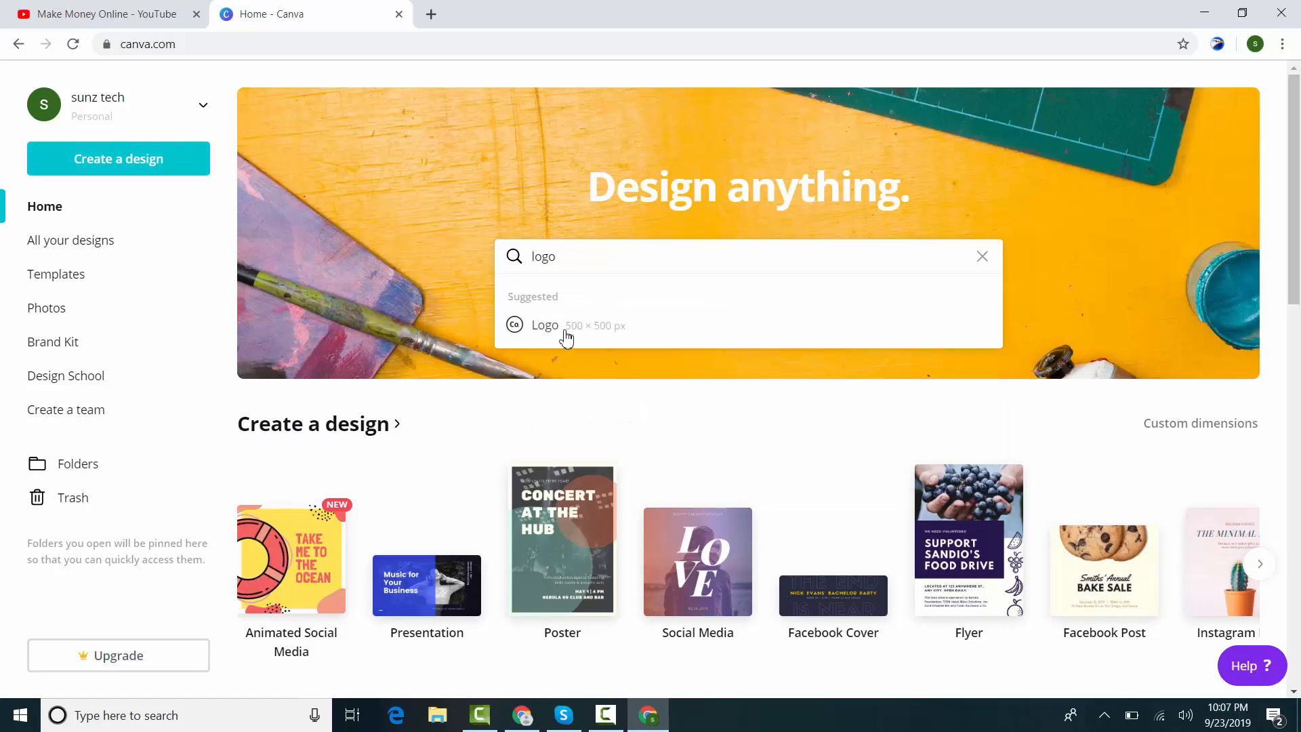
pyautogui.click(566, 338)
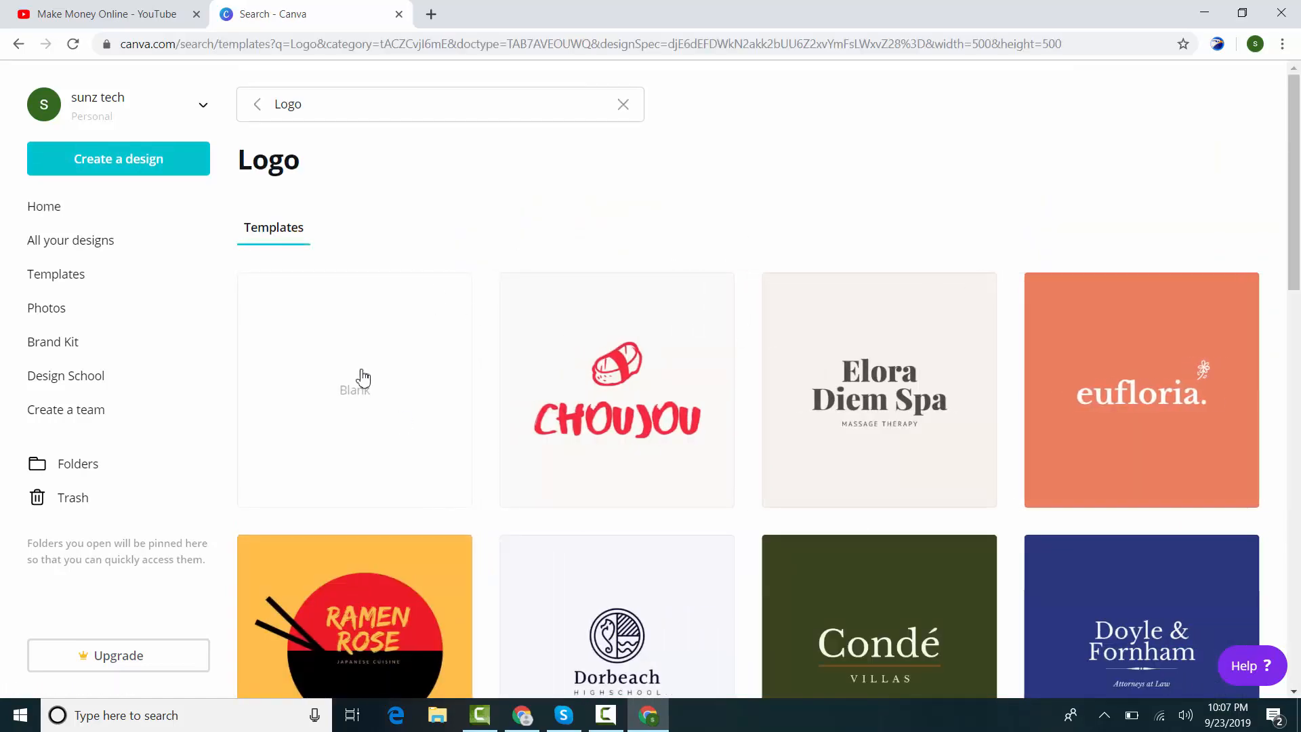
# Step: Find the yellow Sound Perception logo template and open it as a new design
pyautogui.scroll(-15, 1299, 630)
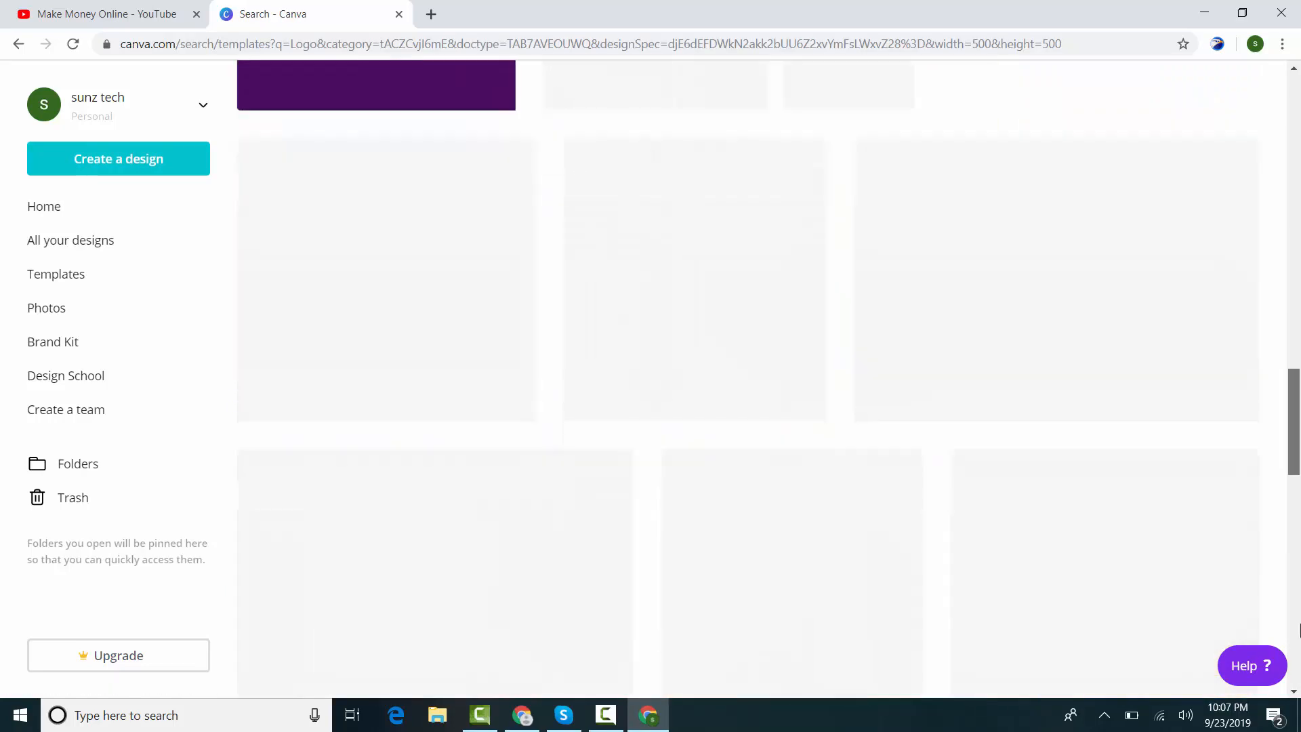
pyautogui.scroll(7, 1299, 631)
pyautogui.scroll(-3, 1299, 582)
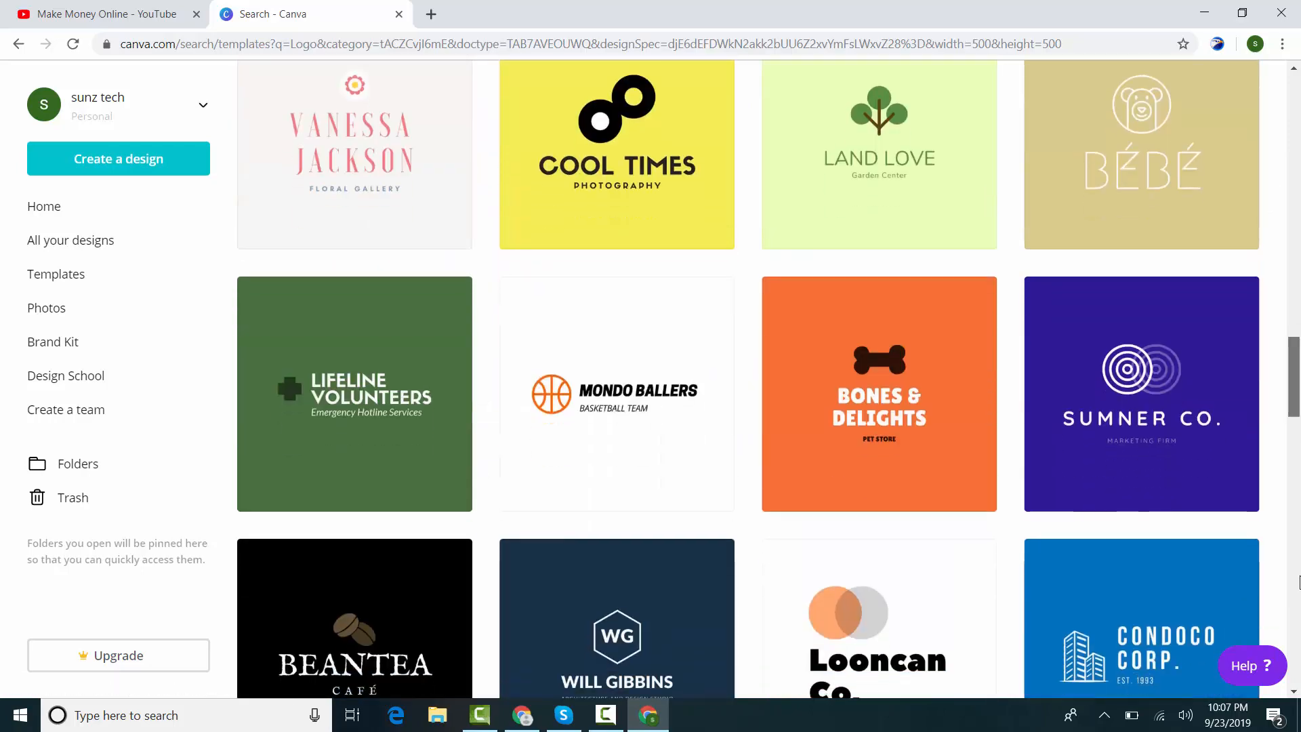
pyautogui.scroll(-15, 1299, 581)
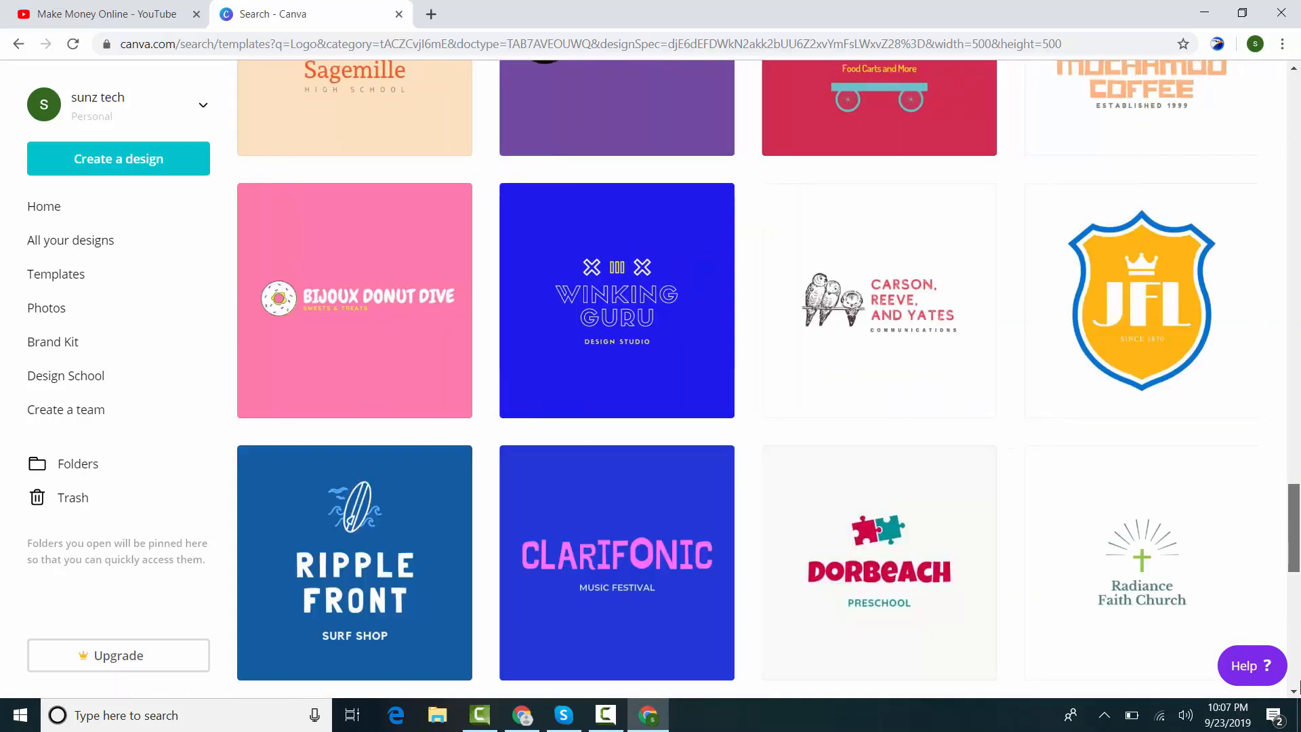
pyautogui.scroll(-5, 768, 379)
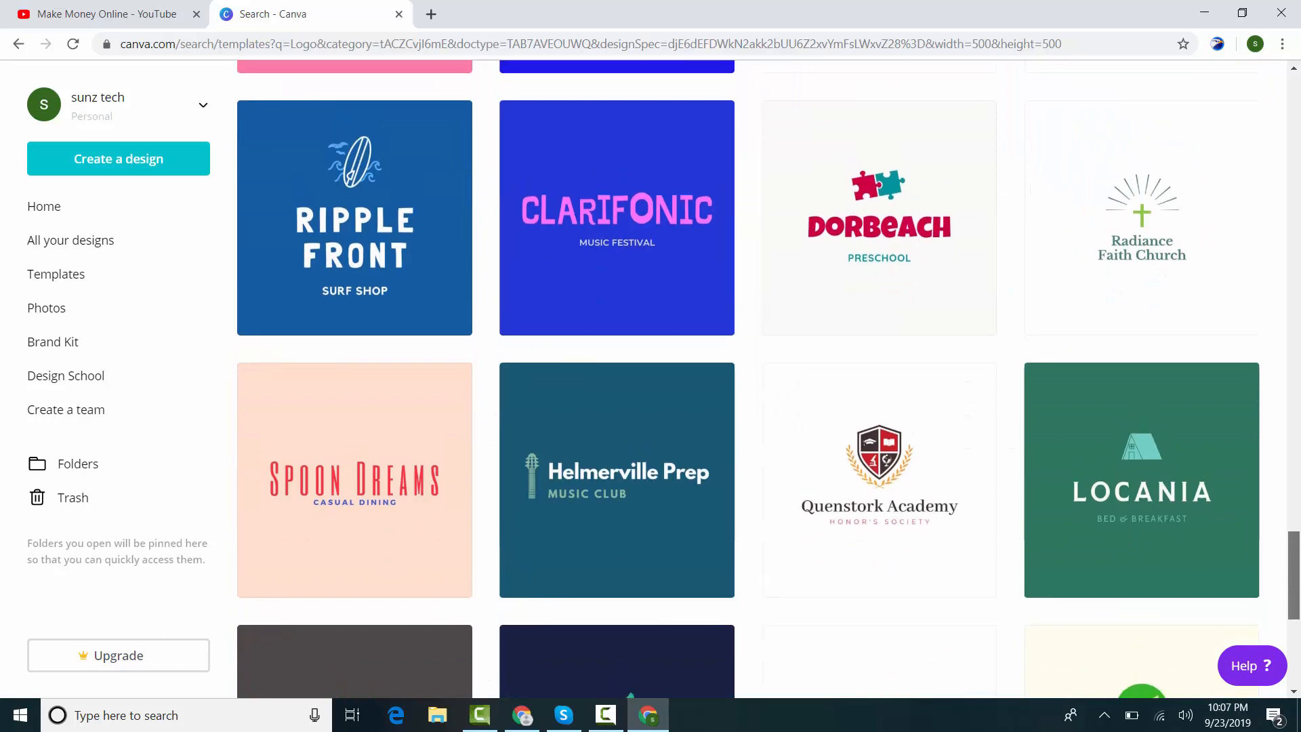
pyautogui.scroll(-10, 1293, 568)
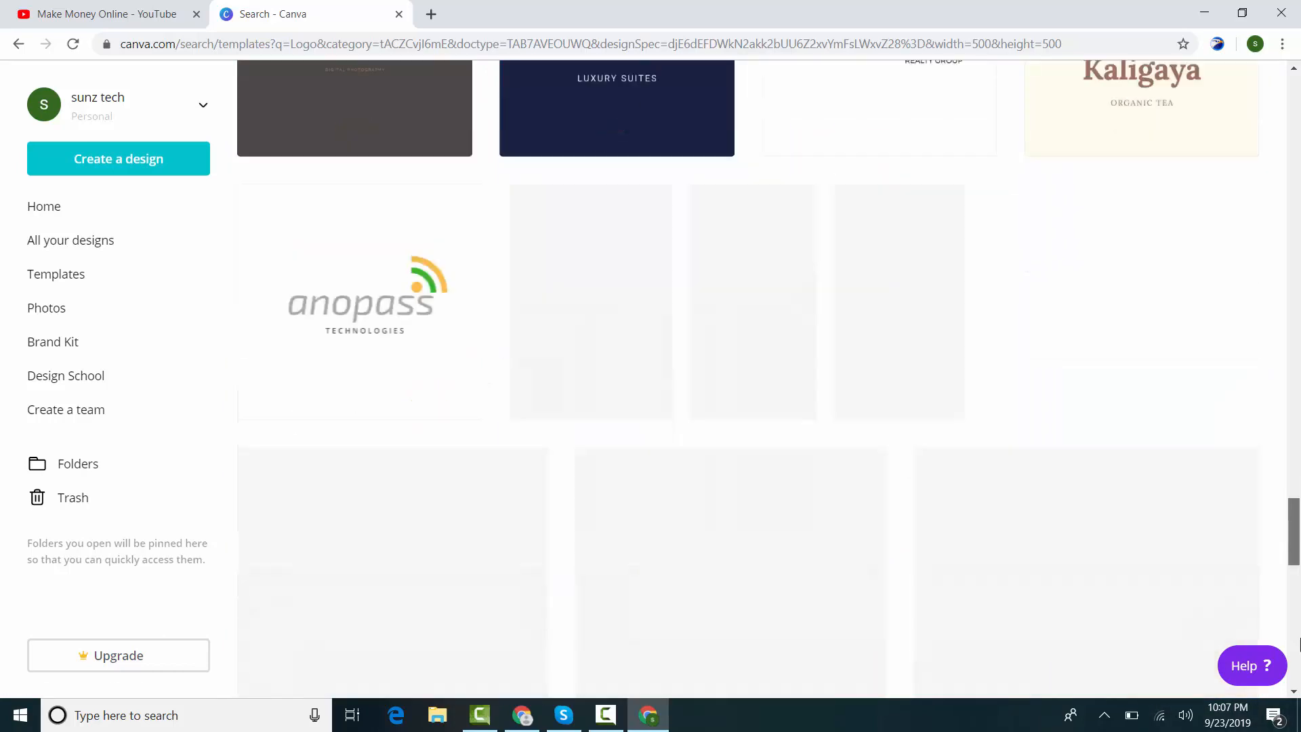
pyautogui.scroll(-8, 745, 380)
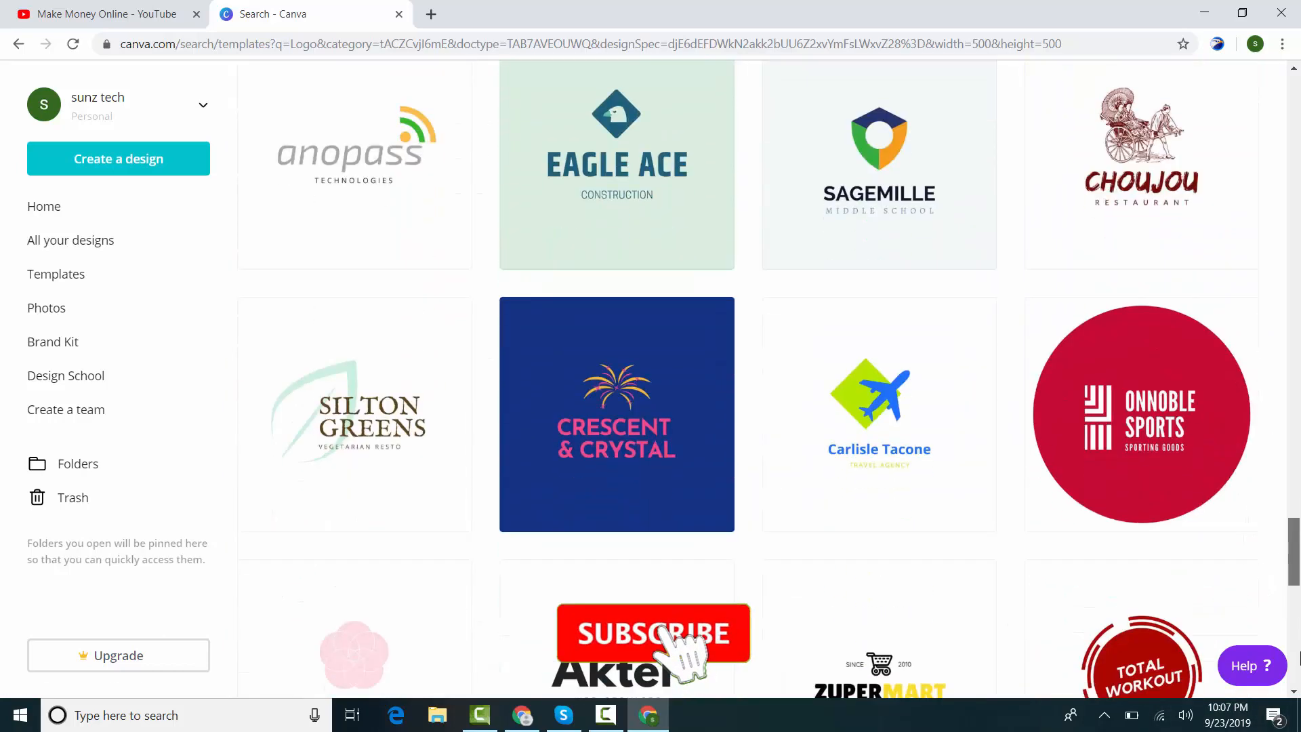
pyautogui.scroll(-5, 1252, 687)
pyautogui.scroll(-1, 1252, 688)
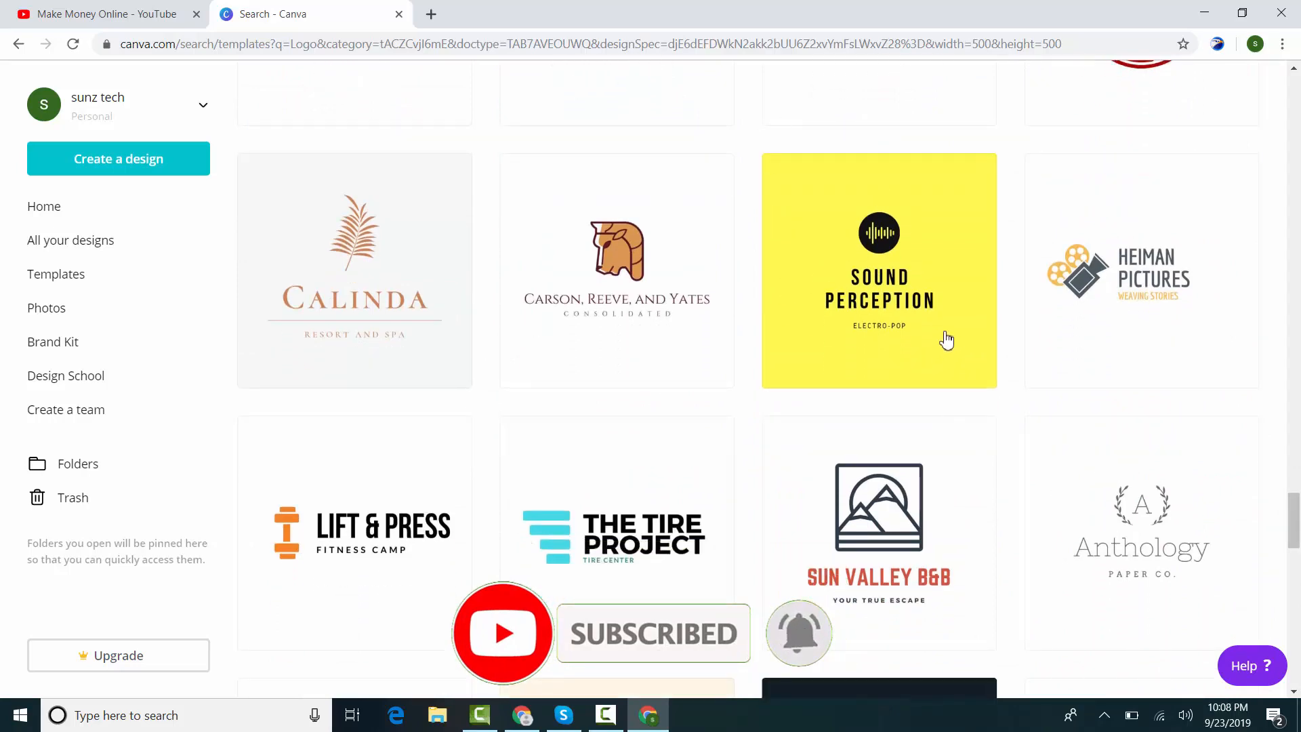
pyautogui.moveTo(1297, 544); pyautogui.dragTo(1243, 532)
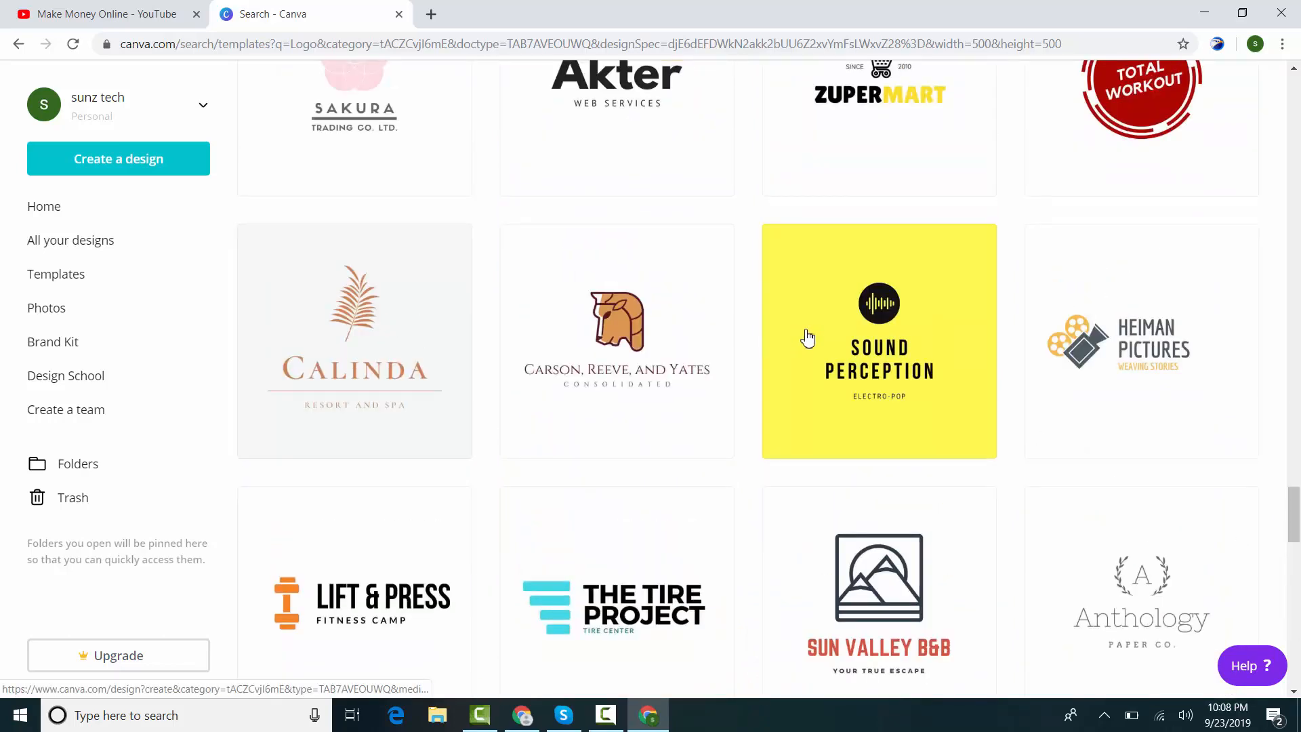
pyautogui.click(871, 353)
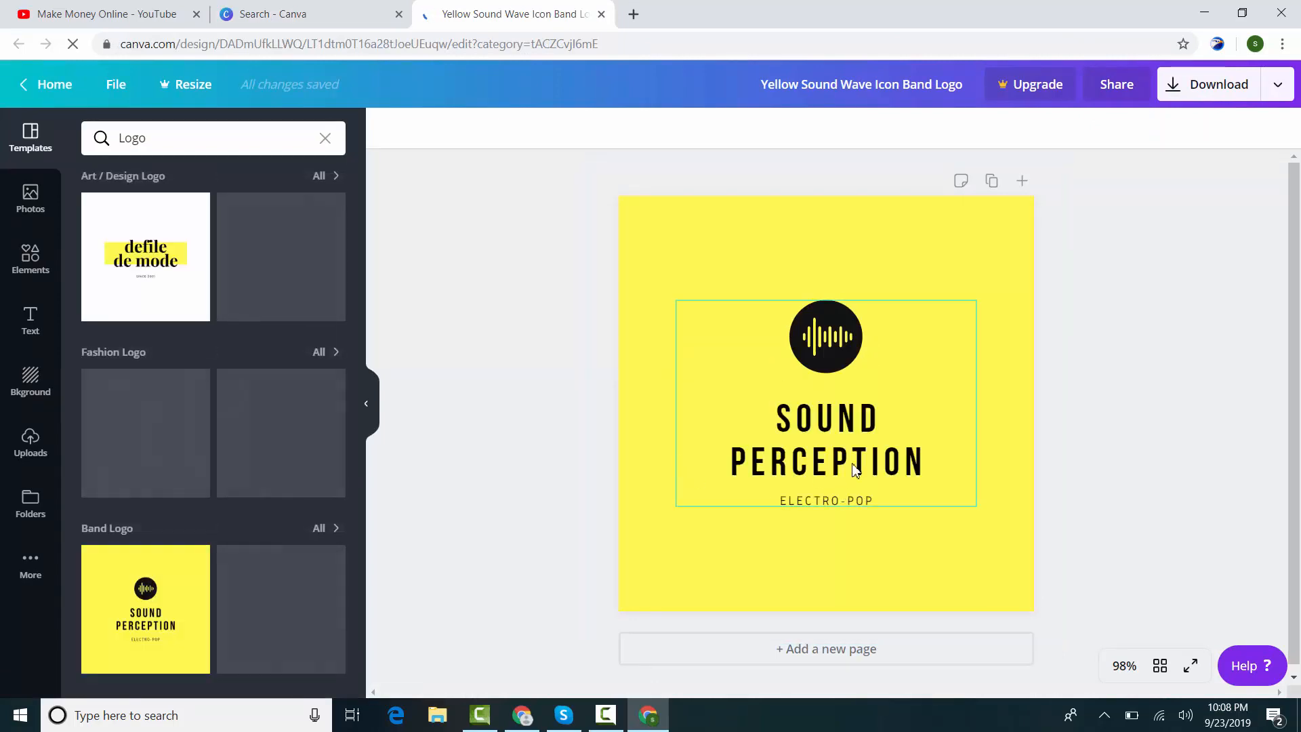
# Step: Delete the ELECTRO-POP tagline beneath the logo title
pyautogui.click(845, 424)
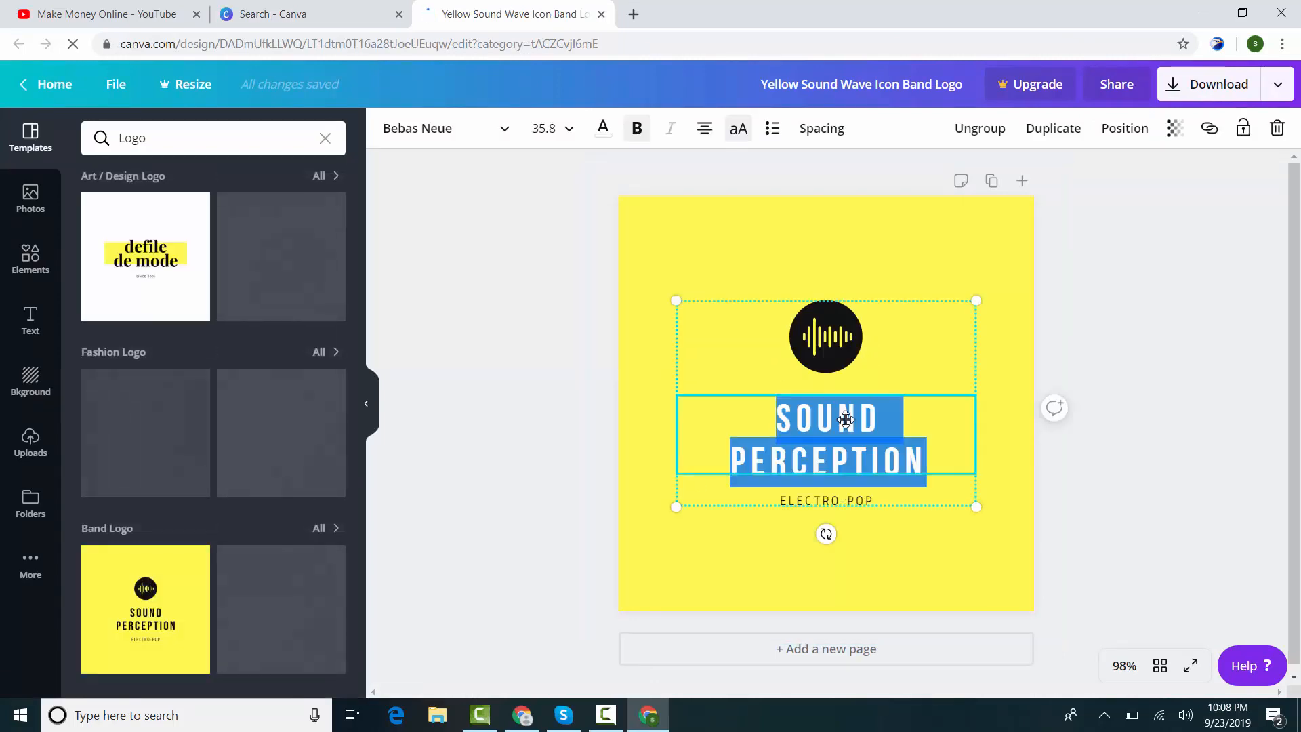
pyautogui.click(844, 500)
pyautogui.press('Delete')
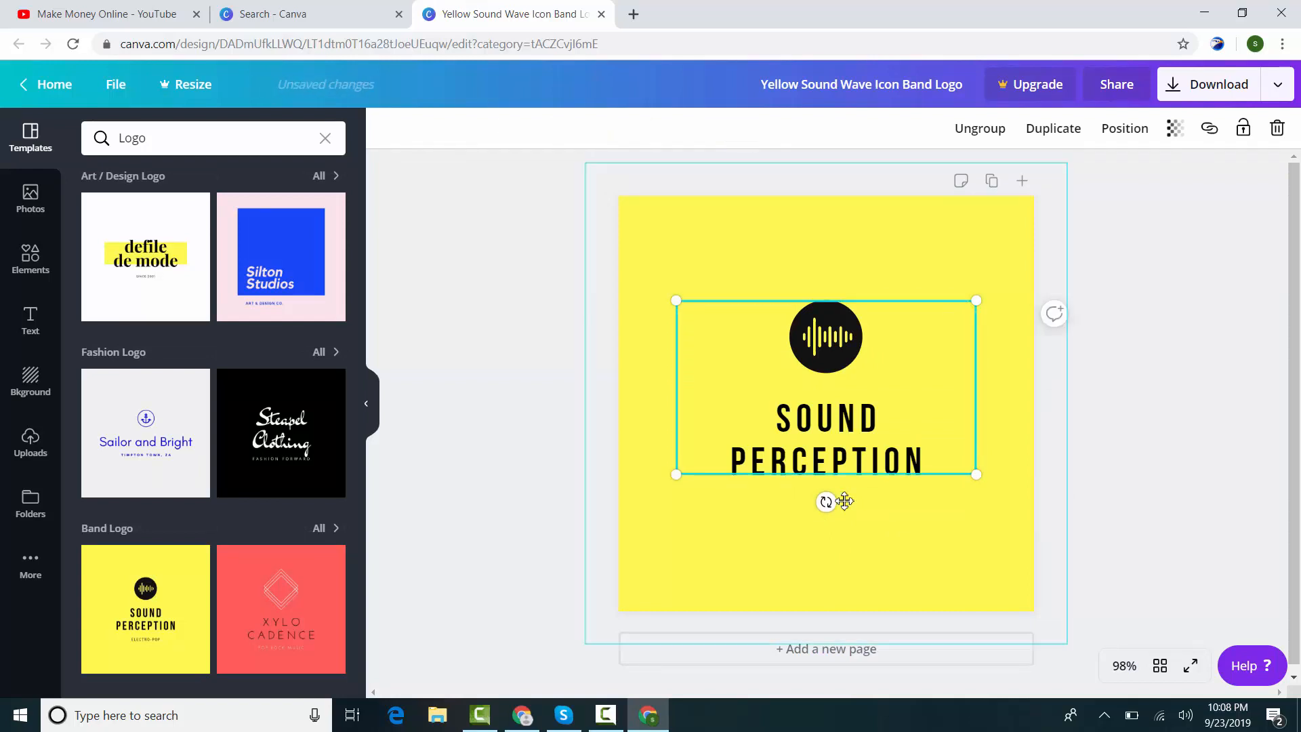
# Step: Replace the word SOUND in the logo title with MAKE on its own line
pyautogui.click(813, 421)
pyautogui.click(813, 422)
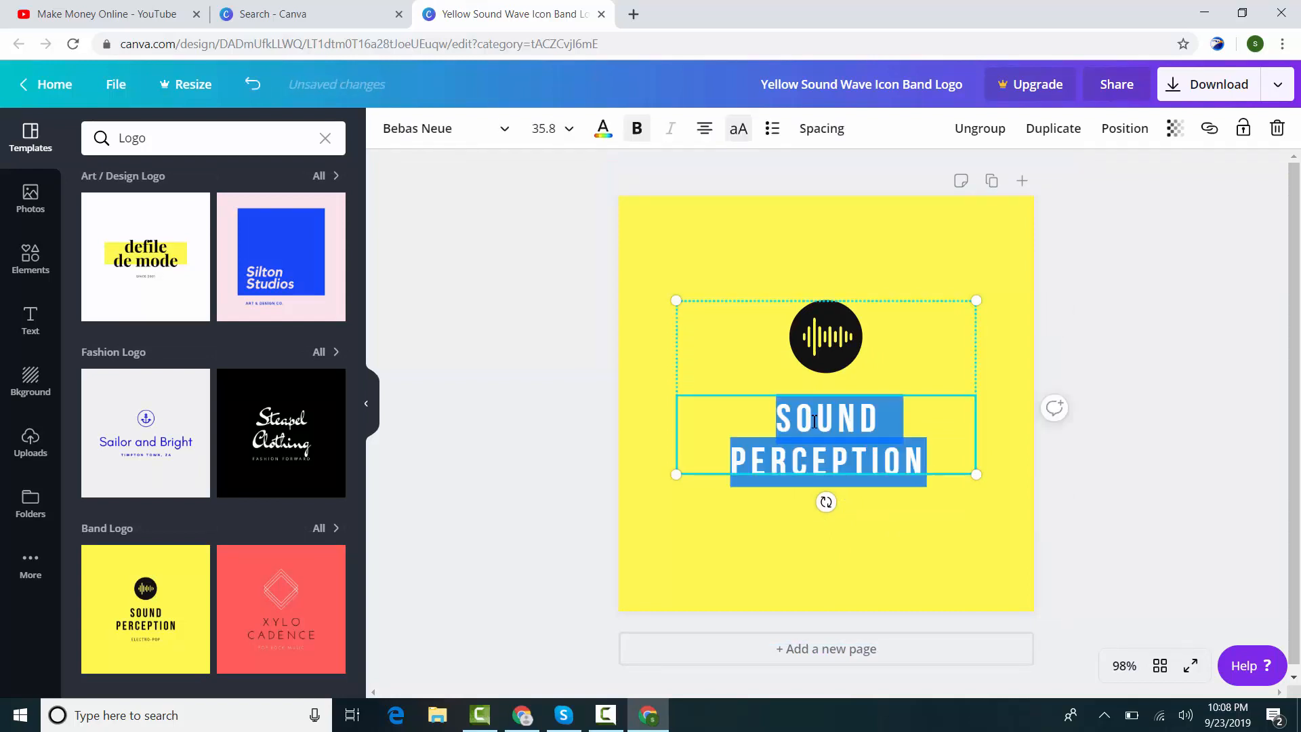
pyautogui.click(814, 421)
pyautogui.press('Home')
pyautogui.hotkey('shift', 'Right')
pyautogui.hotkey('shift', 'Right')
pyautogui.hotkey('shift', 'Right')
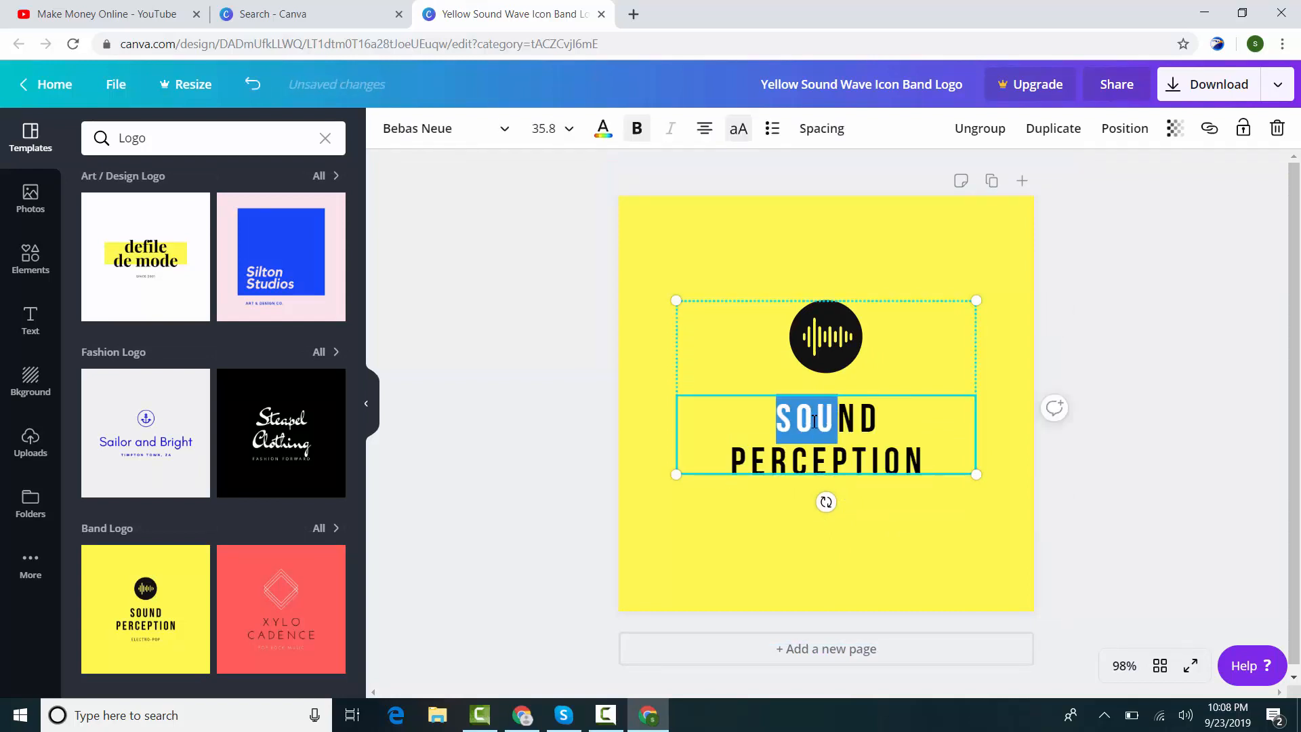
pyautogui.write('MAKE')
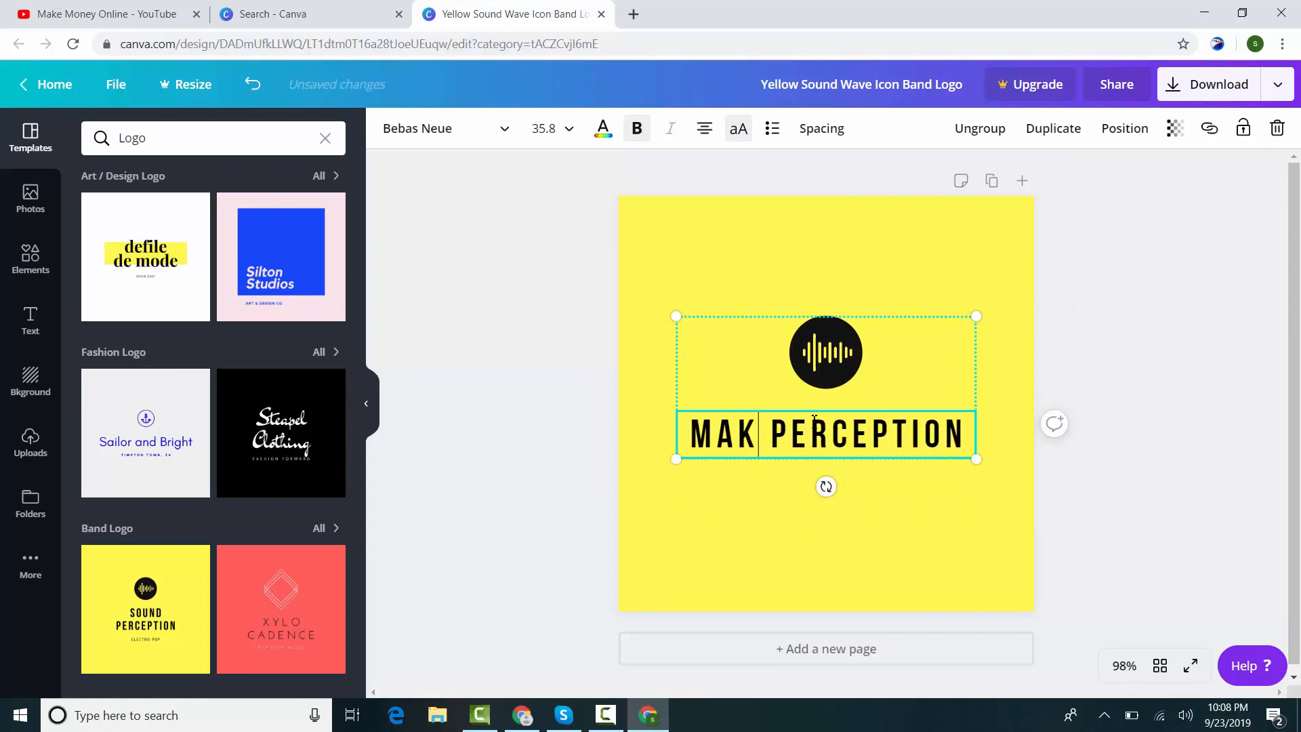
pyautogui.press('Return')
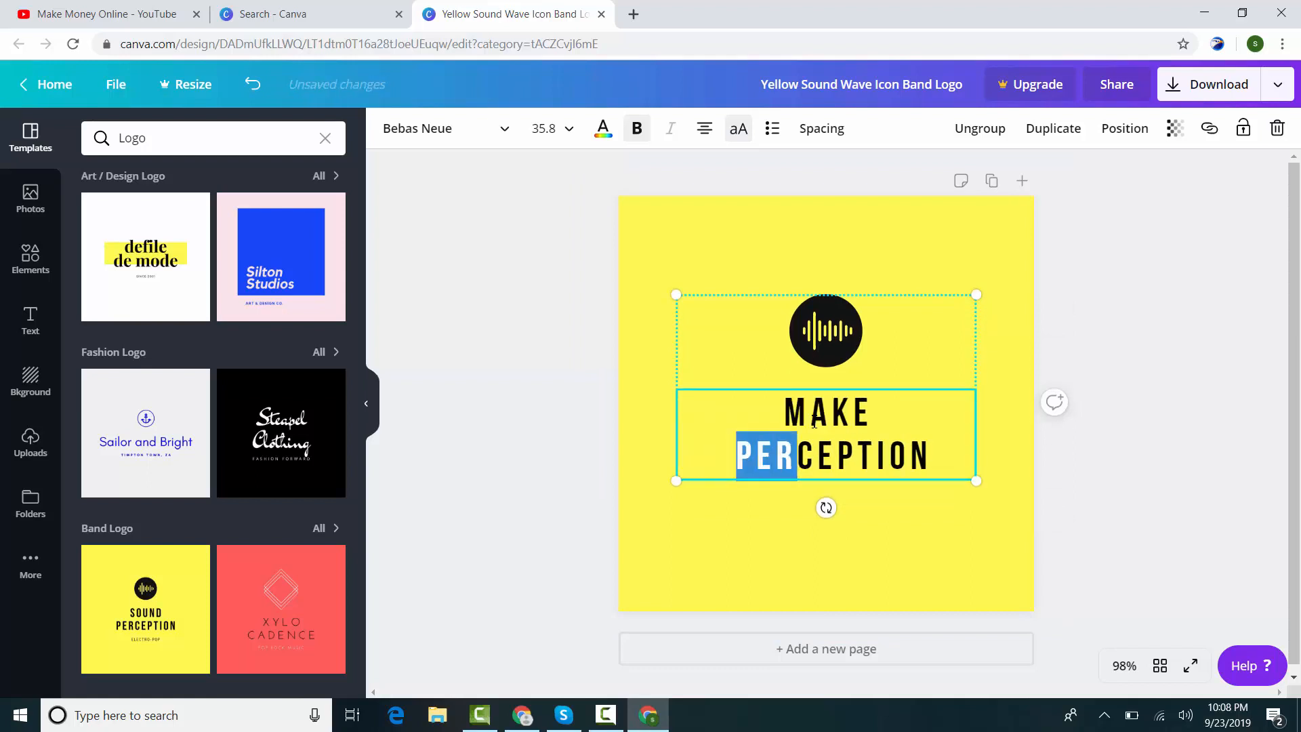
# Step: Replace the word PERCEPTION on the title's second line with MONEY ONLINE
pyautogui.hotkey('shift', 'Right')
pyautogui.hotkey('shift', 'Right')
pyautogui.hotkey('shift', 'Right')
pyautogui.hotkey('shift', 'Right')
pyautogui.write('M')
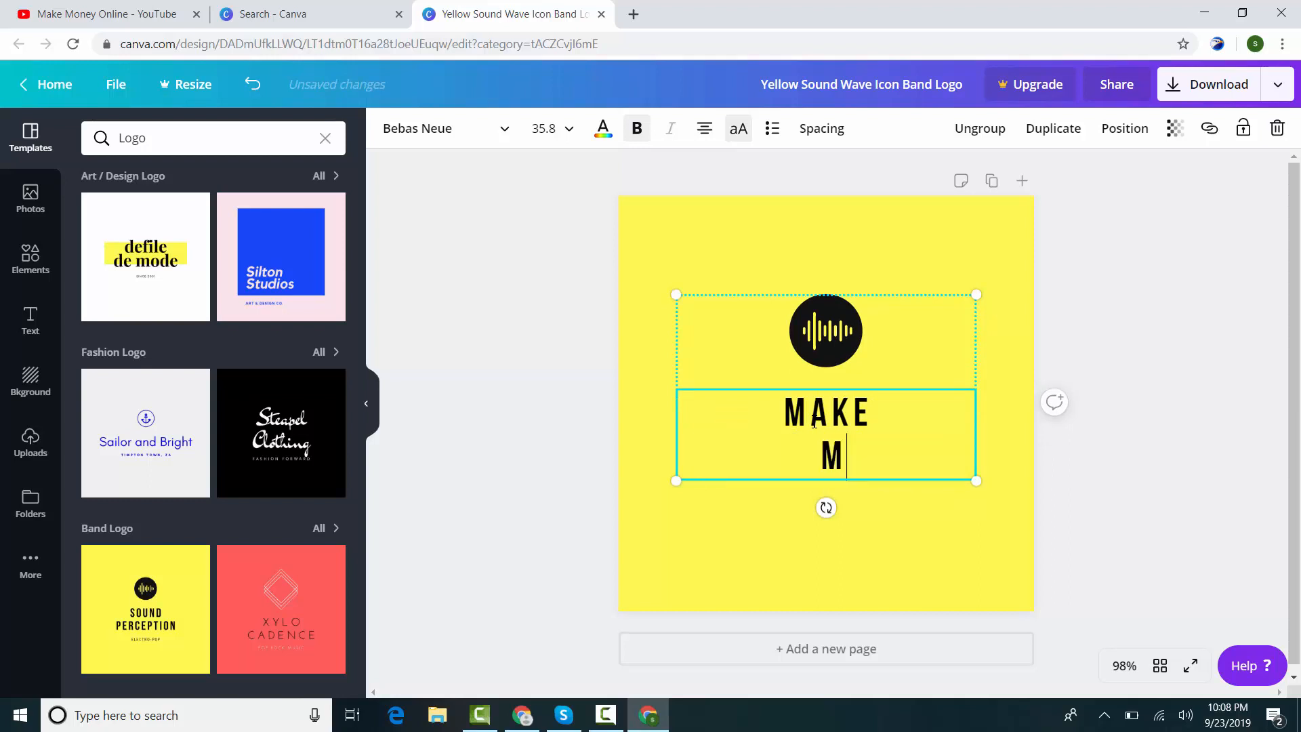
pyautogui.write('ONEY ONLINE')
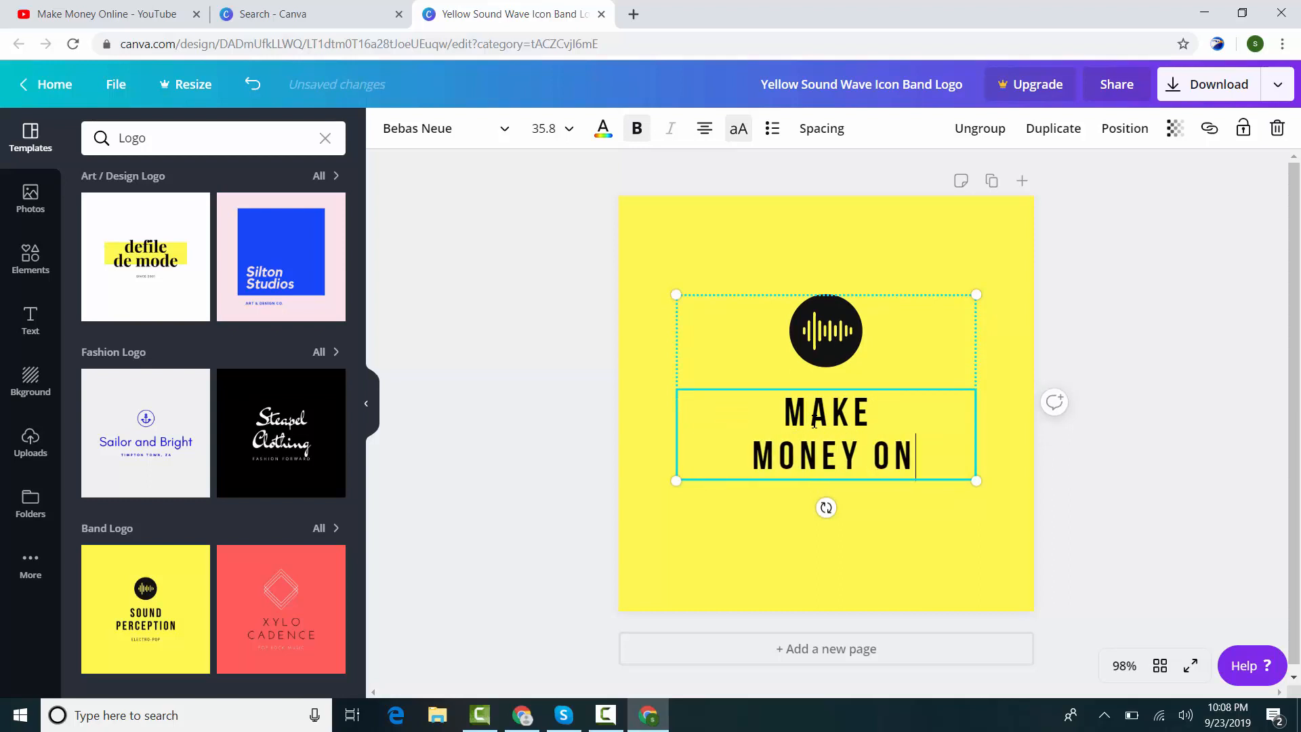
pyautogui.click(1228, 433)
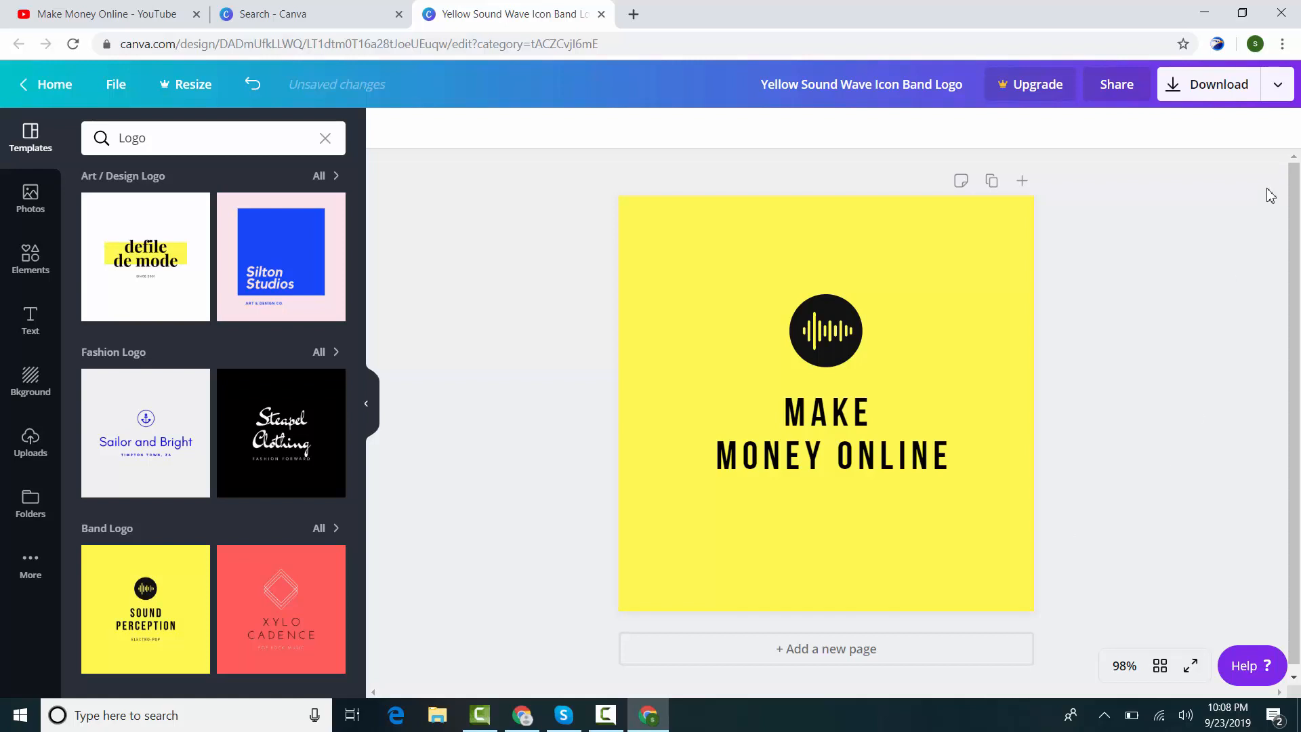
# Step: Search the elements for "cash" and delete the round sound wave icon above the title
pyautogui.click(811, 340)
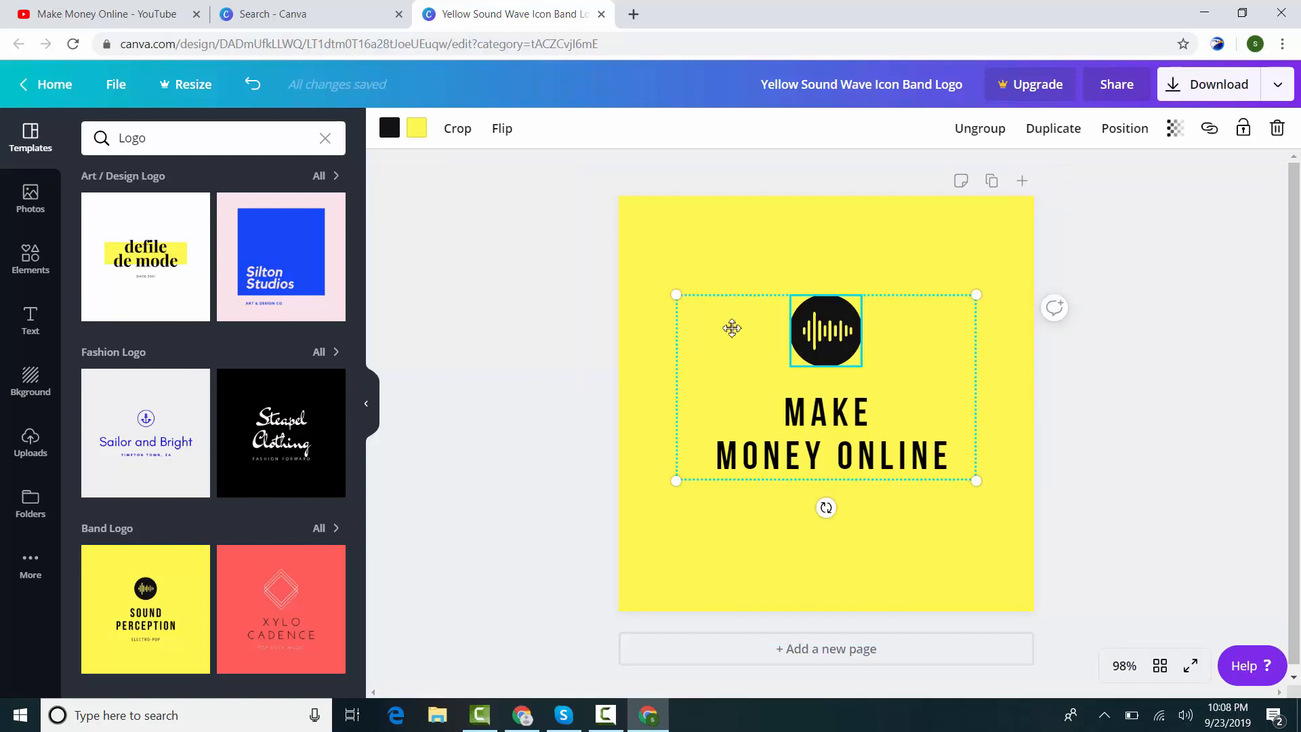
pyautogui.click(27, 197)
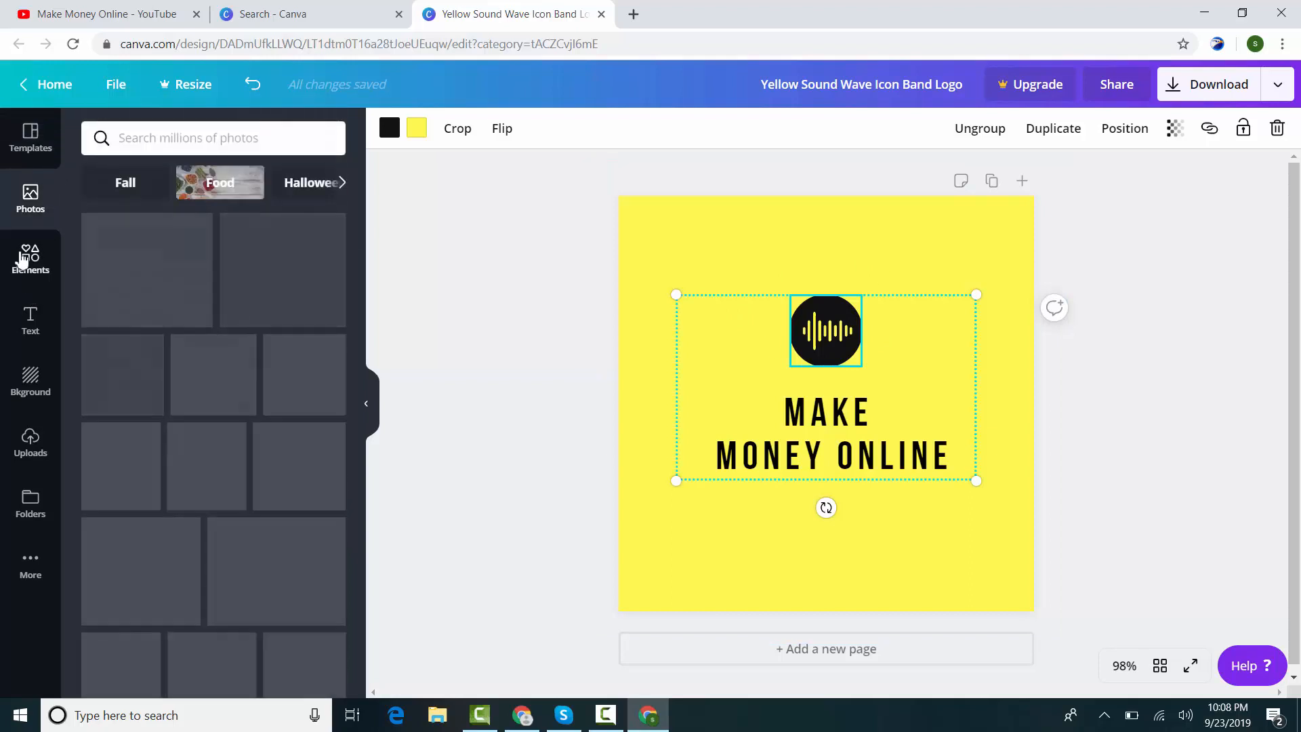
pyautogui.click(23, 258)
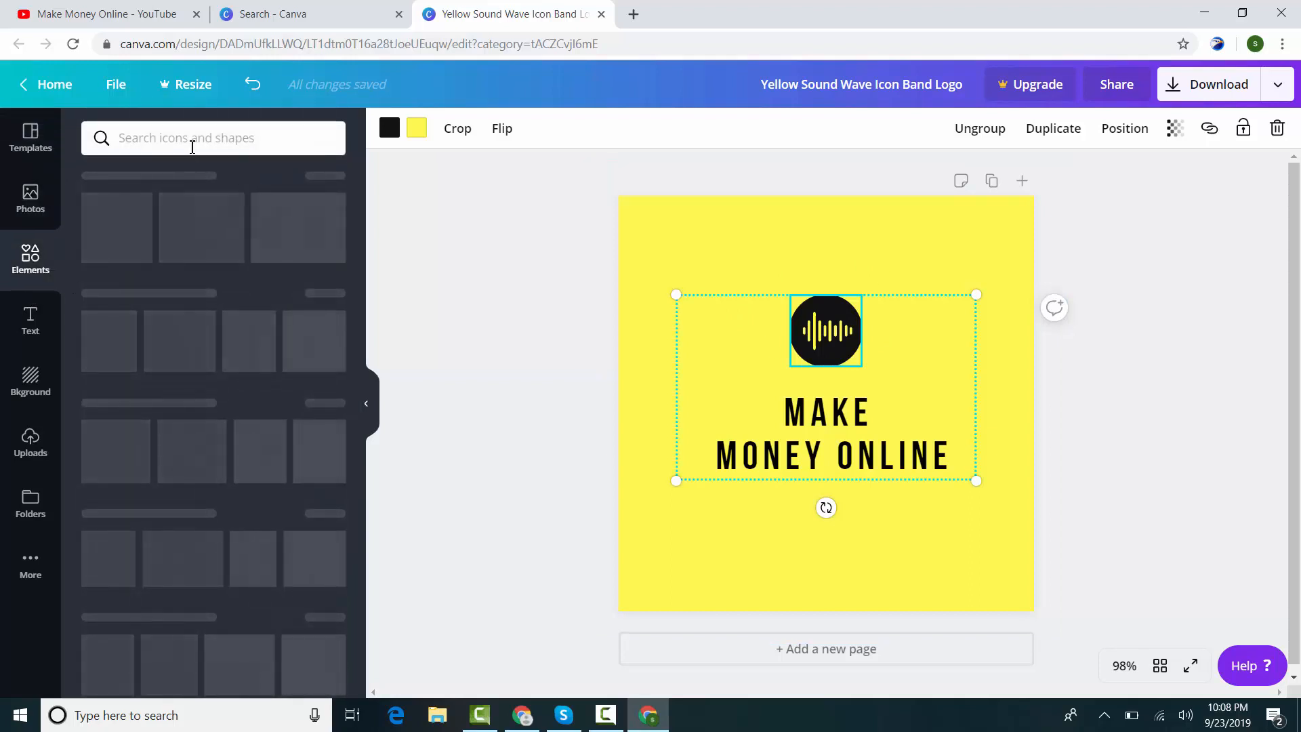
pyautogui.click(193, 147)
pyautogui.write('cash')
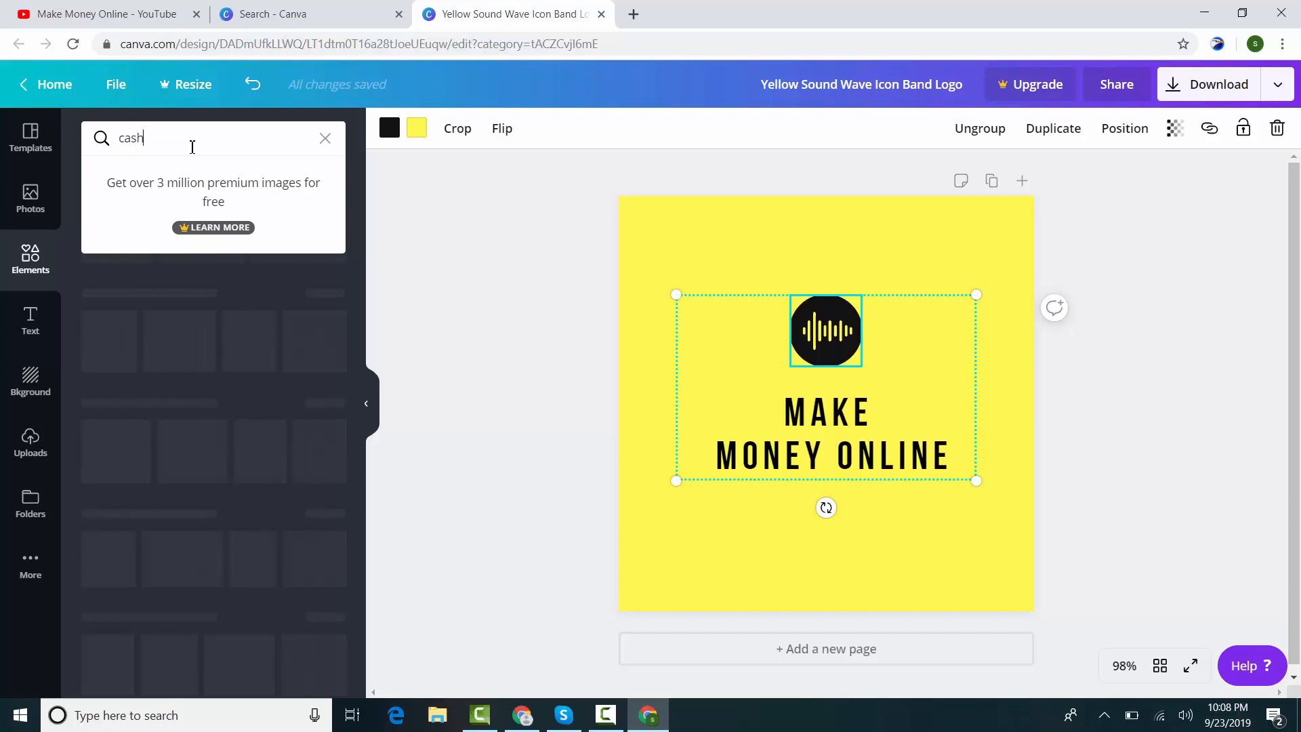
pyautogui.press('Return')
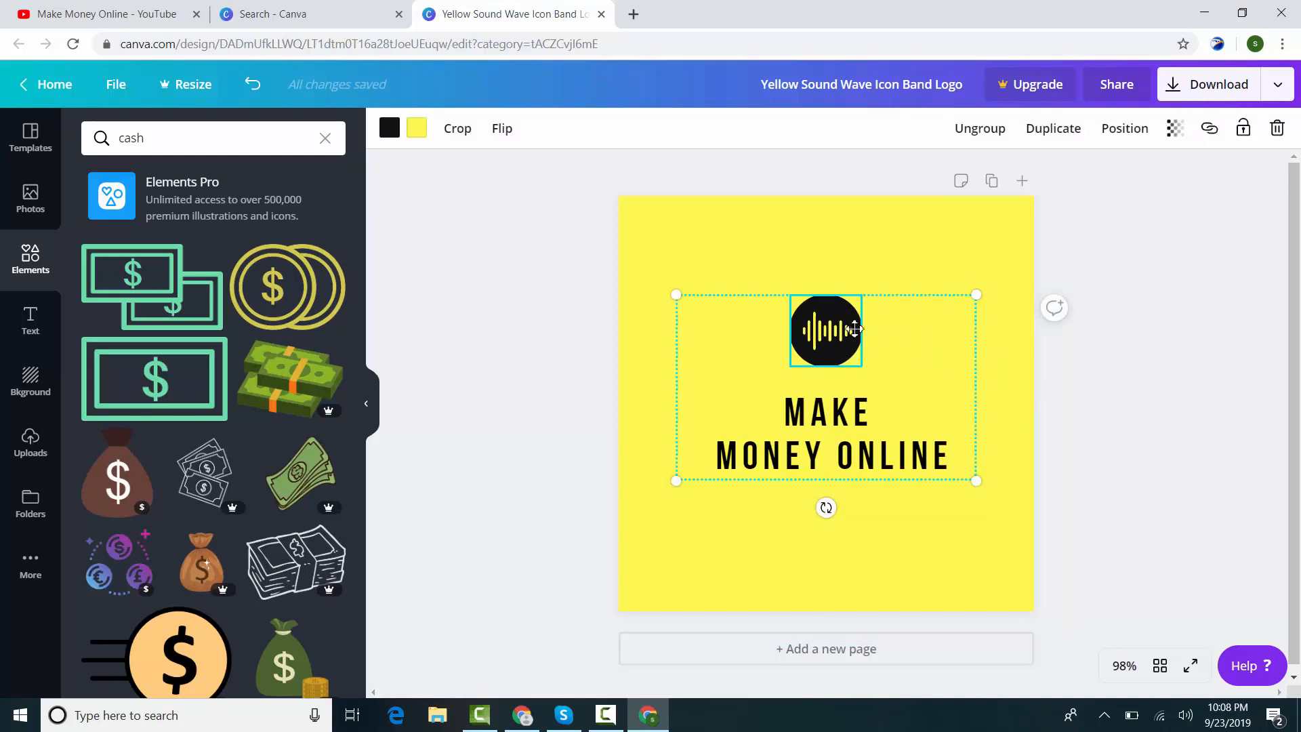
pyautogui.press('Delete')
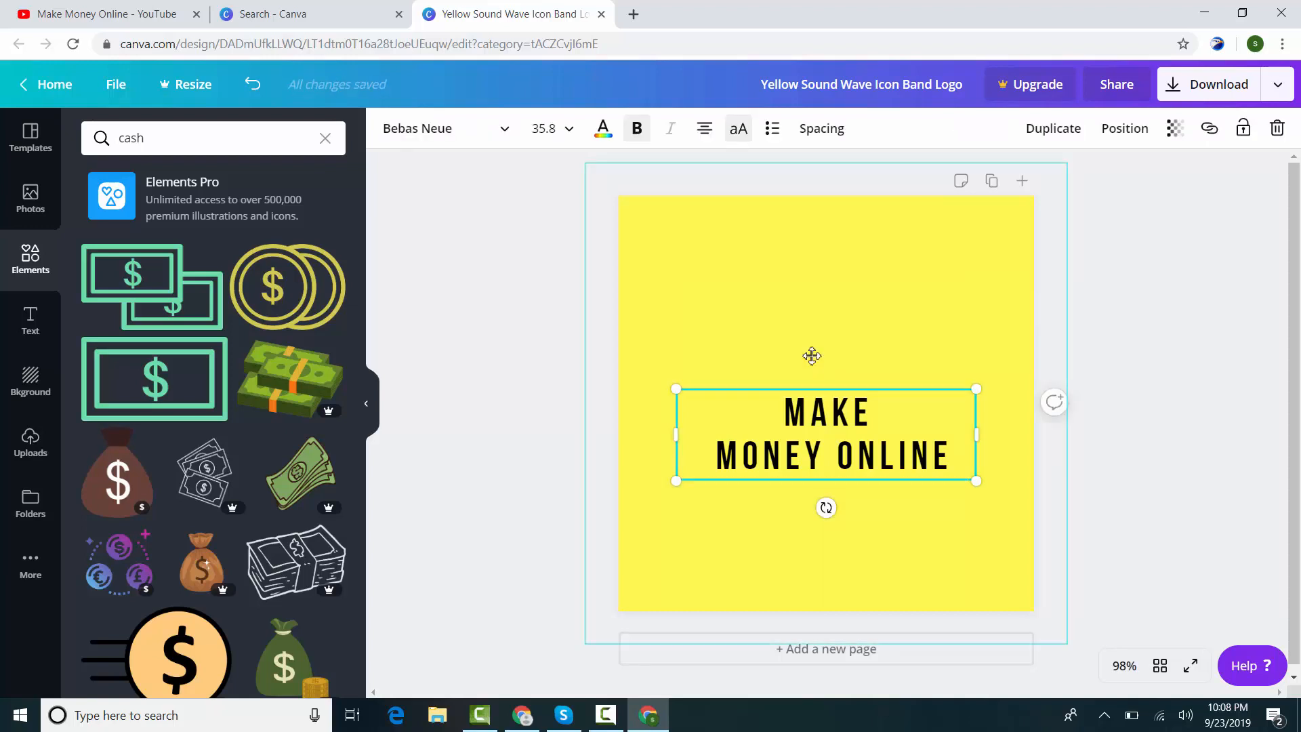
pyautogui.click(795, 342)
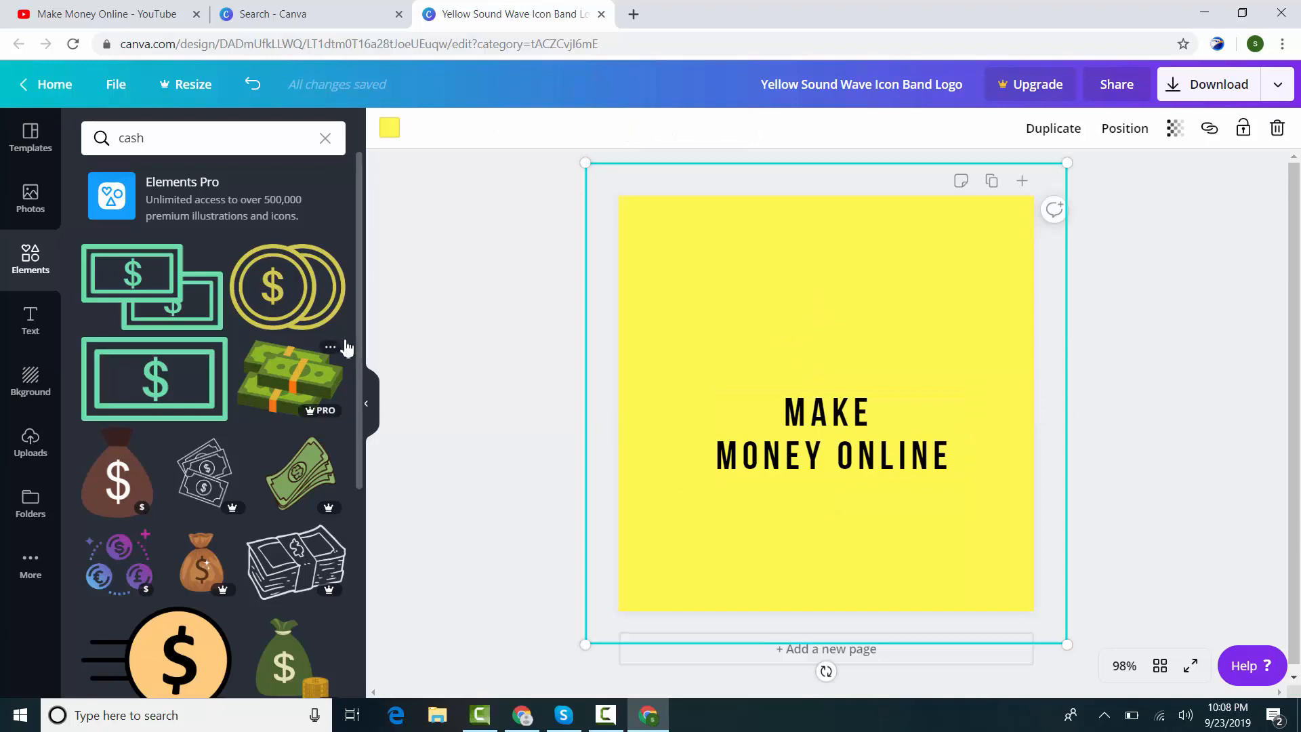
# Step: Add the free two-coin dollar icon, shrink it to under half its size and centre it just above the title
pyautogui.moveTo(359, 356); pyautogui.dragTo(356, 592)
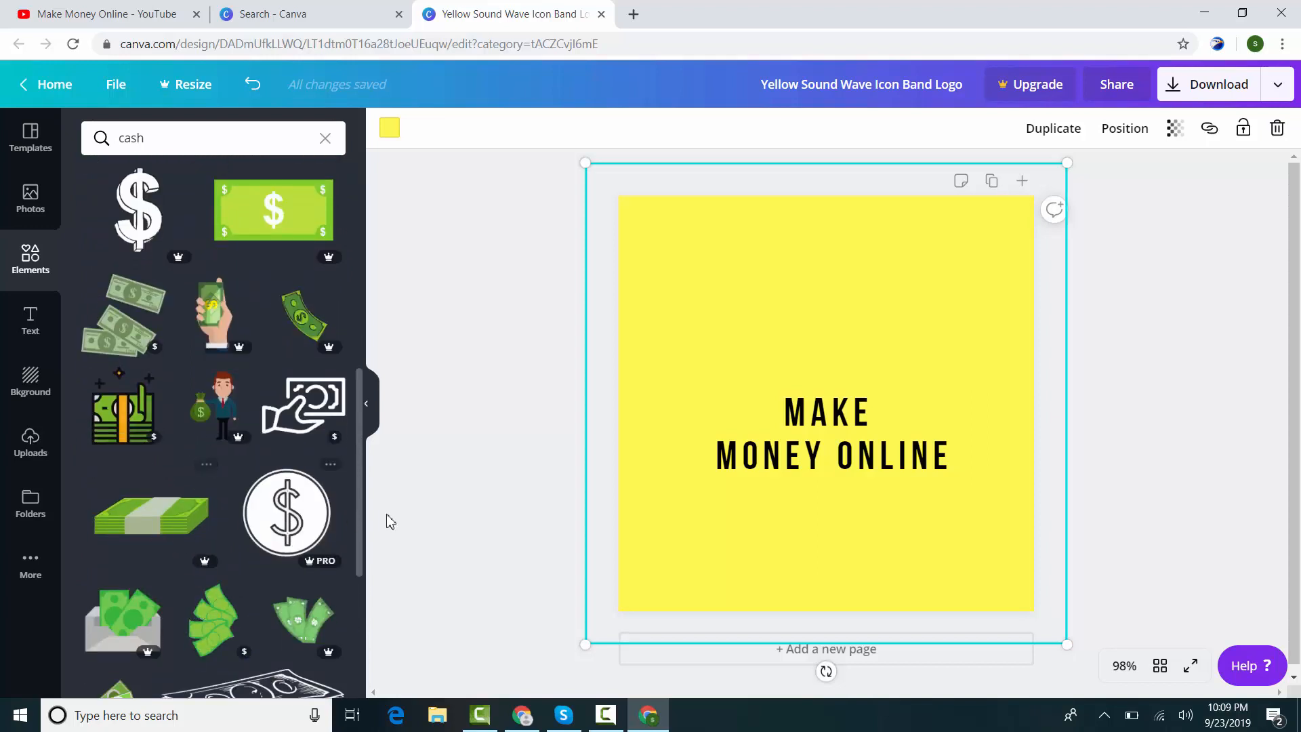
pyautogui.scroll(-10, 359, 515)
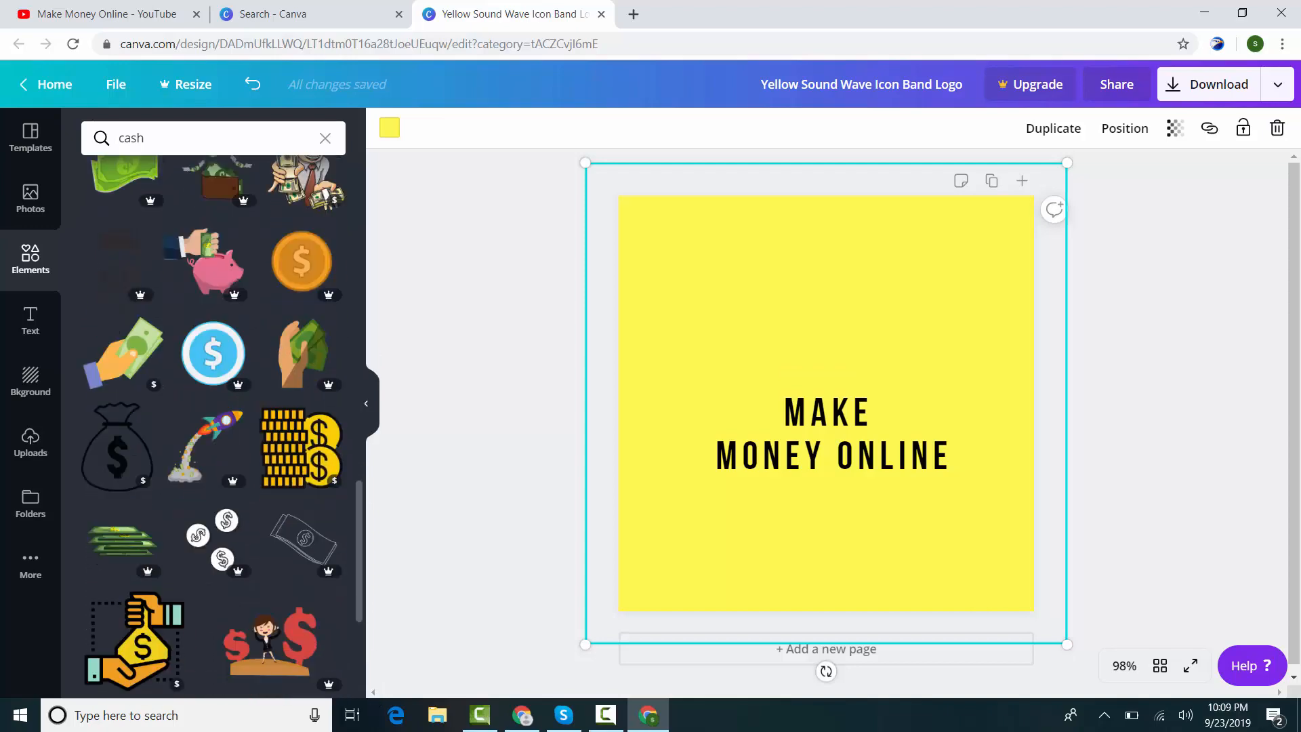
pyautogui.scroll(10, 355, 499)
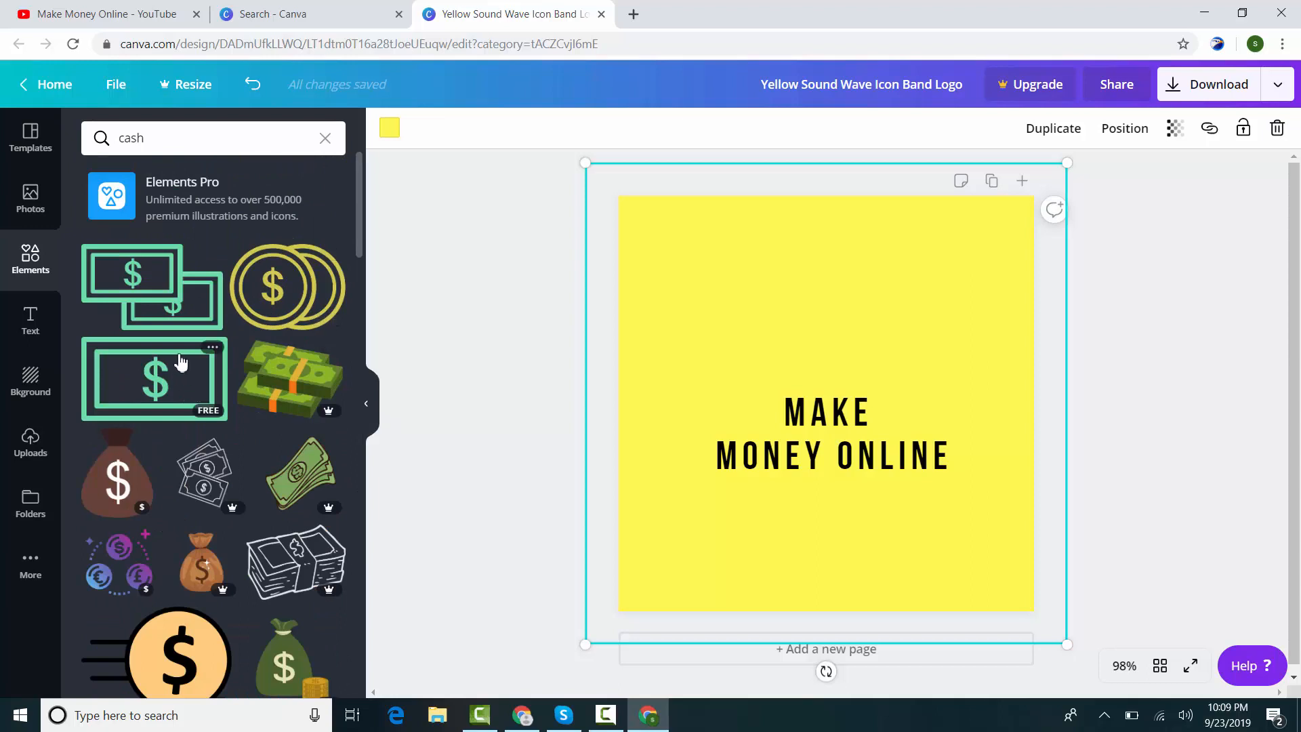
pyautogui.click(280, 293)
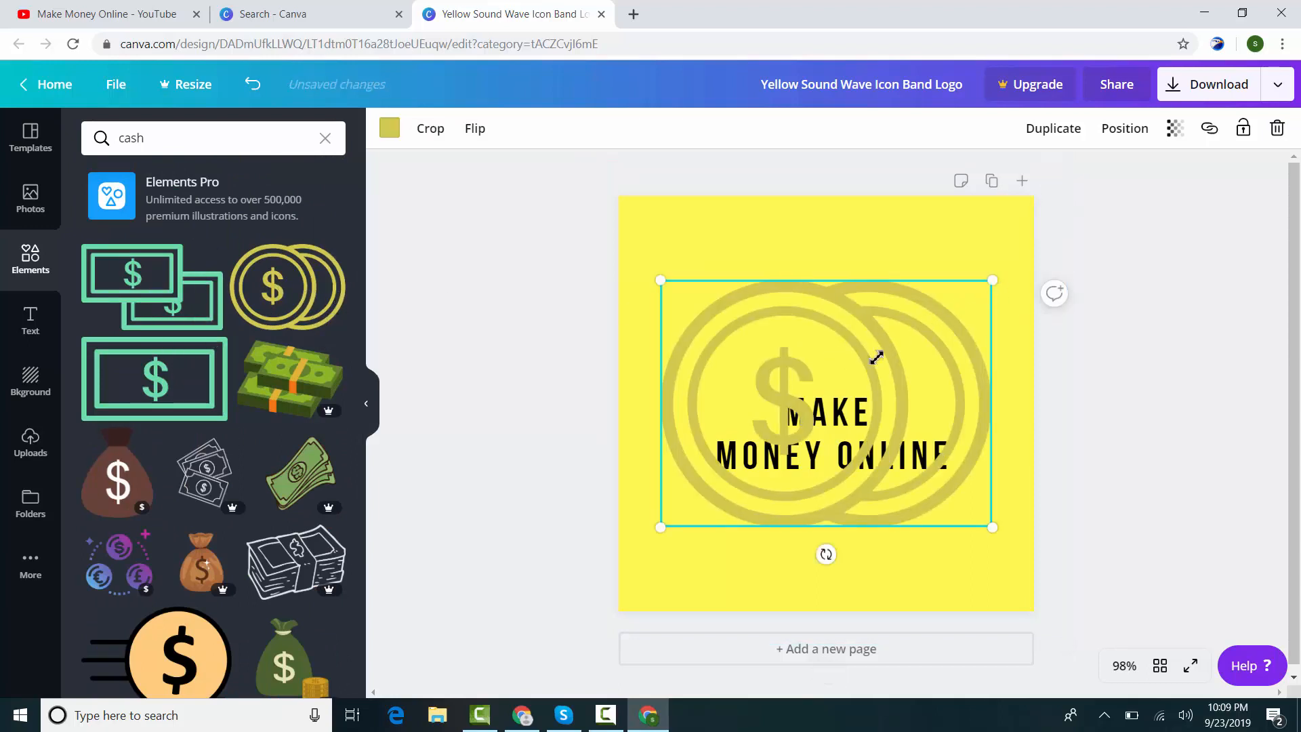
pyautogui.moveTo(876, 357); pyautogui.dragTo(793, 428)
pyautogui.moveTo(741, 471); pyautogui.dragTo(840, 332)
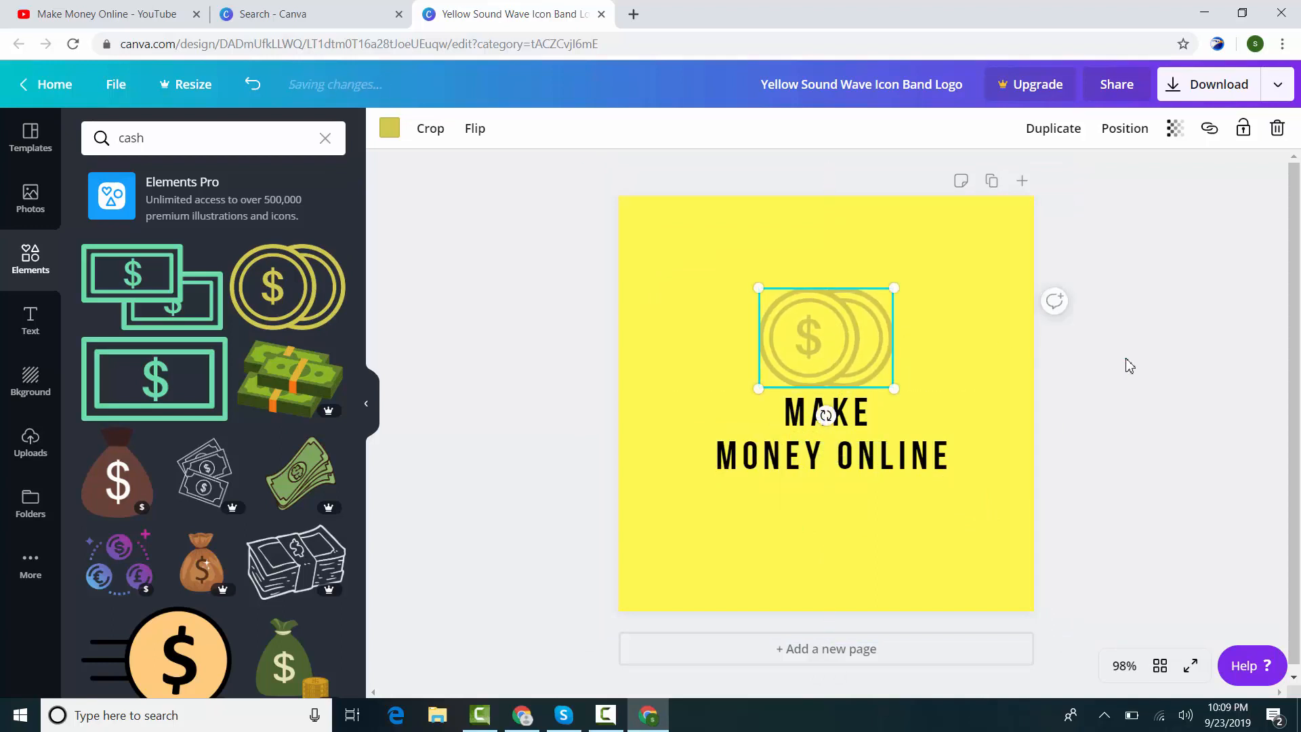
pyautogui.click(1130, 366)
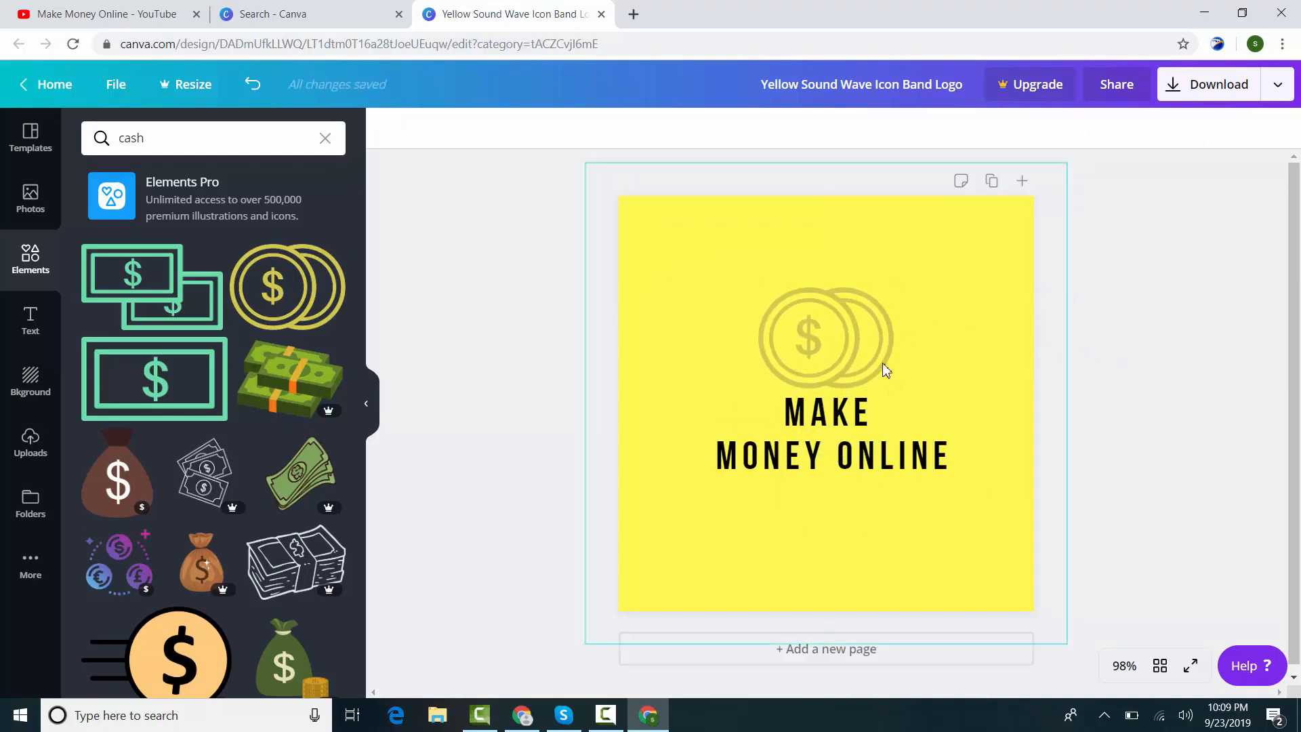
# Step: Recolour the coin icon above the title to black from the default colours
pyautogui.click(852, 367)
pyautogui.click(391, 134)
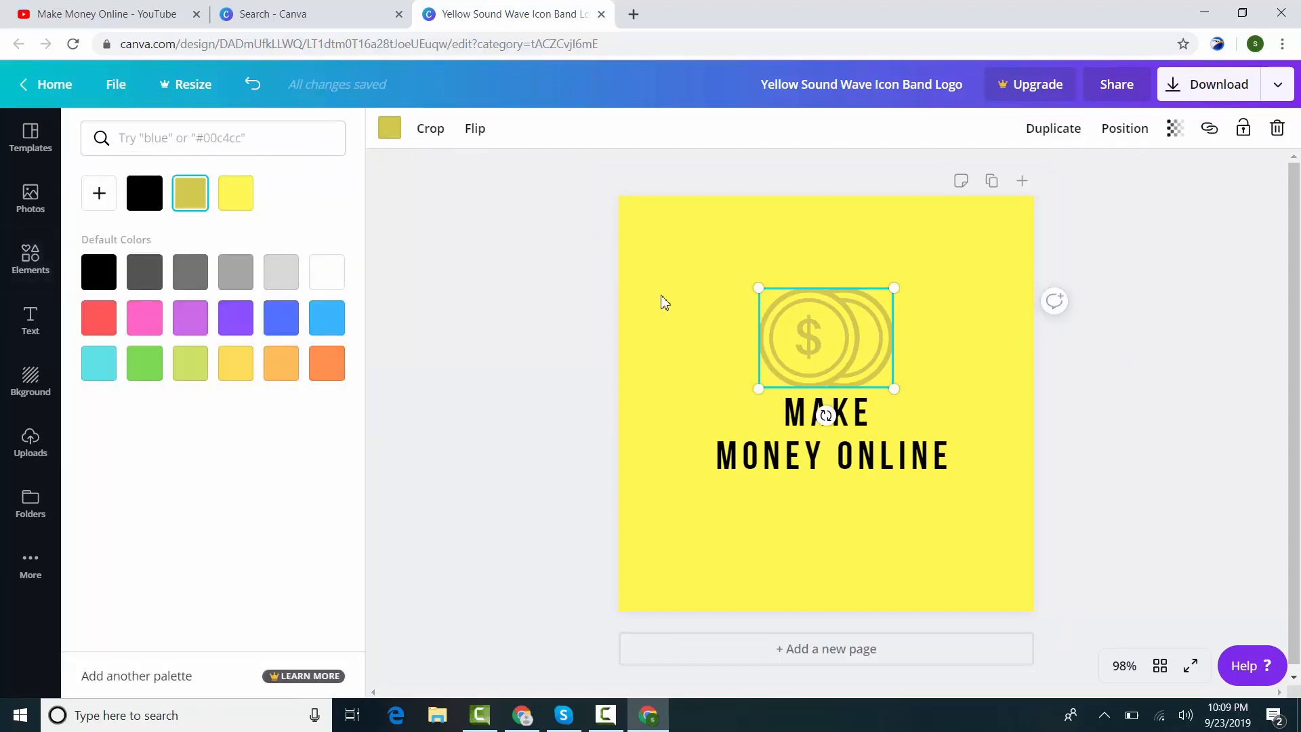
pyautogui.click(96, 281)
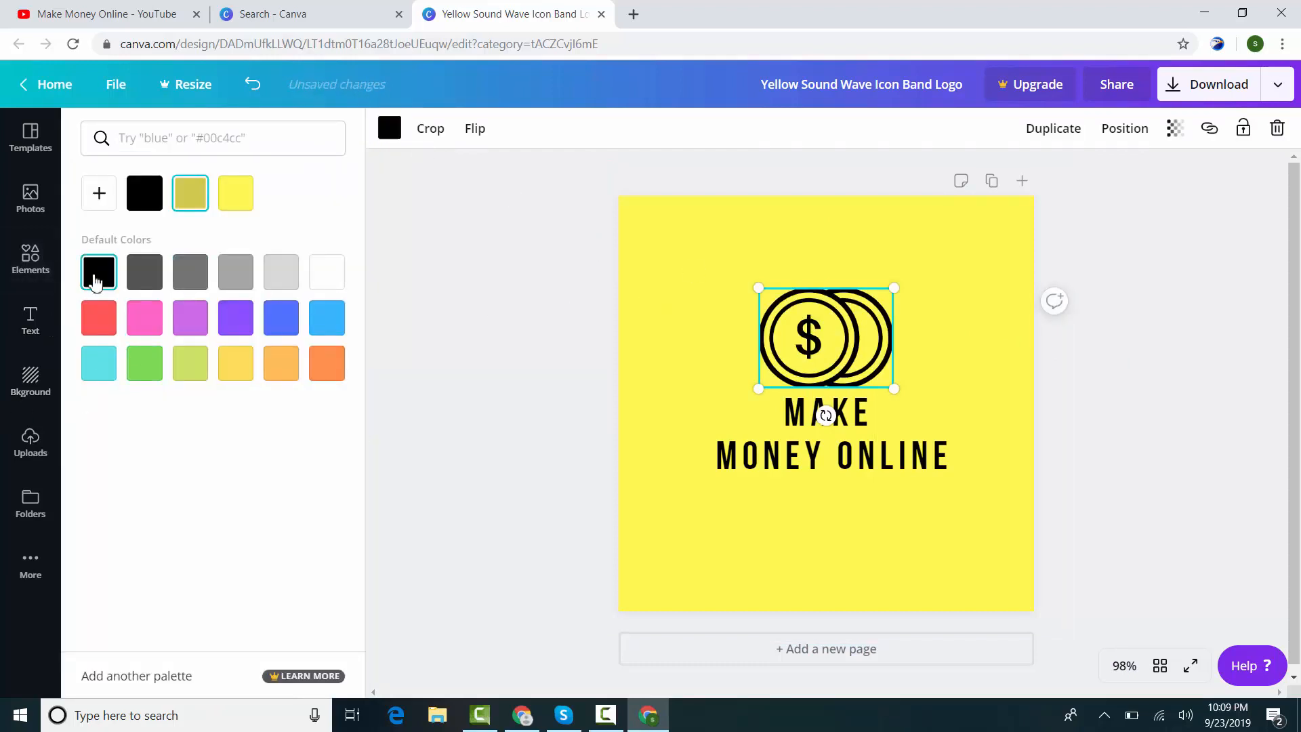
pyautogui.click(483, 368)
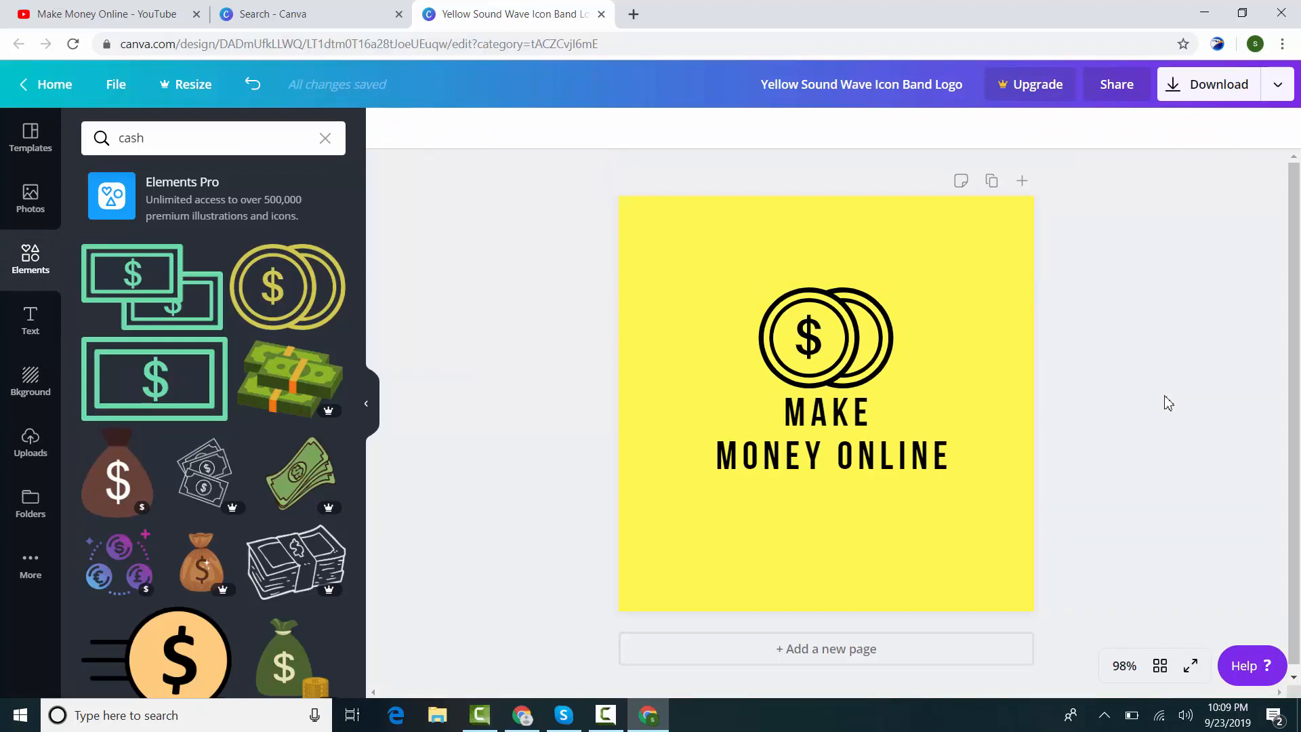
# Step: Search Google for "iconarchive" in a new browser tab and open the Icon Archive website
pyautogui.click(630, 23)
pyautogui.write('icon')
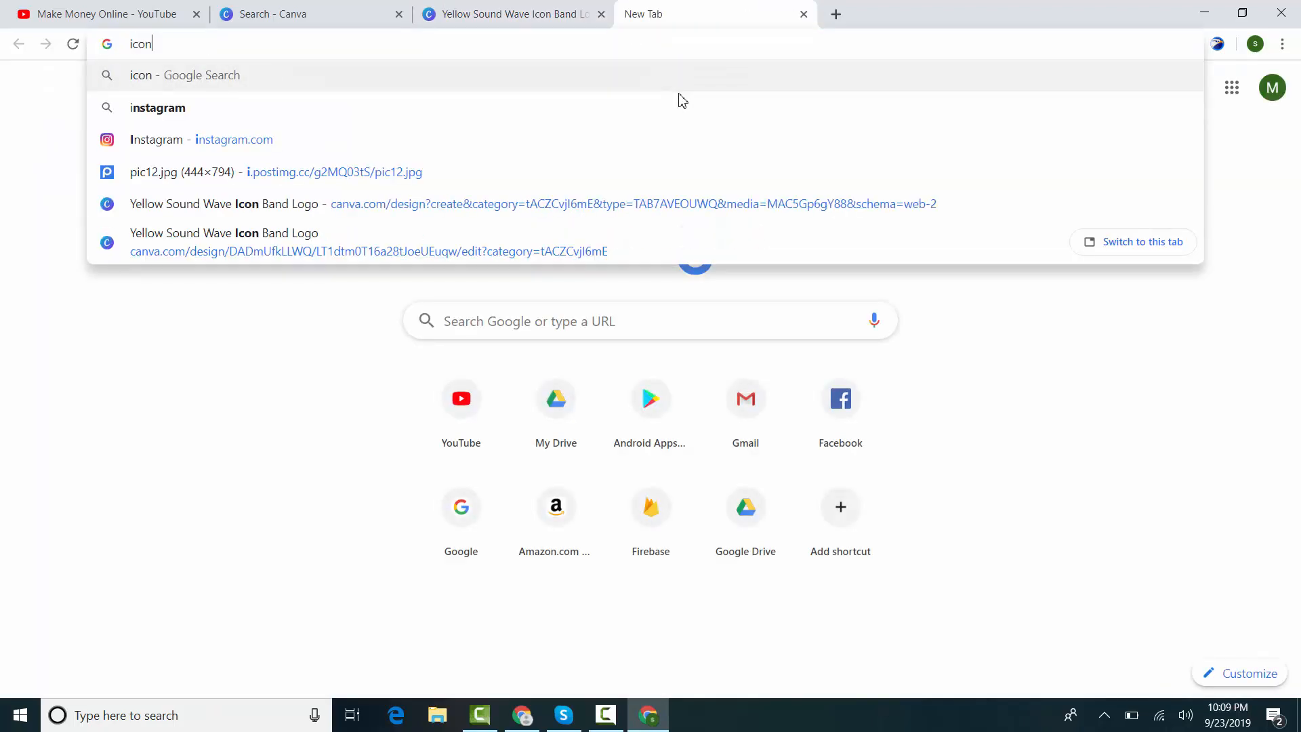
pyautogui.write('arv')
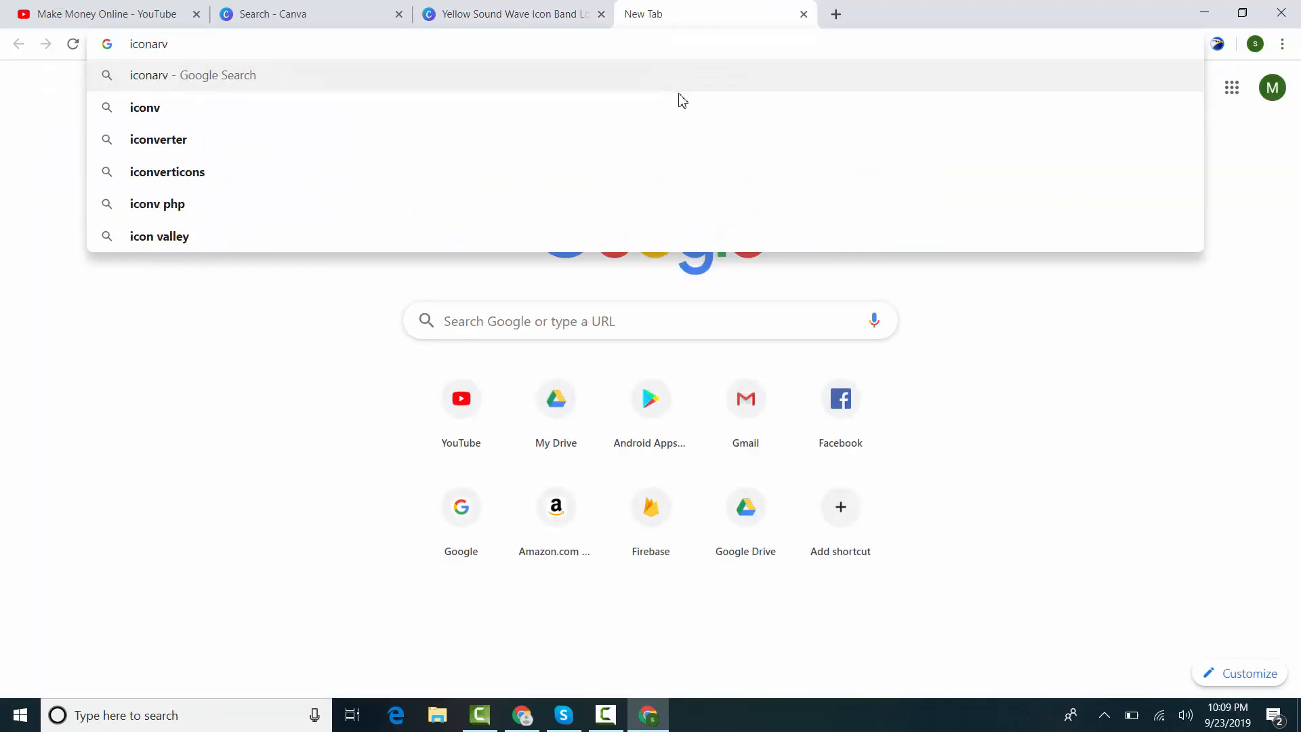
pyautogui.press('BackSpace')
pyautogui.write('chive')
pyautogui.press('Return')
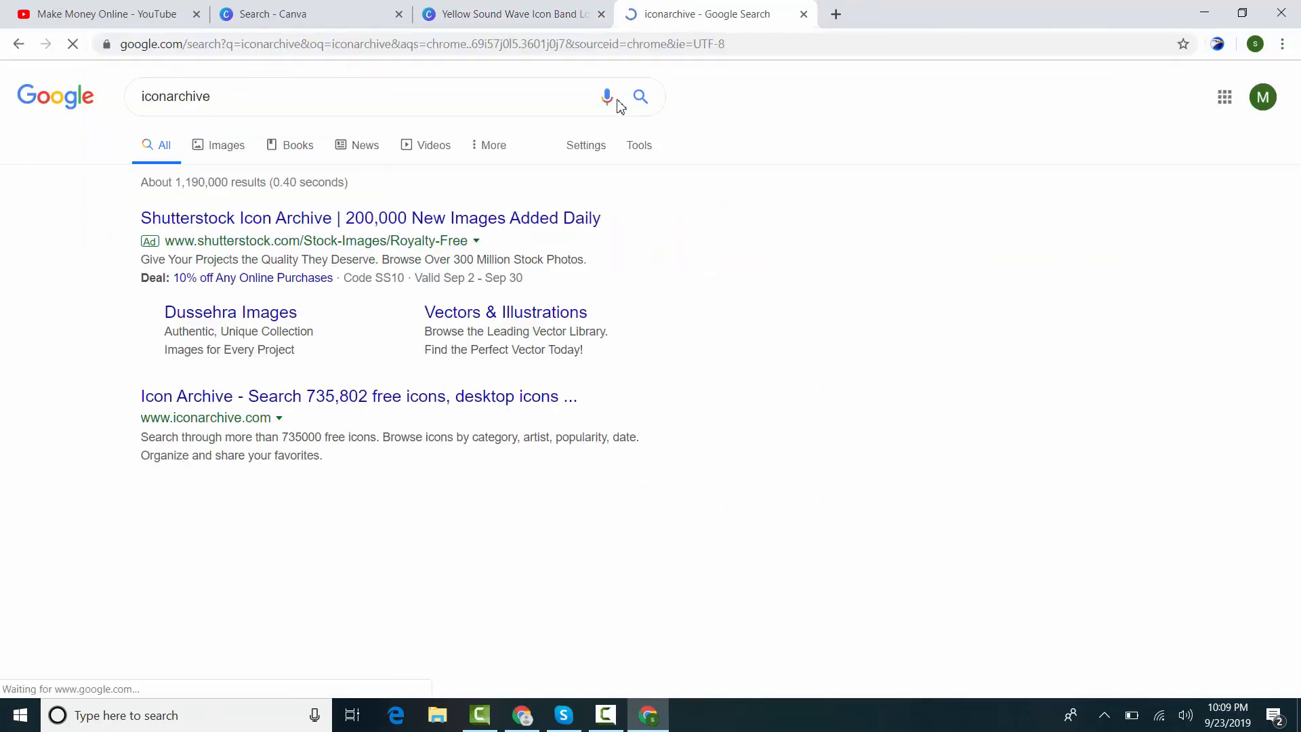
pyautogui.click(251, 407)
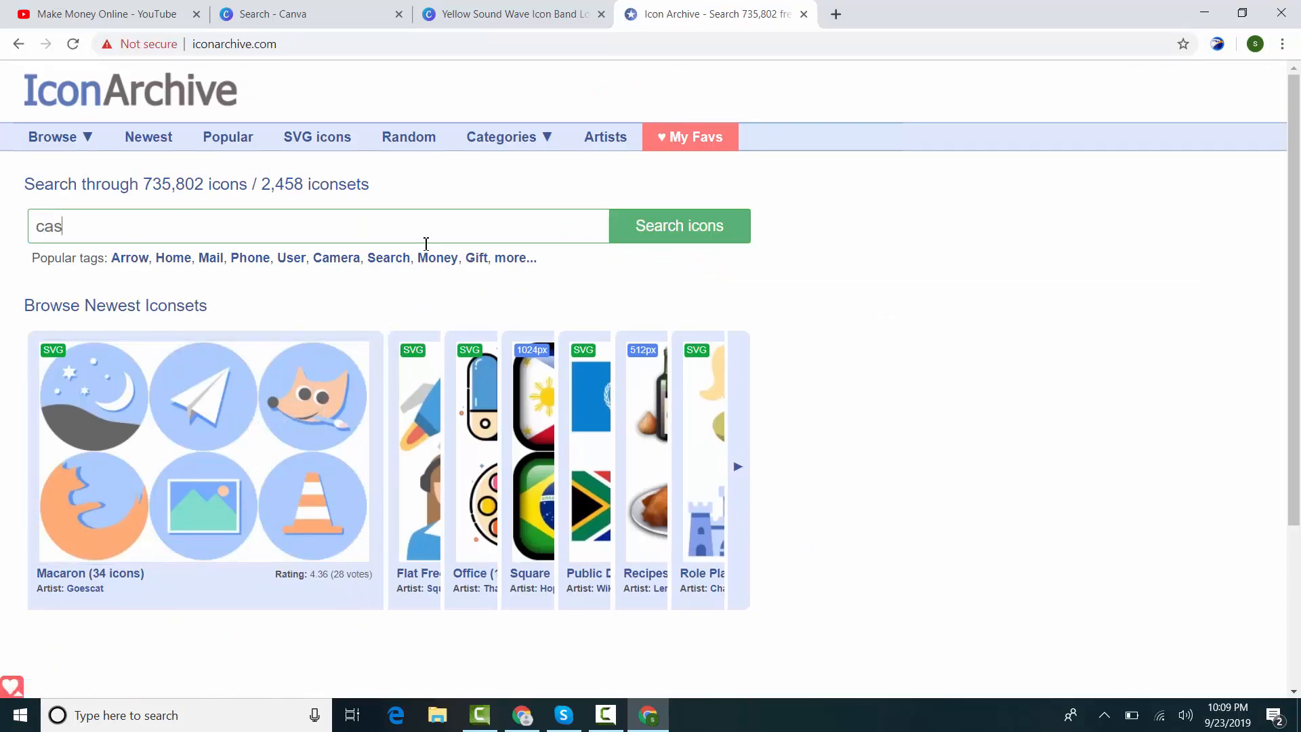
# Step: Search Icon Archive for "cash" and open the round yellow Dollar Icon with the banknote
pyautogui.write('h')
pyautogui.press('Return')
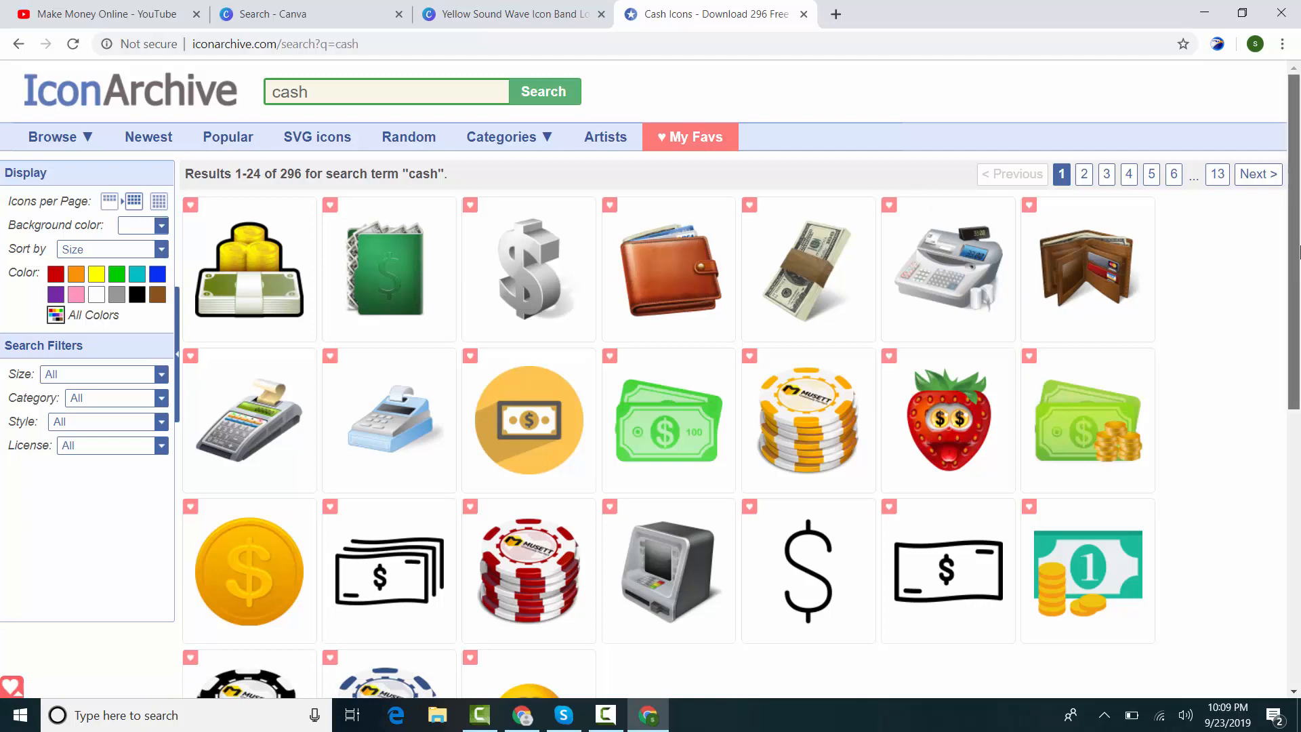
pyautogui.moveTo(1299, 252)
pyautogui.mouseDown()
pyautogui.moveTo(1299, 368)
pyautogui.moveTo(1299, 248)
pyautogui.mouseUp()
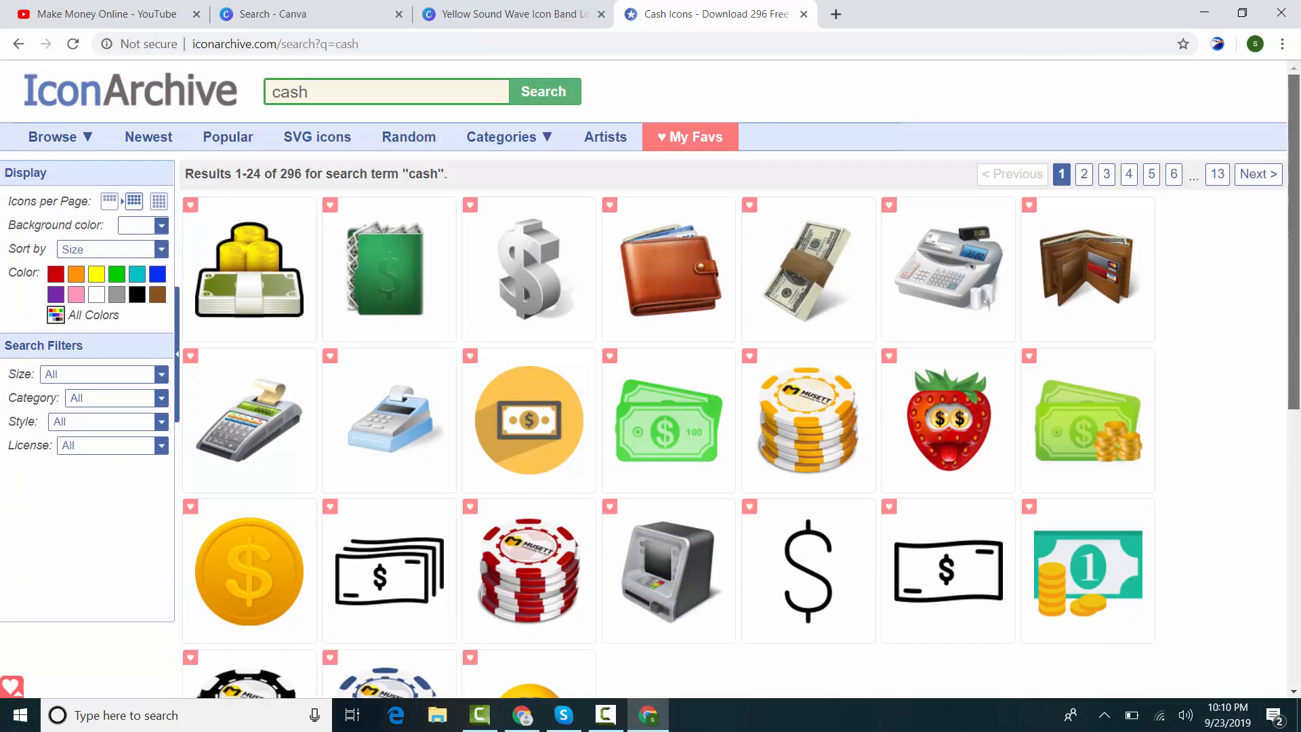
pyautogui.click(525, 431)
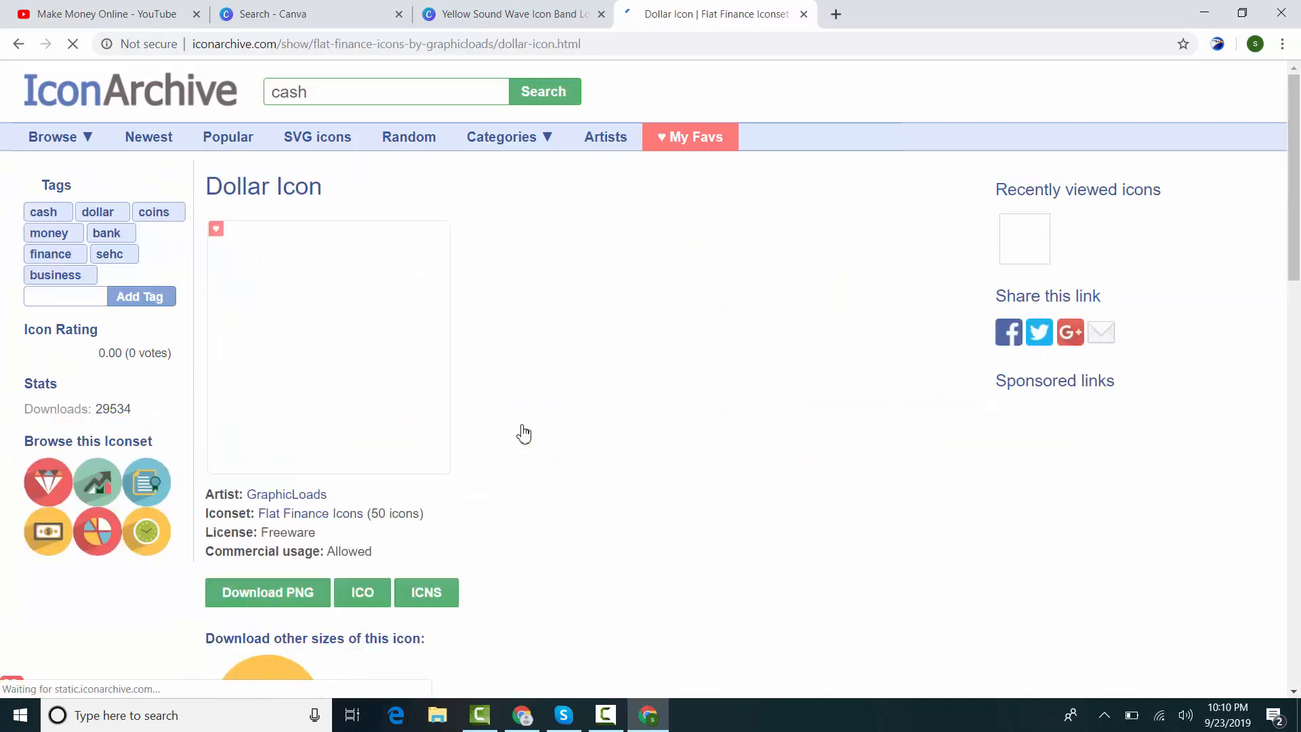
# Step: Save the PNG of the Dollar Icon to the Desktop as dollar-icon.png and switch back to Canva
pyautogui.click(251, 591)
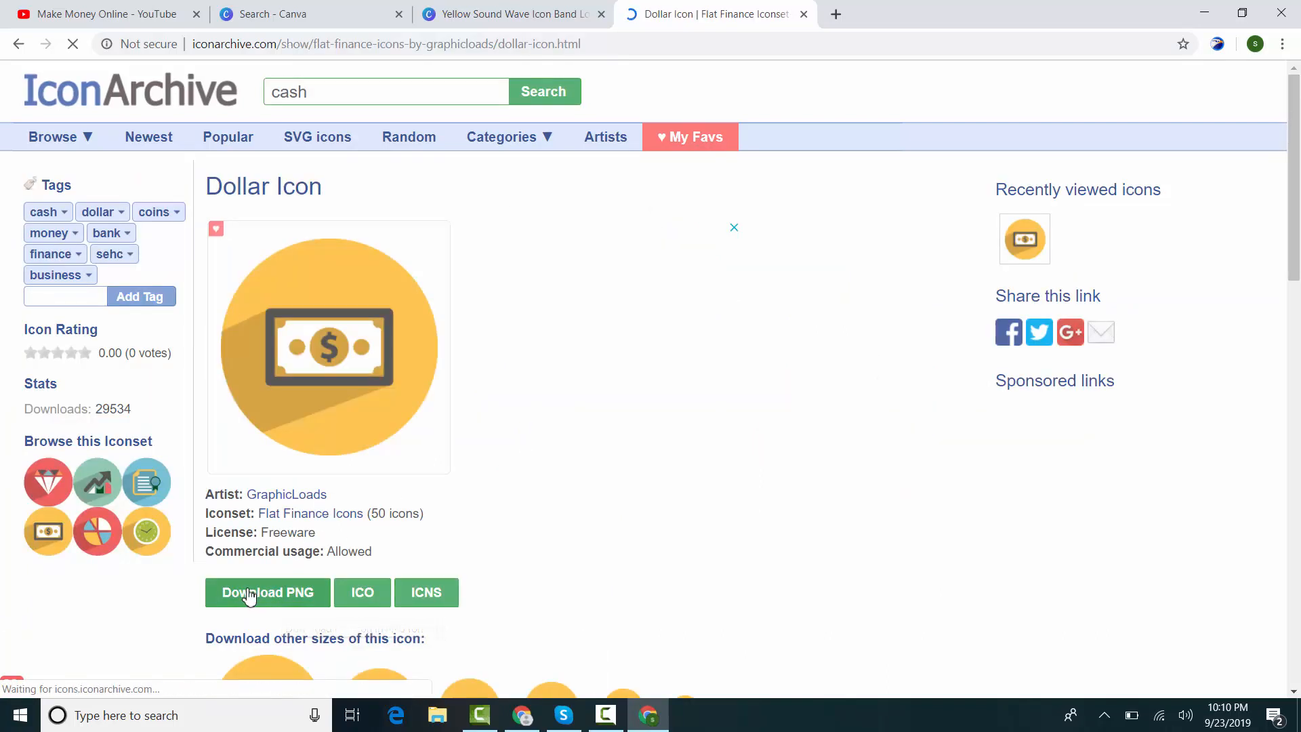
pyautogui.rightClick(631, 348)
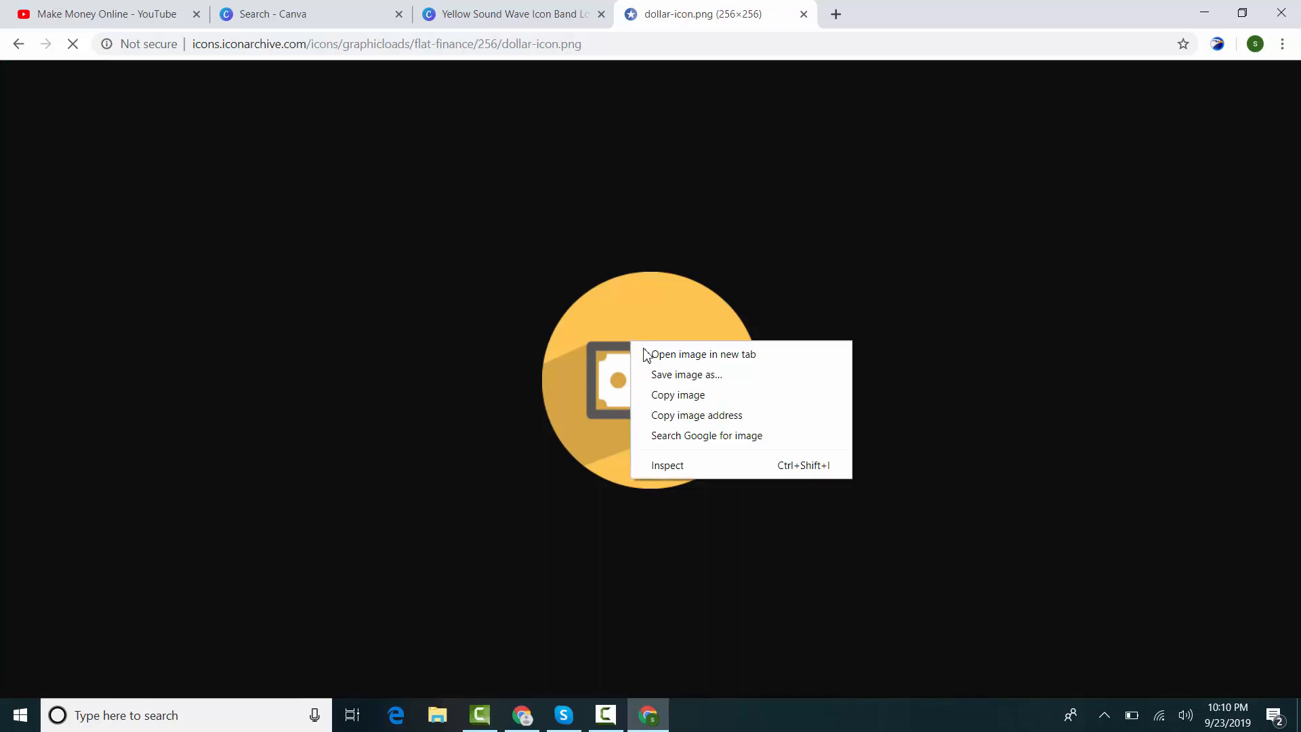
pyautogui.click(698, 392)
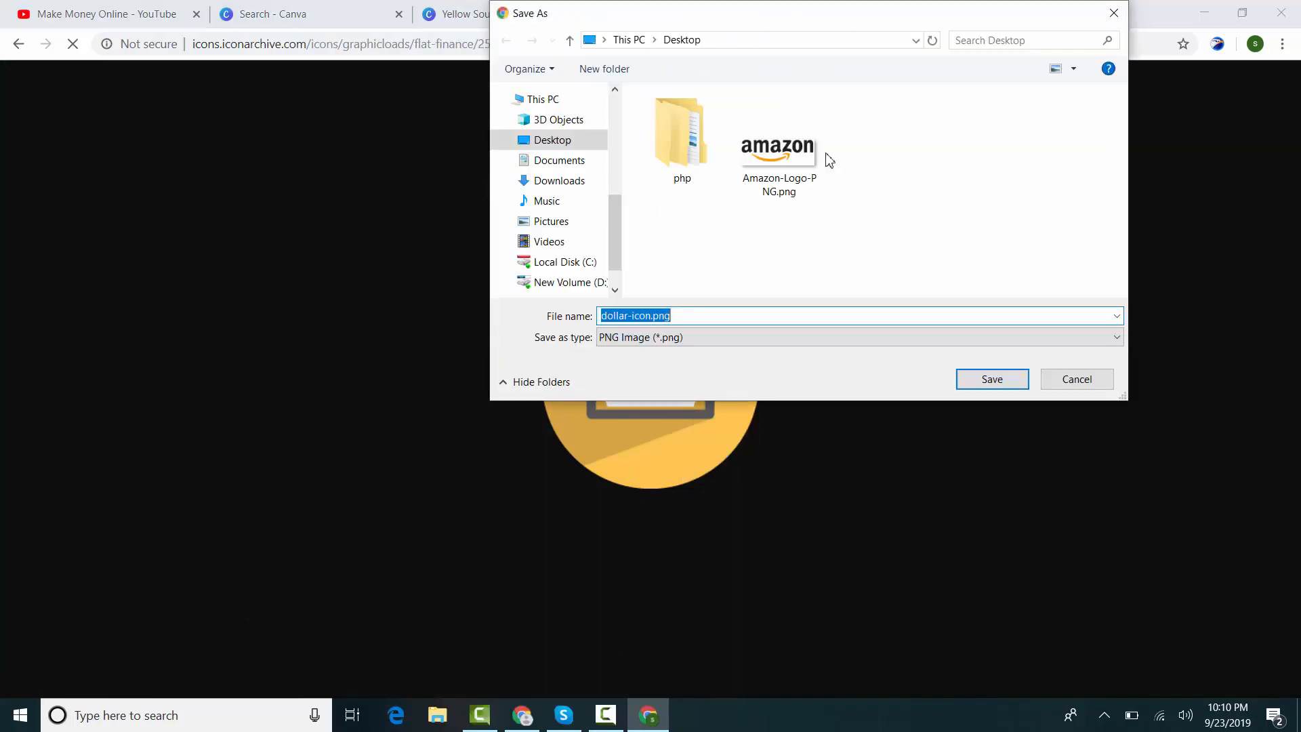
pyautogui.click(987, 378)
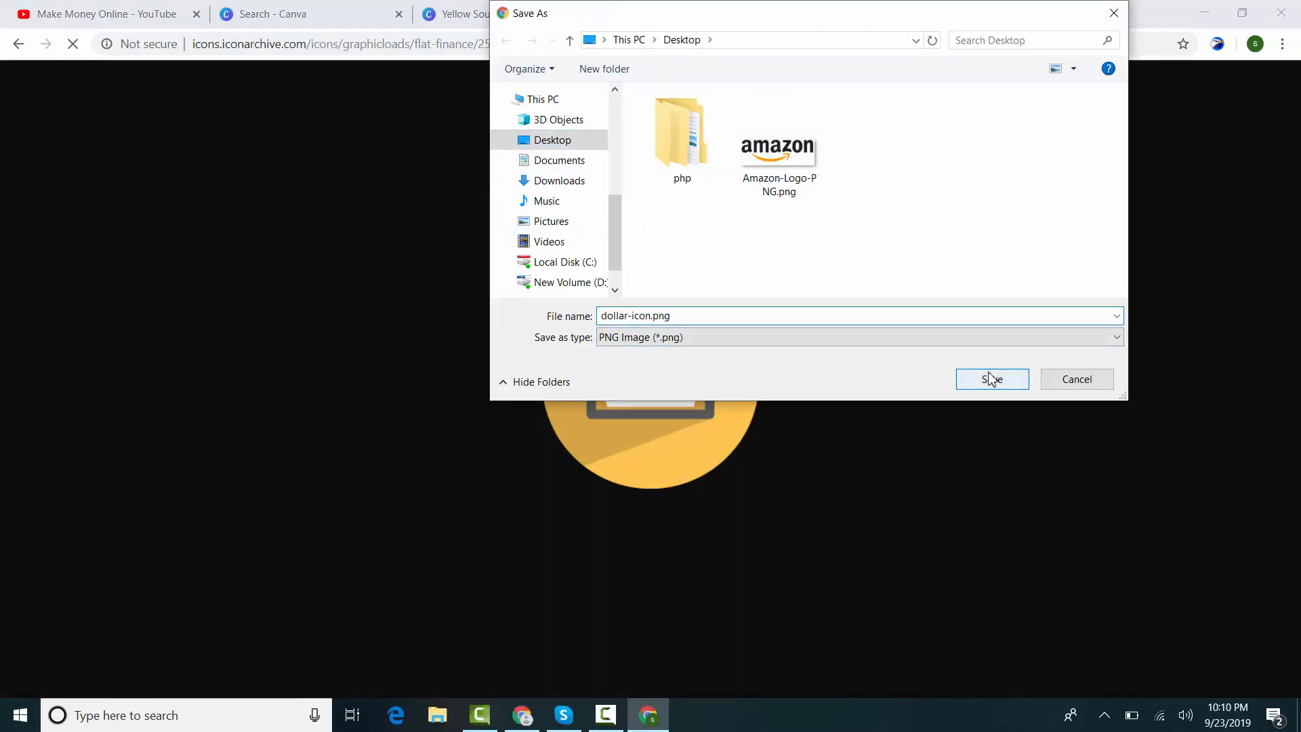
pyautogui.click(332, 11)
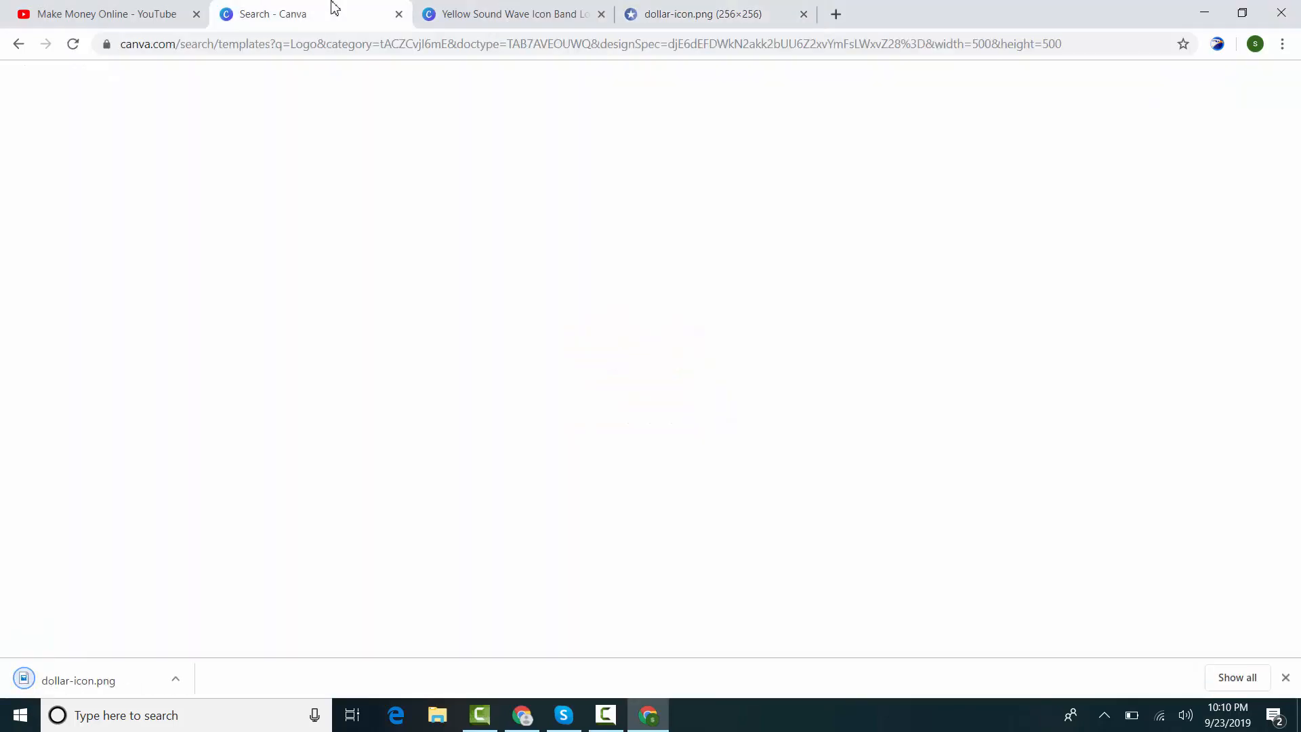
# Step: Return to the yellow logo design in Canva and upload dollar-icon.png to its image uploads
pyautogui.click(482, 10)
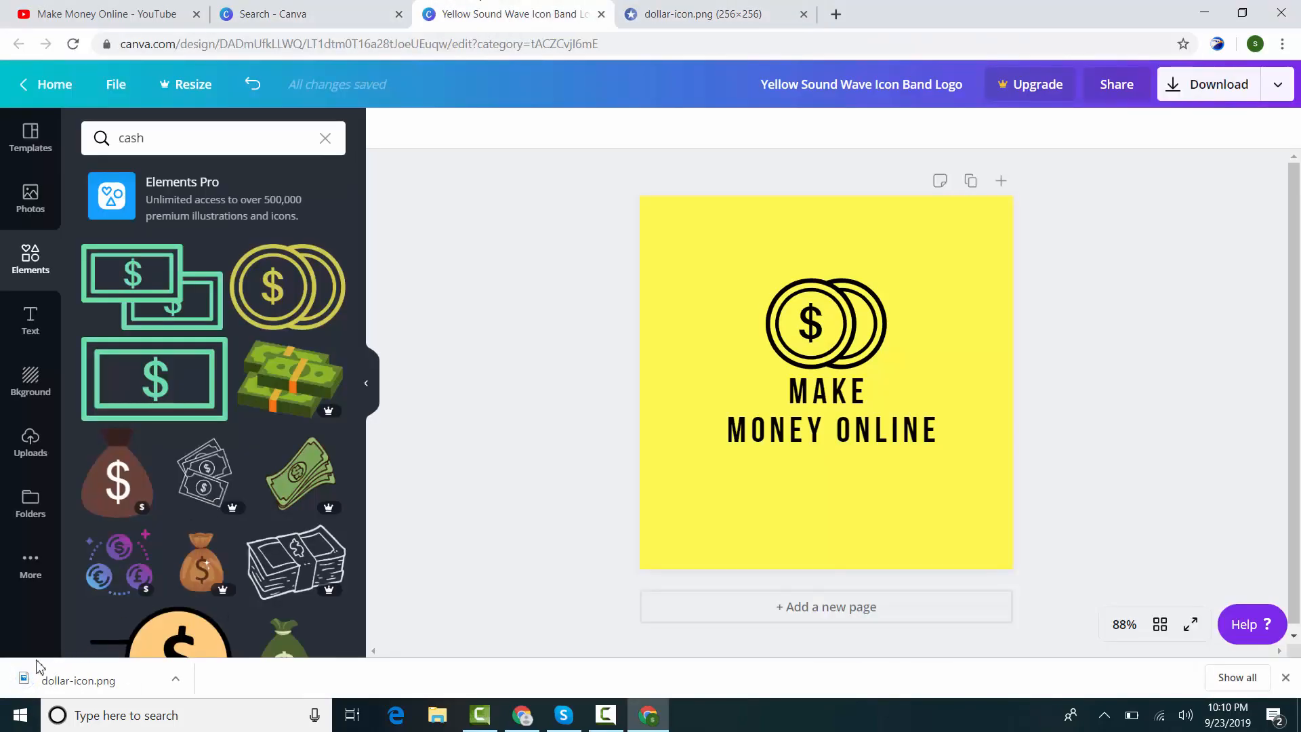
pyautogui.click(31, 441)
pyautogui.moveTo(32, 682); pyautogui.dragTo(212, 250)
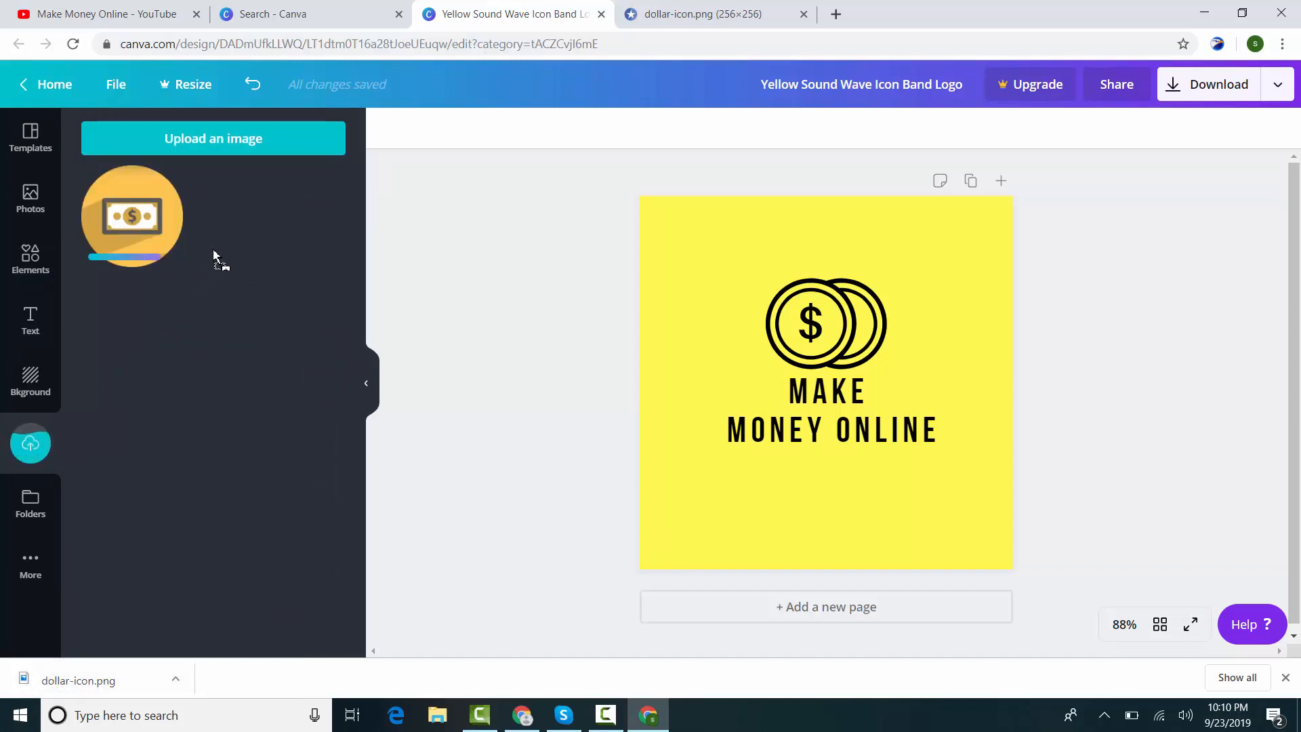
pyautogui.click(827, 334)
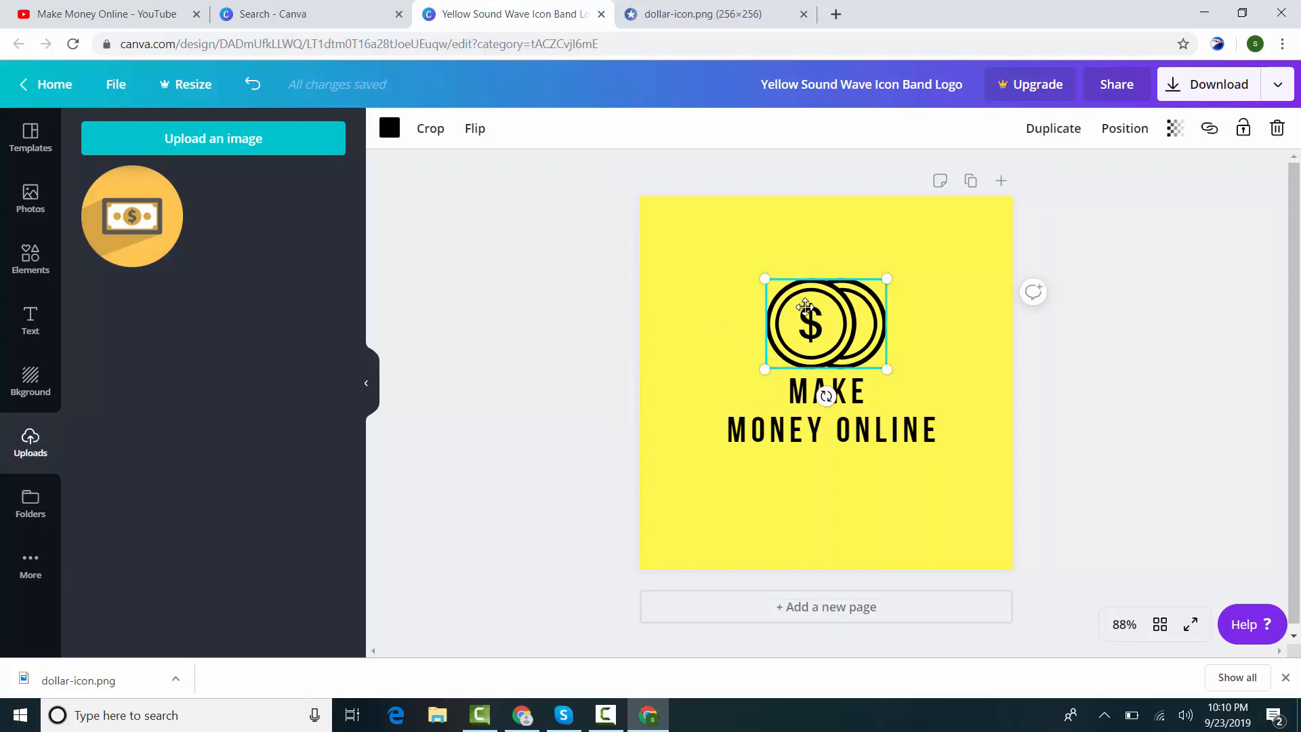
pyautogui.moveTo(828, 311); pyautogui.dragTo(1125, 336)
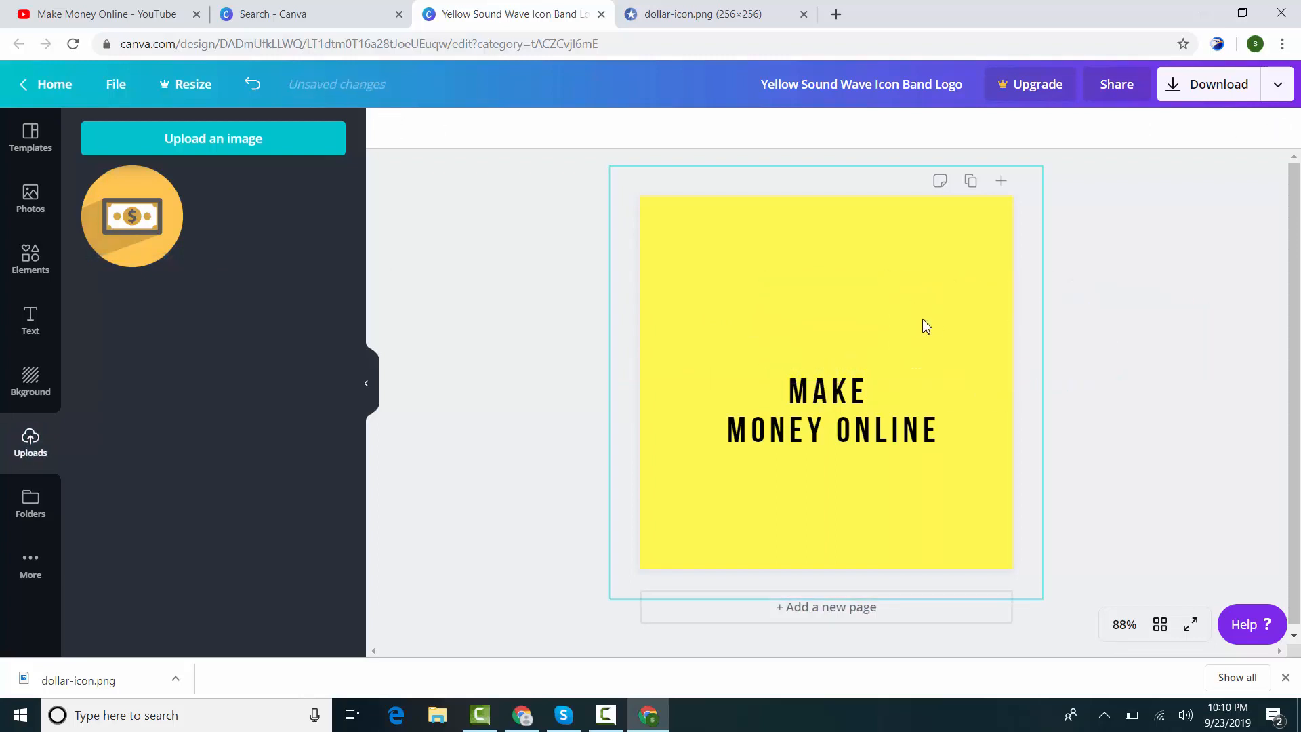
pyautogui.hotkey('ctrl', 'z')
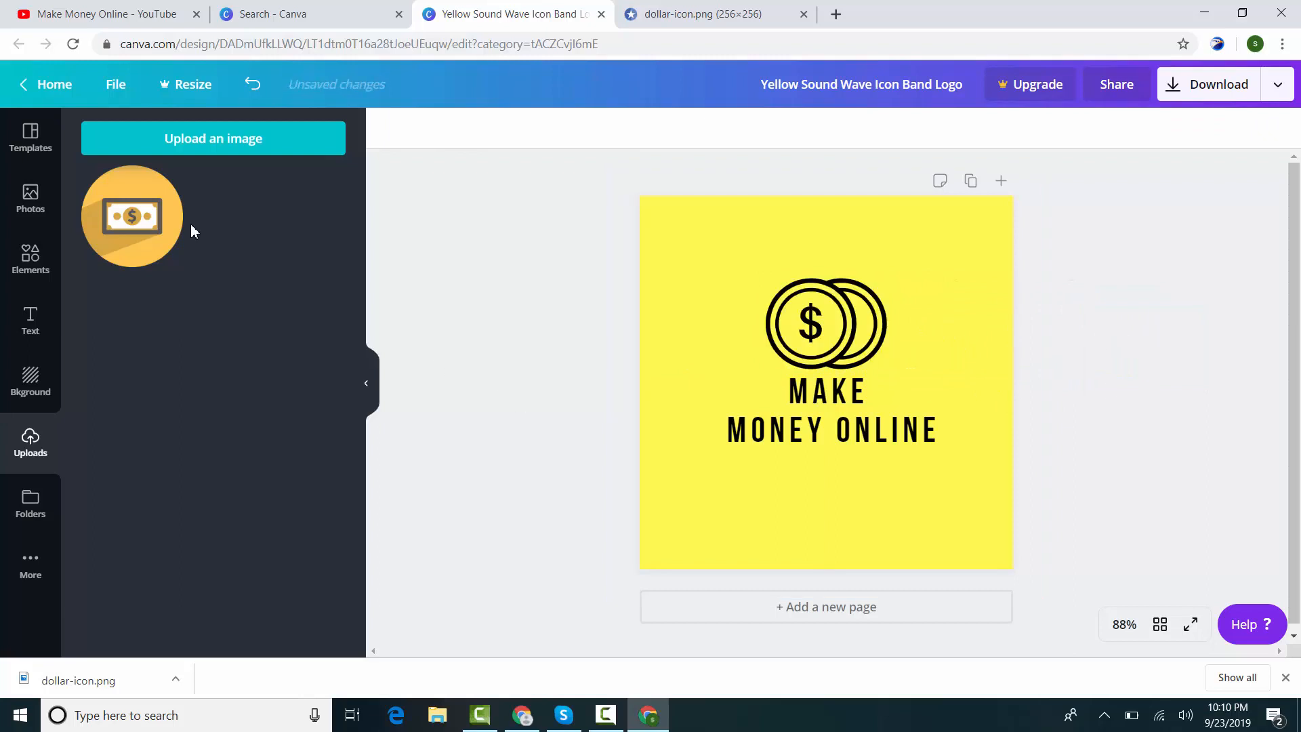
# Step: Replace the coin icon with the uploaded round dollar icon, shrunk and centred above the title
pyautogui.click(872, 313)
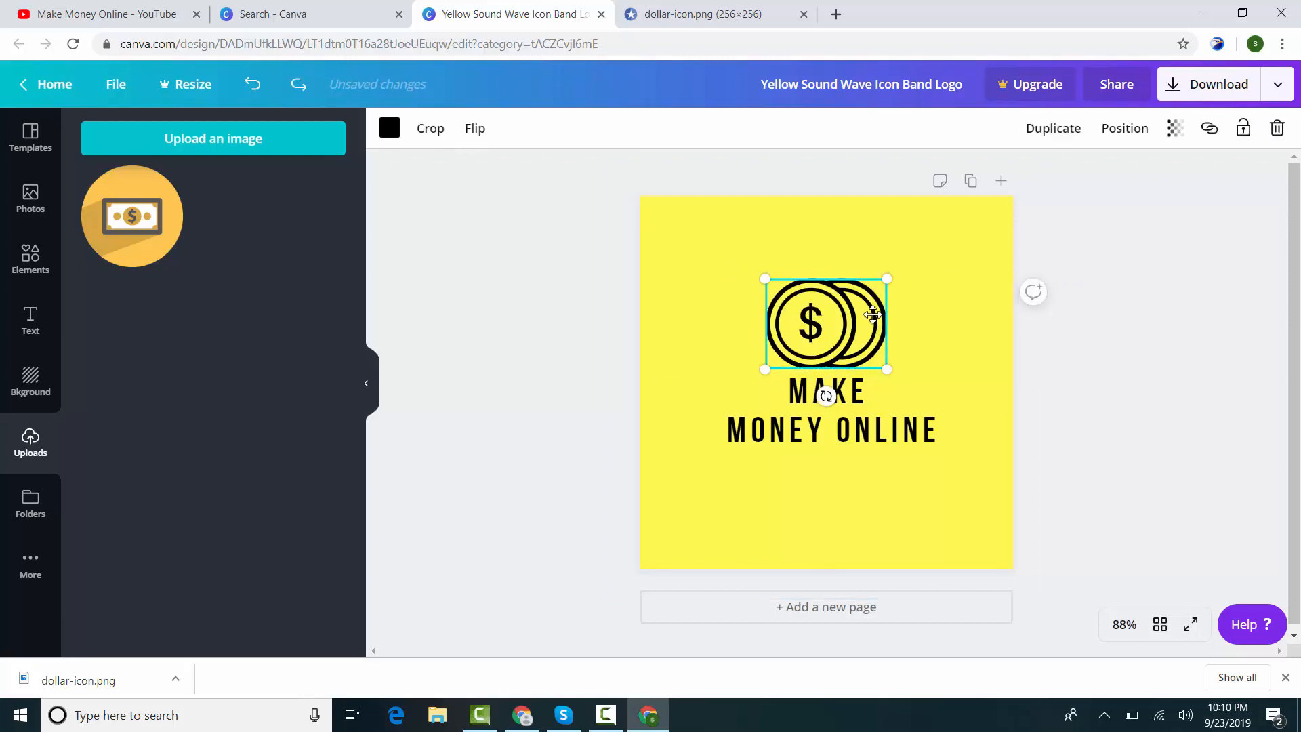
pyautogui.press('Delete')
pyautogui.click(157, 244)
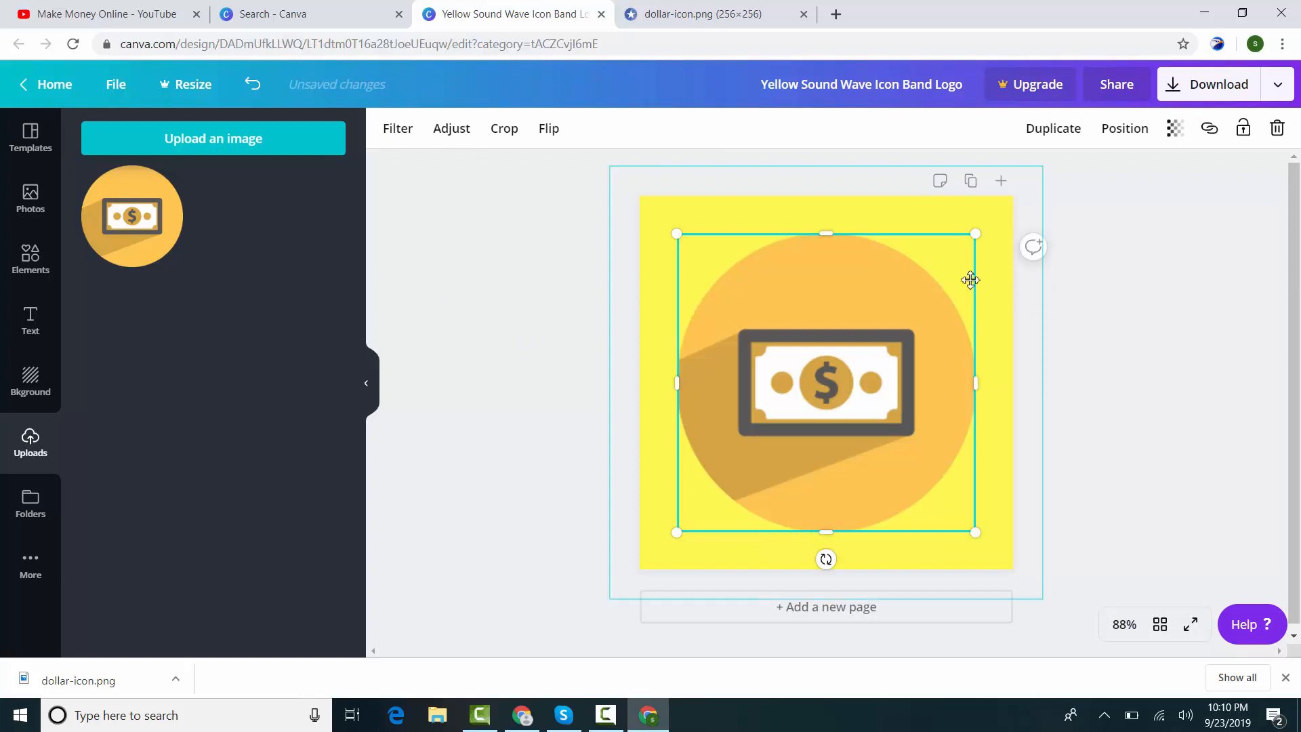
pyautogui.moveTo(976, 237); pyautogui.dragTo(821, 456)
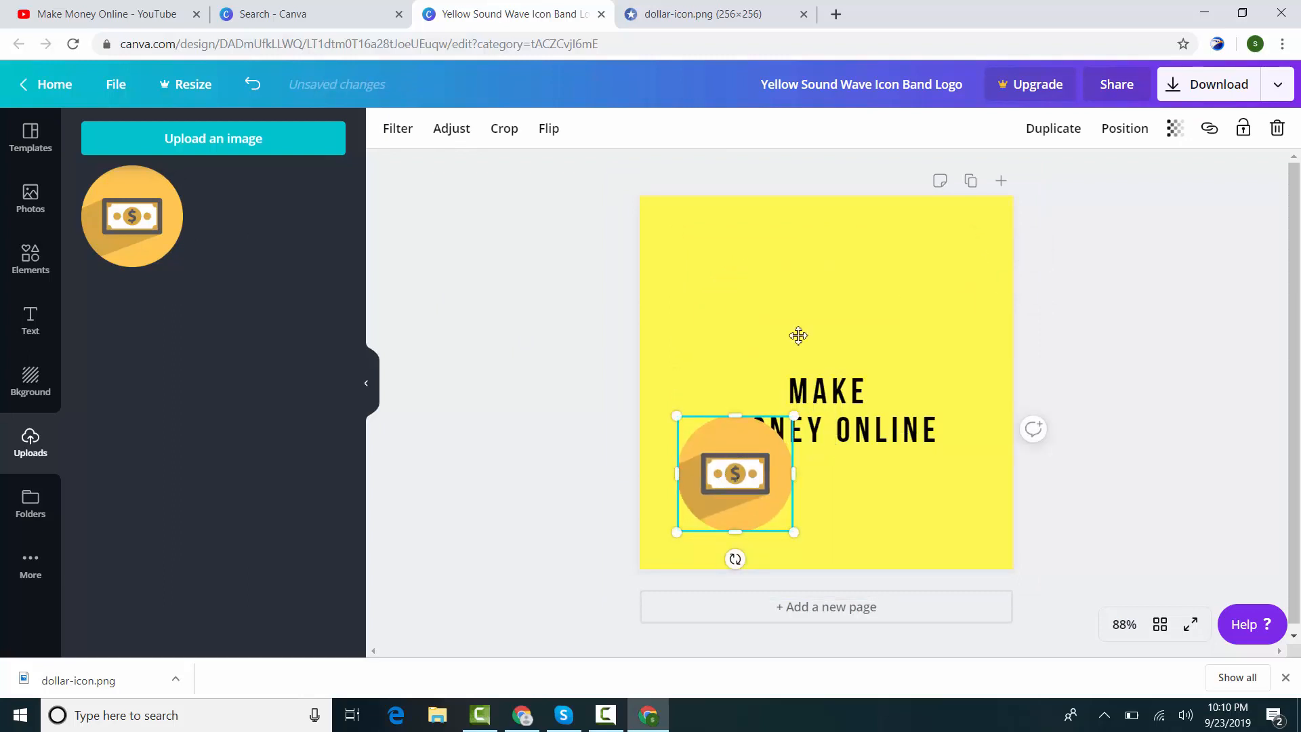
pyautogui.moveTo(730, 474); pyautogui.dragTo(822, 311)
pyautogui.click(1118, 304)
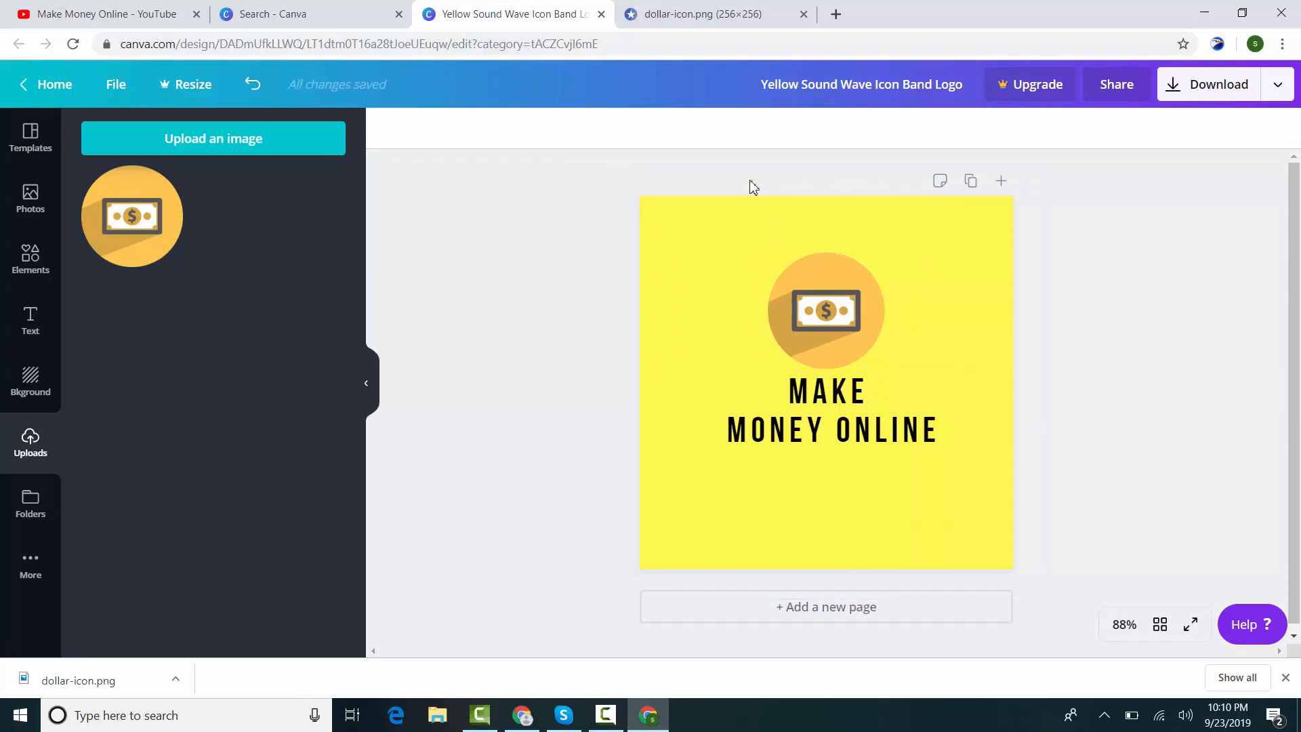
# Step: Go back to Icon Archive's "cash" results and open the green Cash Icon with the two banknotes
pyautogui.click(721, 6)
pyautogui.click(499, 8)
pyautogui.click(645, 7)
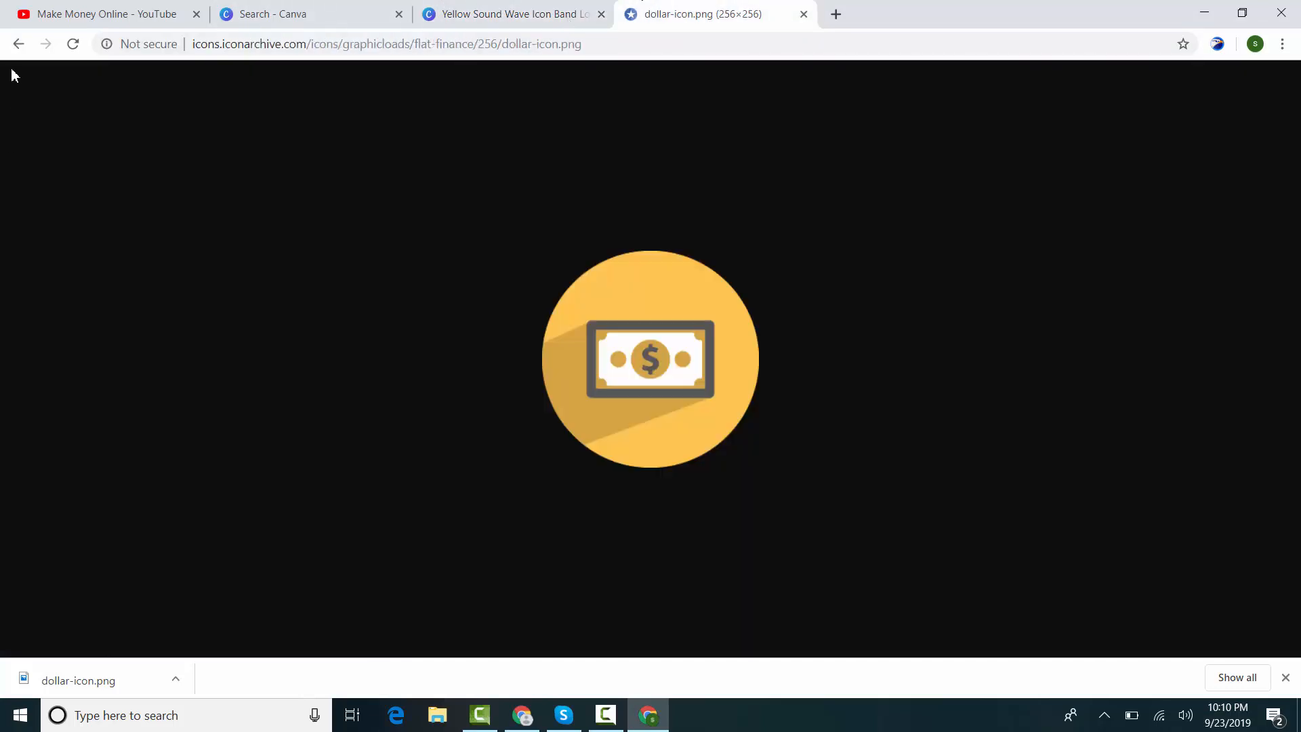
pyautogui.click(16, 44)
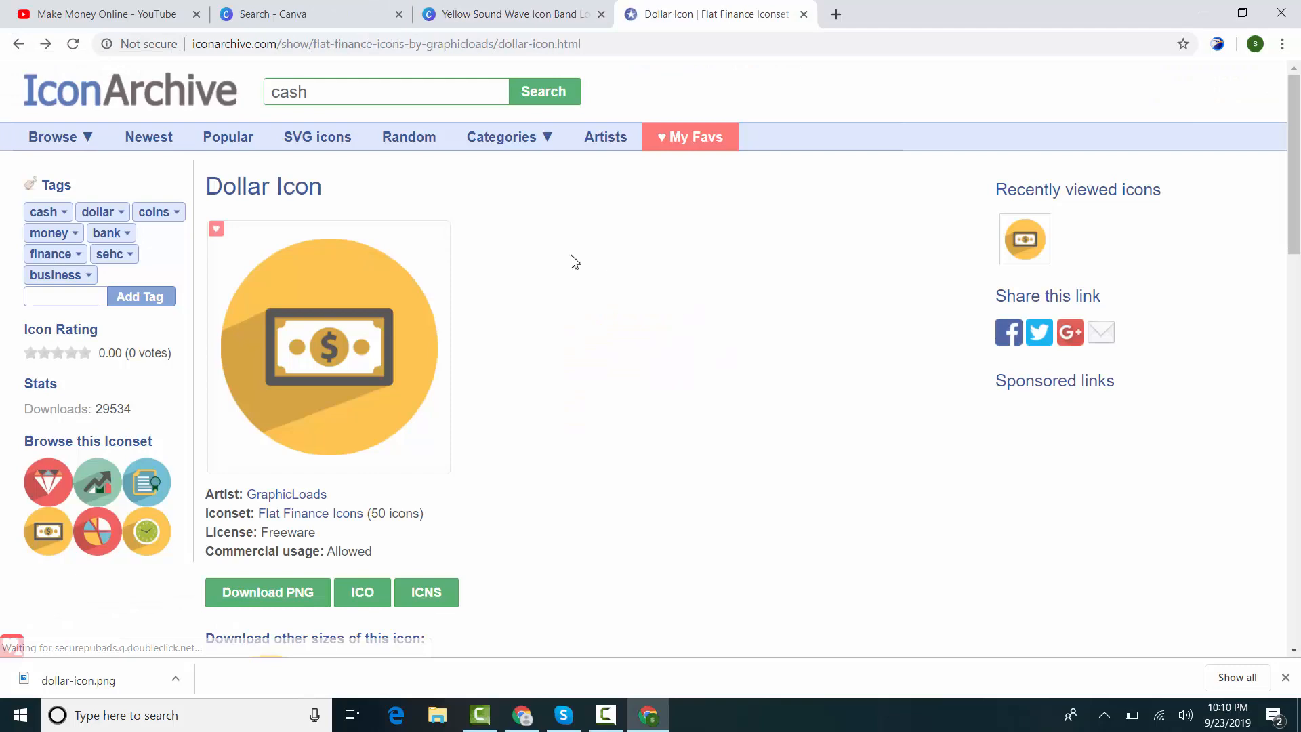
pyautogui.click(18, 44)
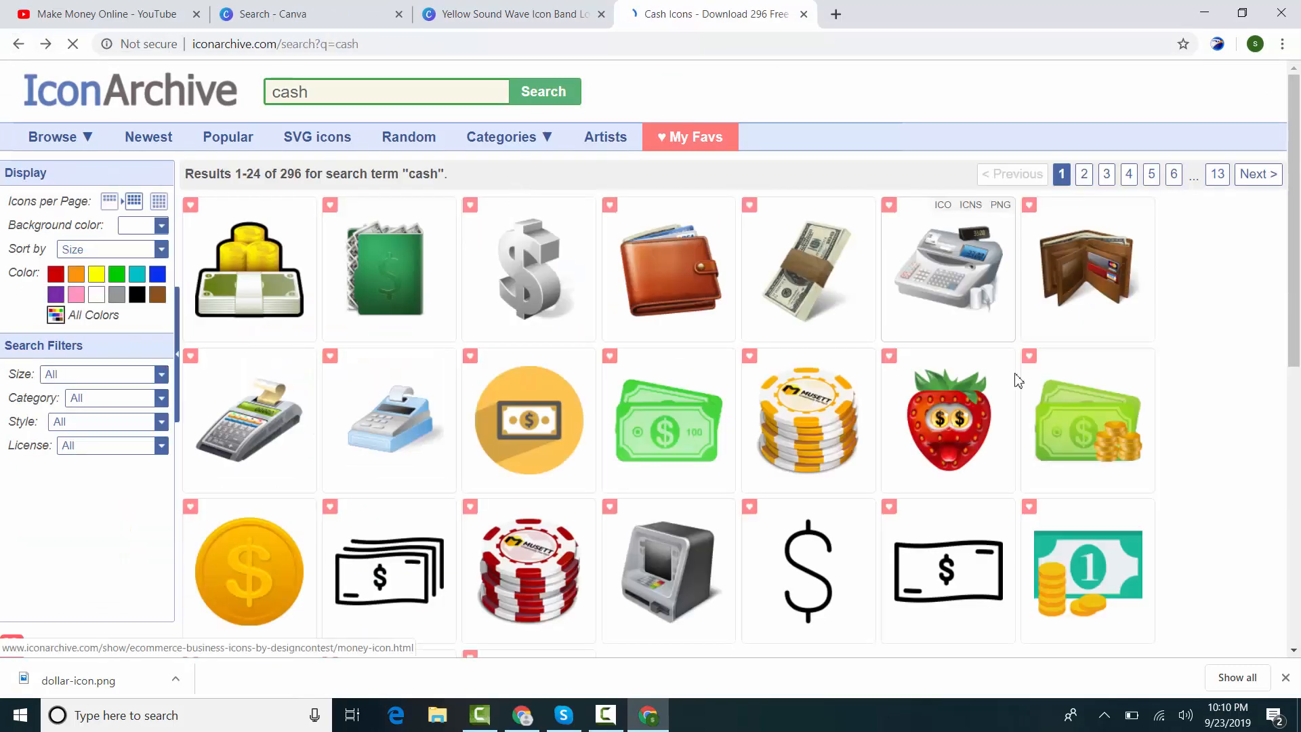
pyautogui.moveTo(1295, 267); pyautogui.dragTo(1294, 328)
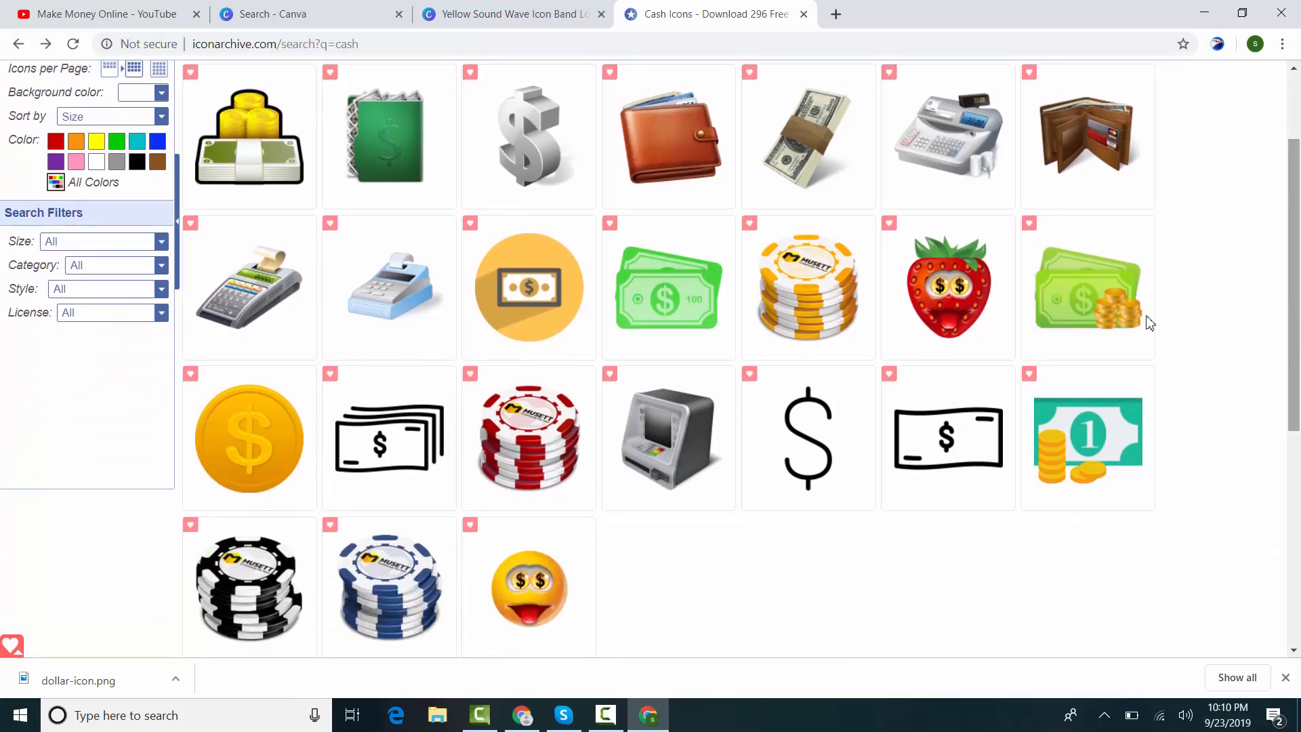
pyautogui.click(667, 288)
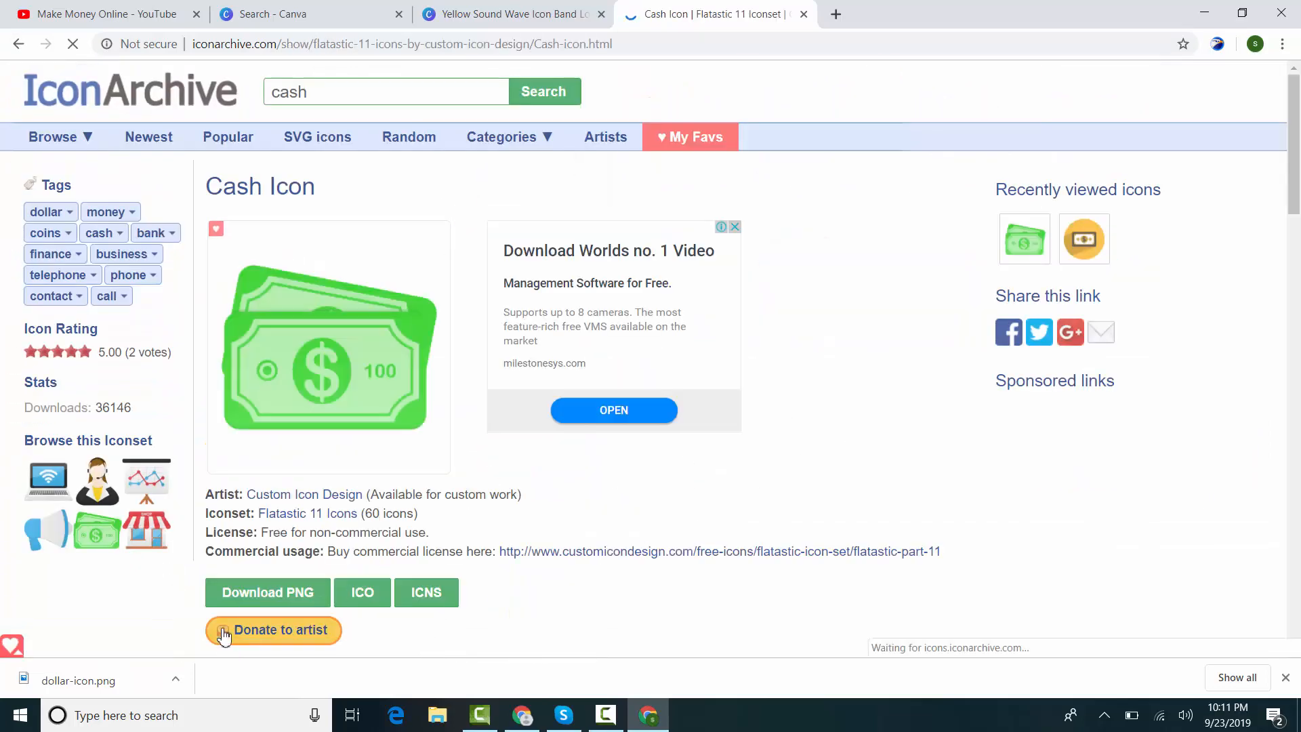
# Step: Save the Cash Icon's PNG to the Desktop as Cash-icon.png and upload it to the Canva design's images
pyautogui.click(285, 605)
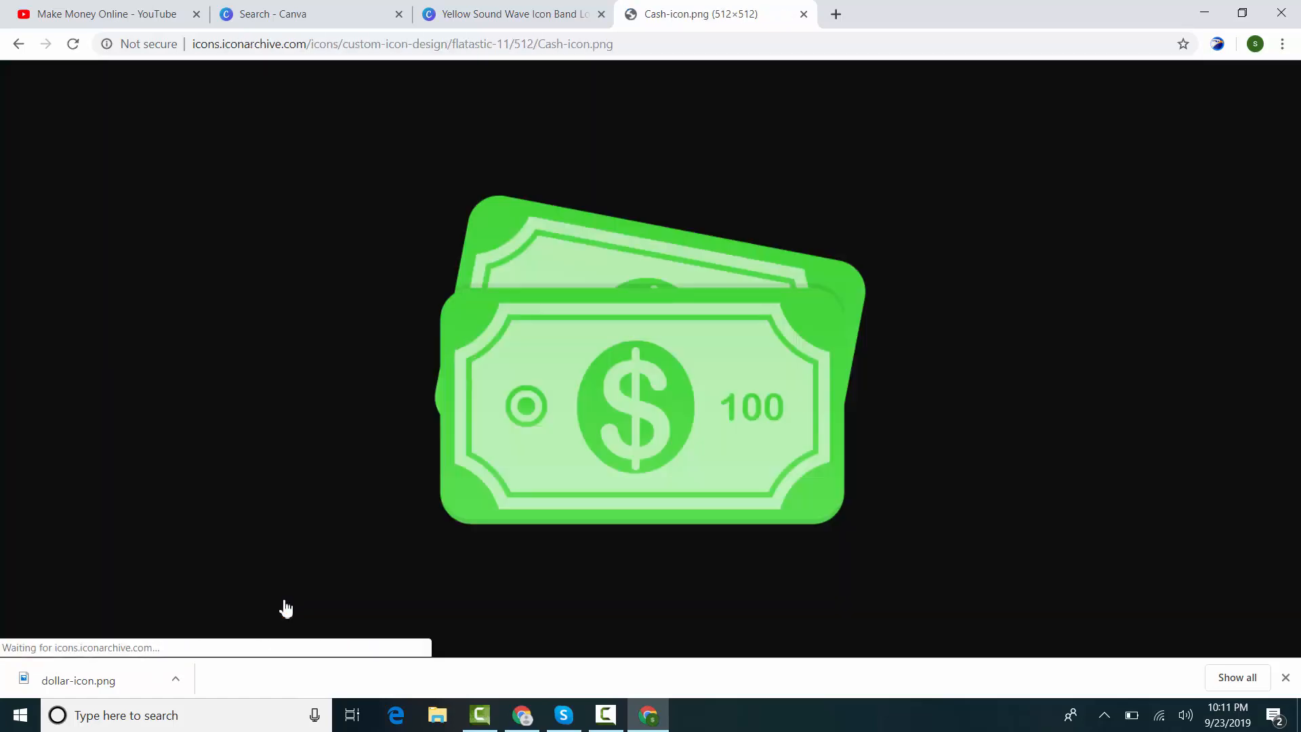
pyautogui.rightClick(737, 217)
pyautogui.click(786, 270)
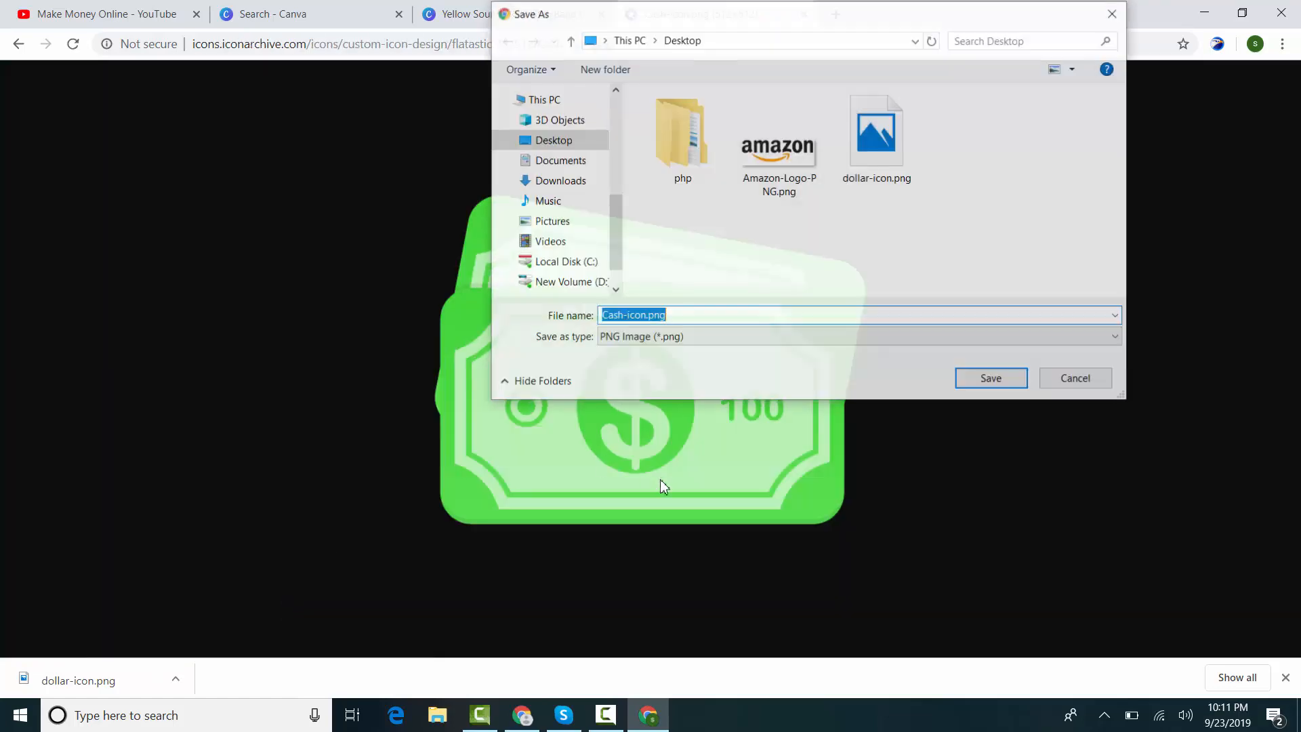
pyautogui.click(965, 381)
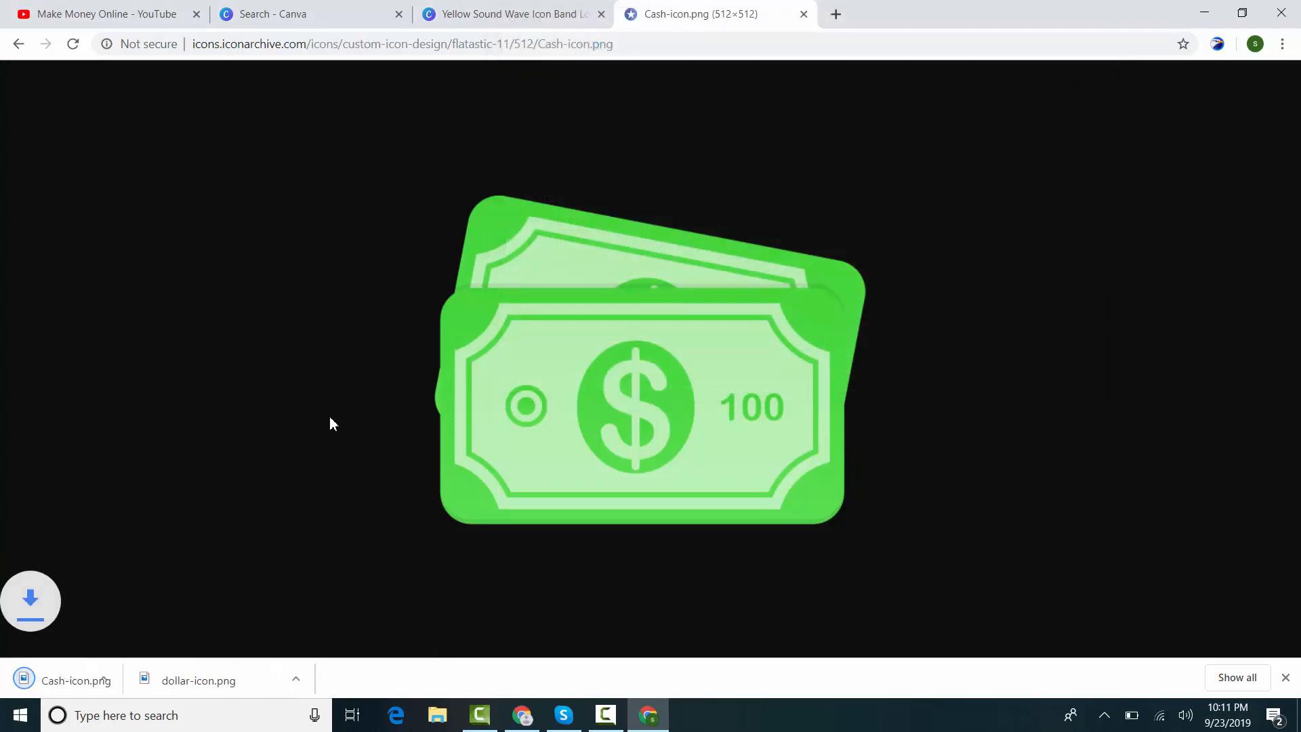
pyautogui.click(515, 14)
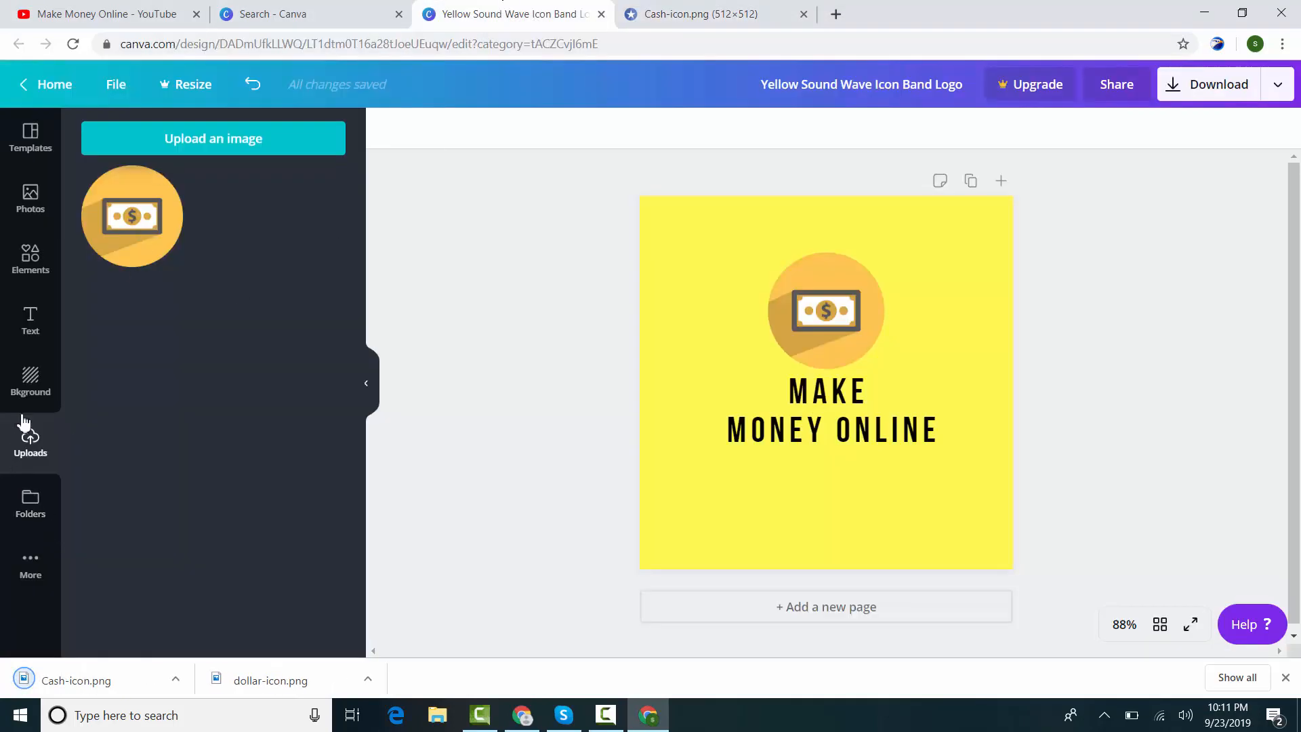
pyautogui.moveTo(65, 681); pyautogui.dragTo(218, 293)
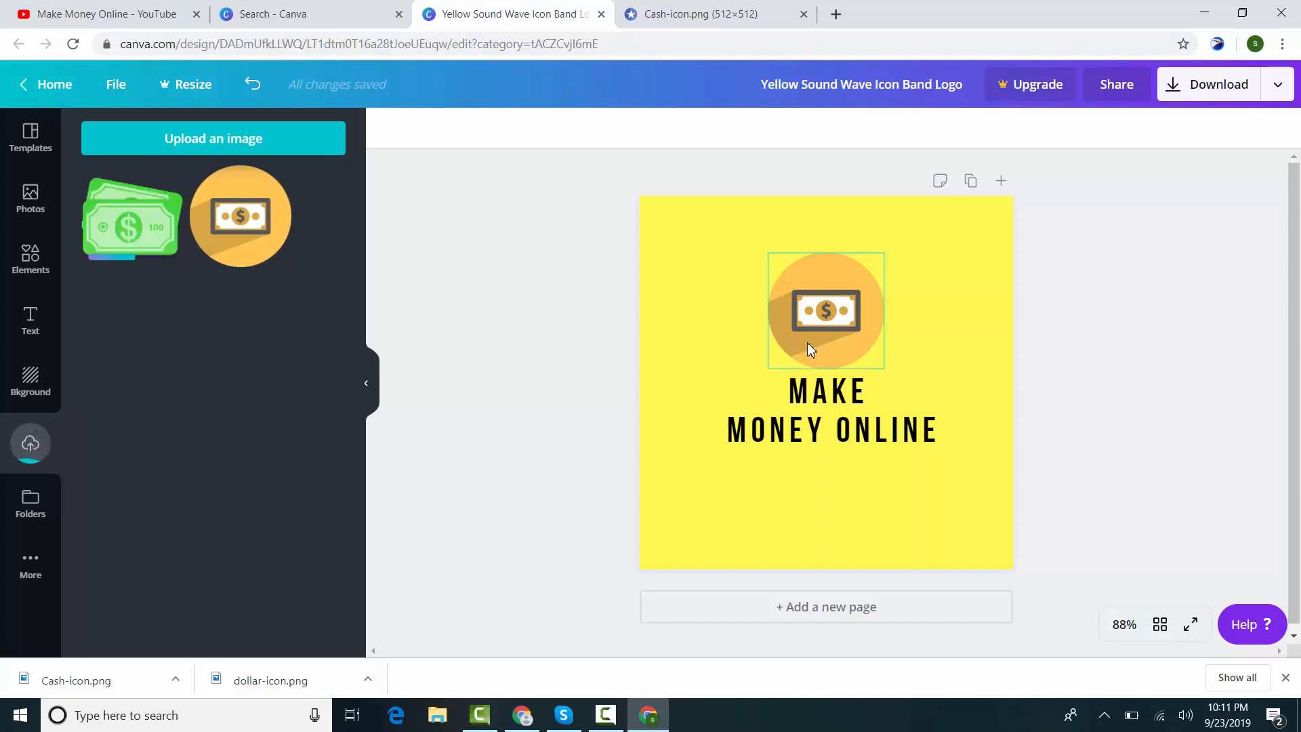
# Step: Replace the round dollar icon with the uploaded green banknotes icon, shrunk and centred above the title
pyautogui.click(880, 289)
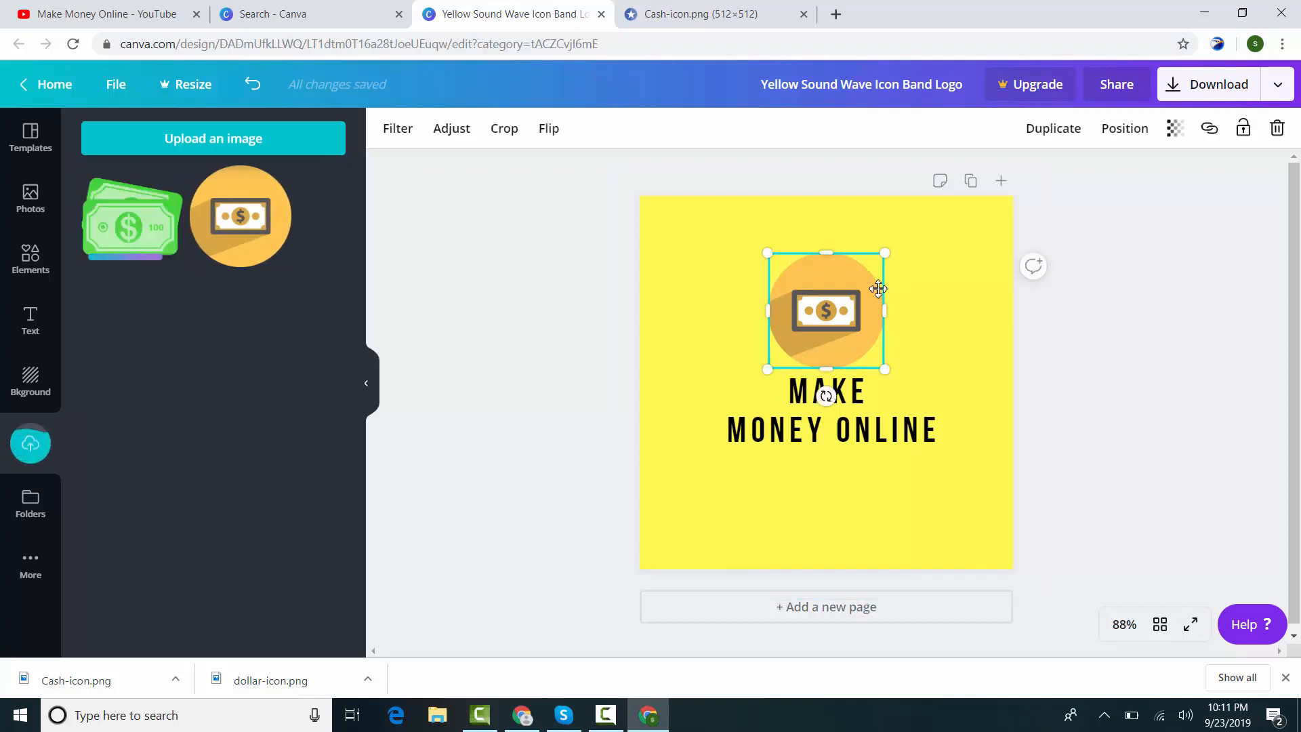
pyautogui.press('Delete')
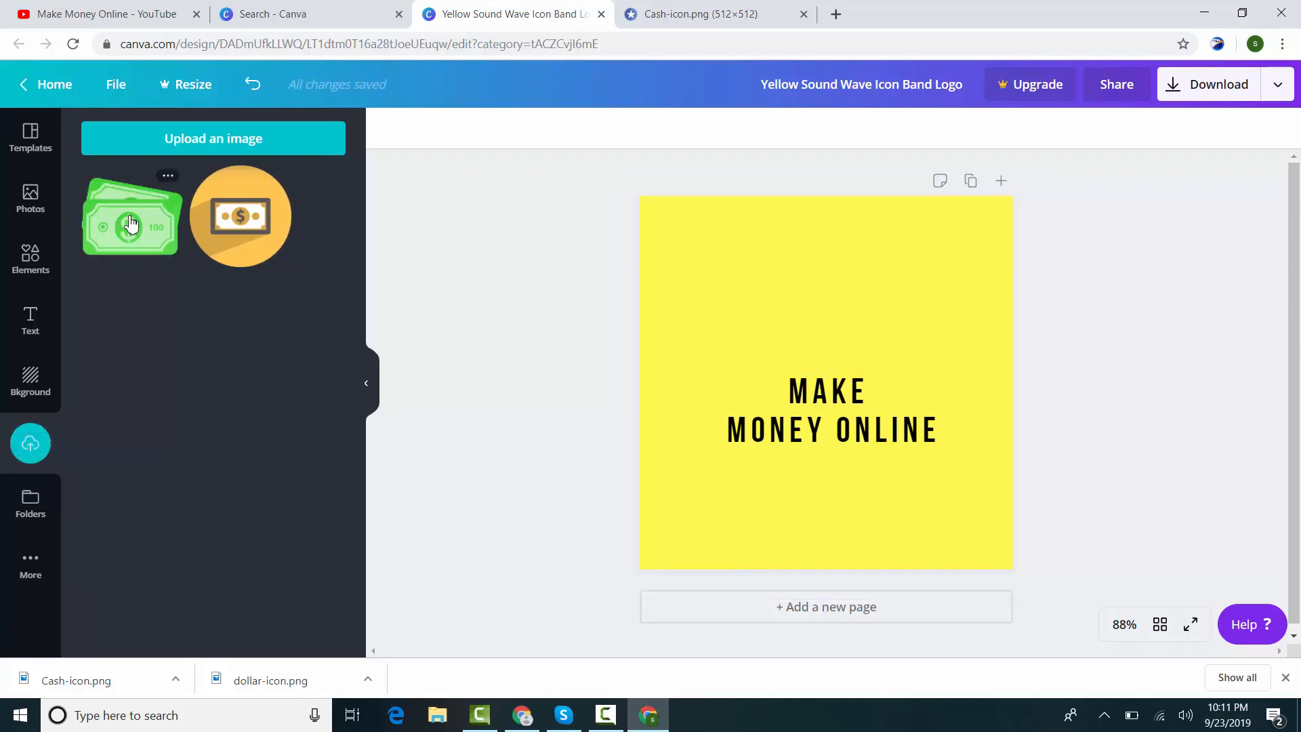
pyautogui.click(131, 223)
pyautogui.moveTo(976, 233); pyautogui.dragTo(854, 510)
pyautogui.moveTo(737, 453); pyautogui.dragTo(834, 297)
pyautogui.click(1124, 338)
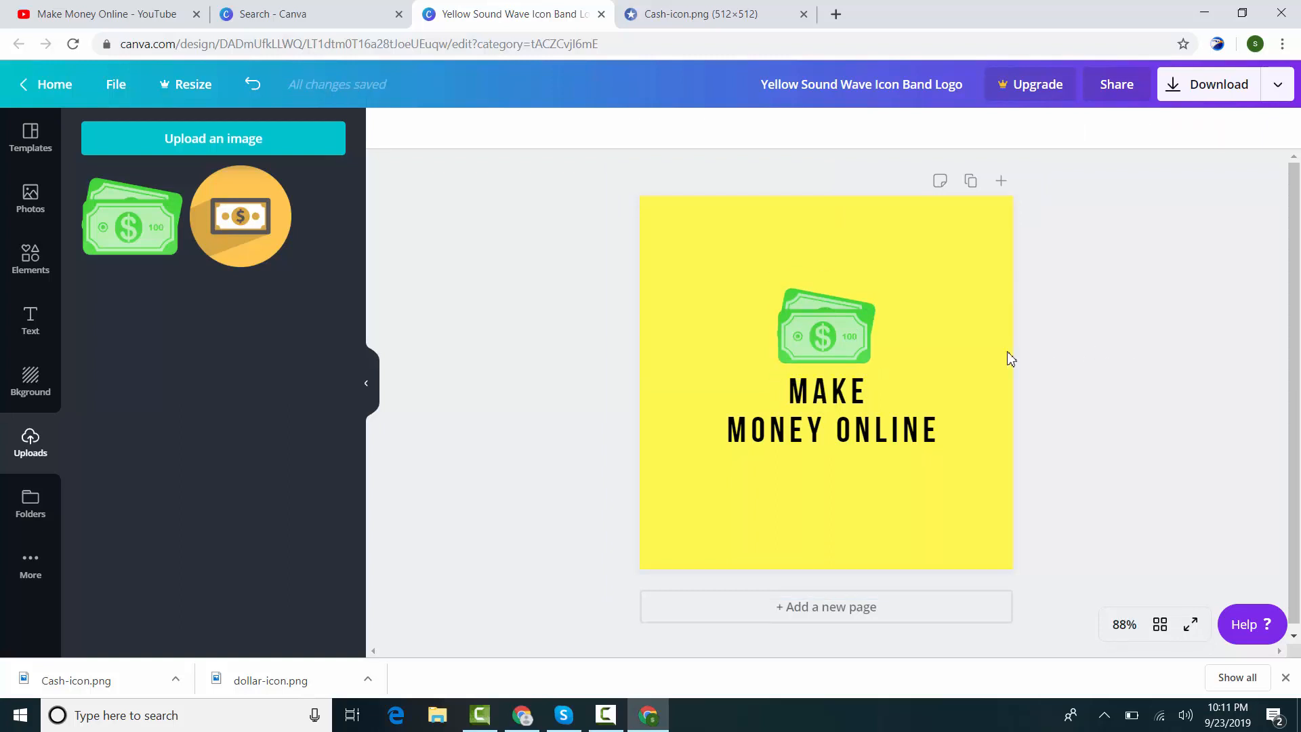
# Step: Replace the green banknotes with the two-coin element from the "cash" results, scaled to about 184 by 137 and centred above the title
pyautogui.click(834, 309)
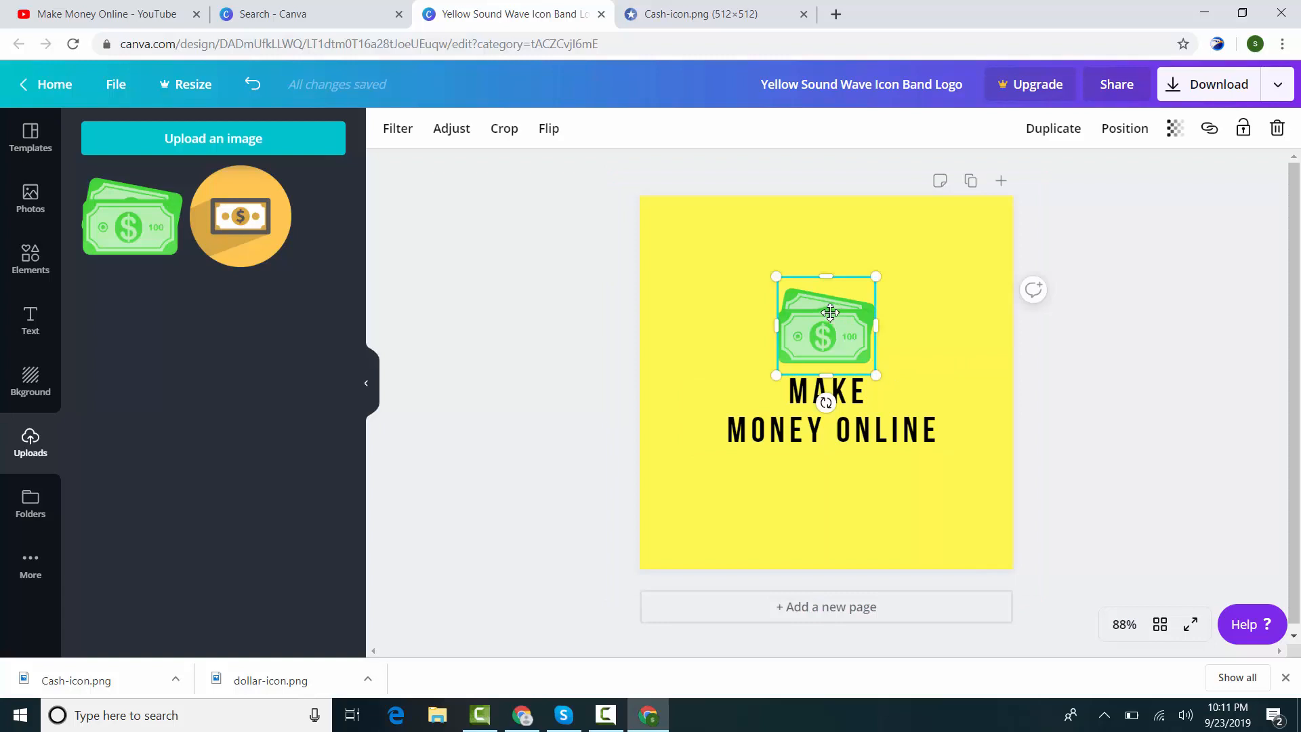
pyautogui.press('Delete')
pyautogui.click(30, 238)
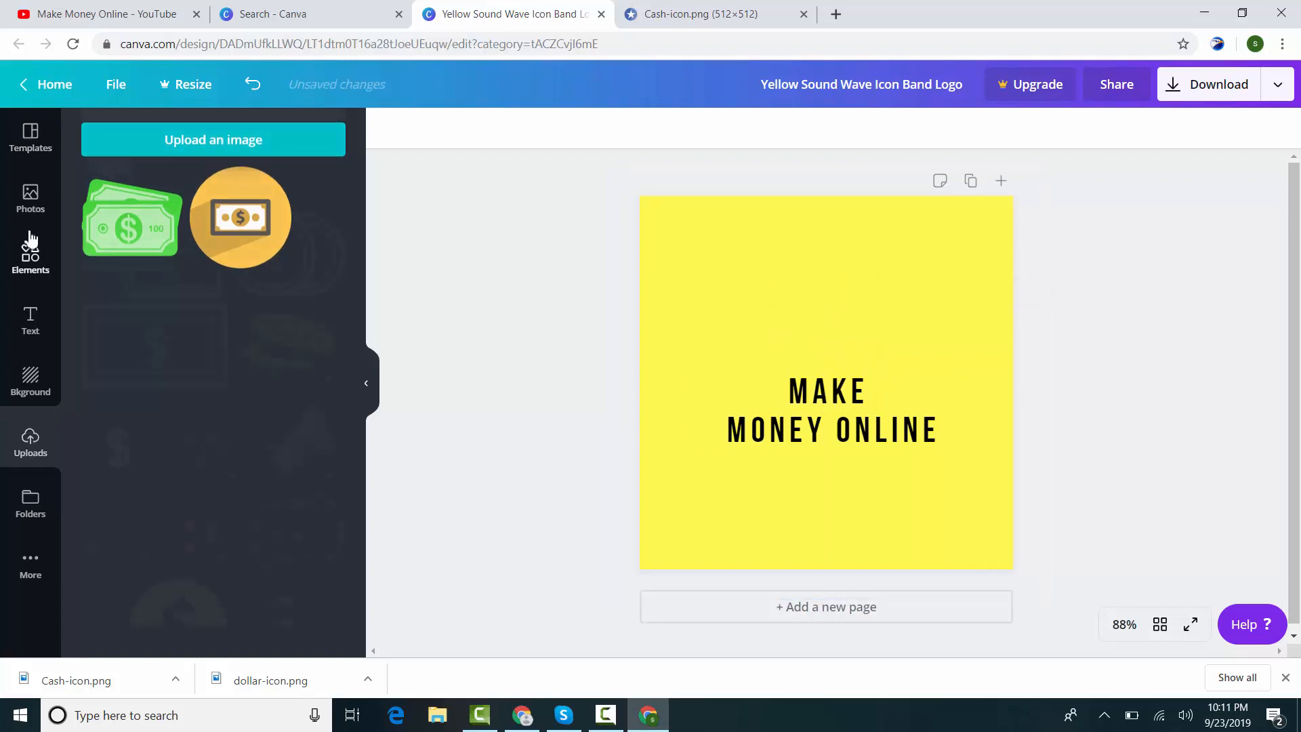
pyautogui.click(307, 330)
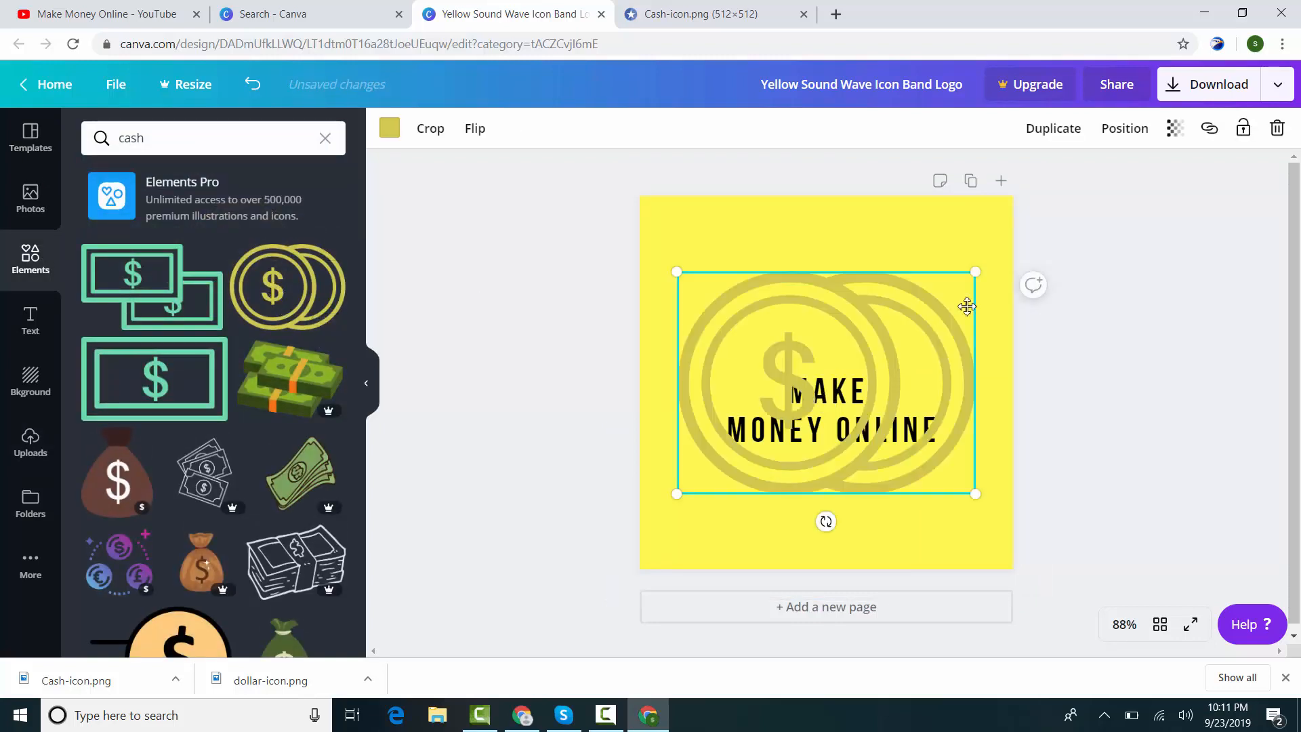
pyautogui.moveTo(882, 338); pyautogui.dragTo(848, 402)
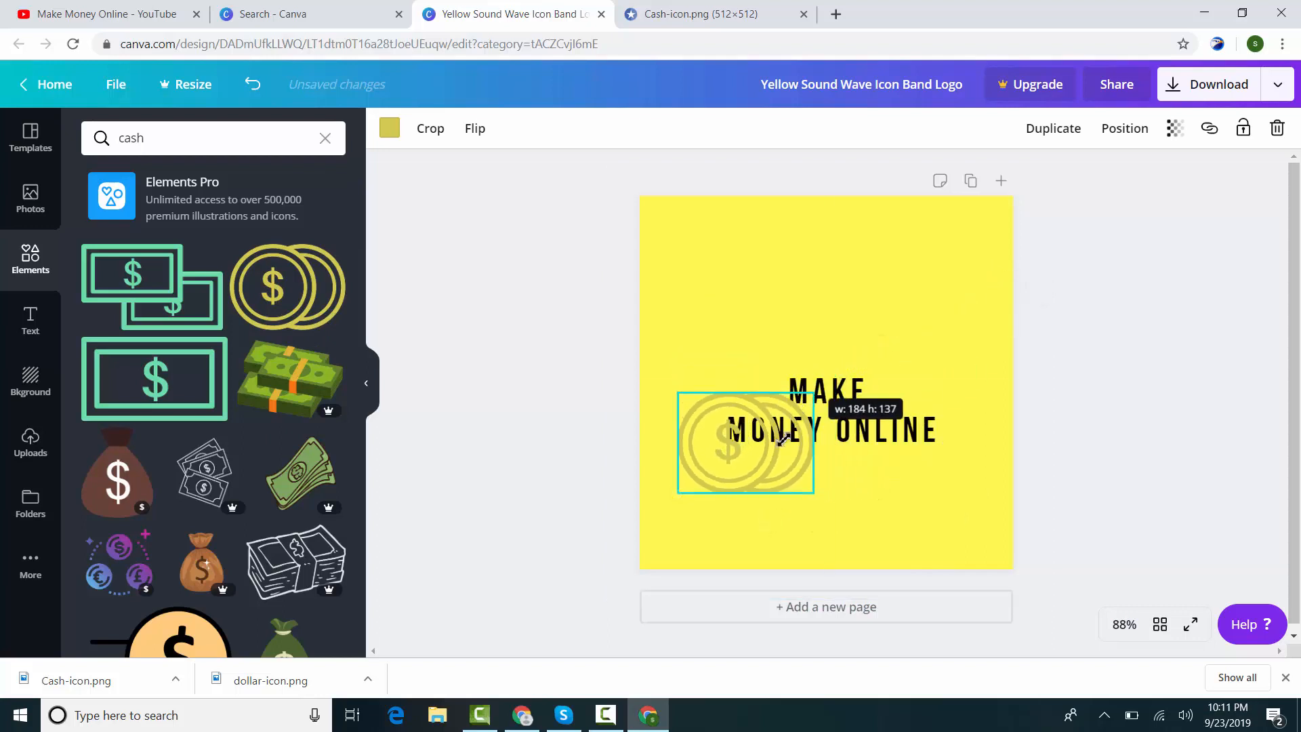
pyautogui.moveTo(779, 433); pyautogui.dragTo(851, 321)
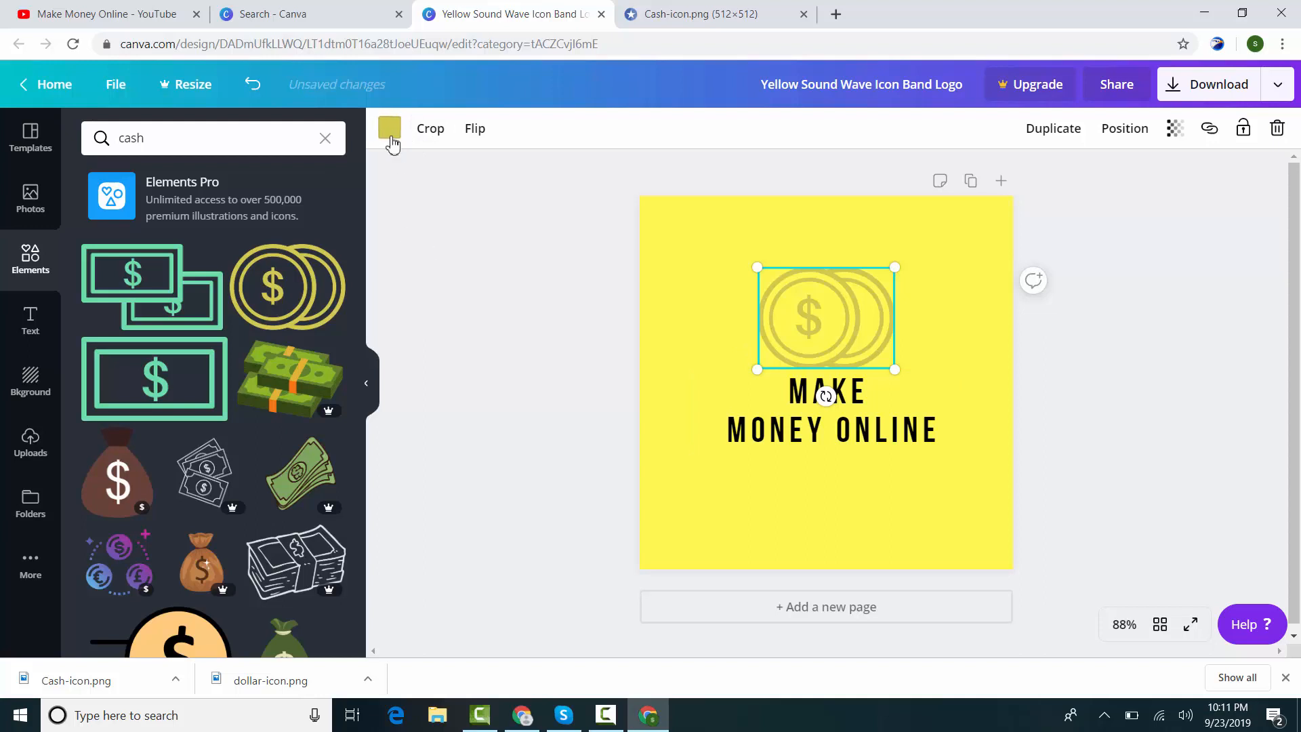
# Step: Try several default colours on the coin icon, including grey, blue, orange, green and red, and settle on black
pyautogui.click(390, 129)
pyautogui.click(116, 277)
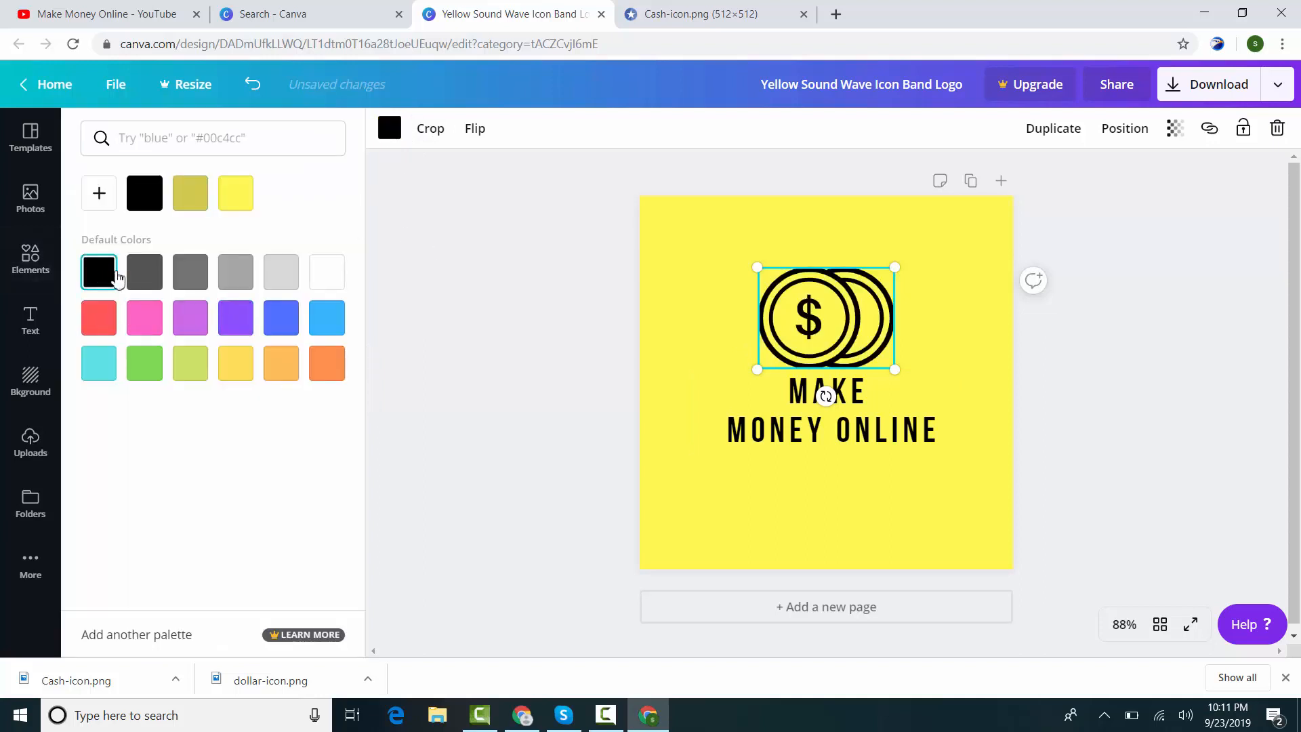
pyautogui.click(147, 285)
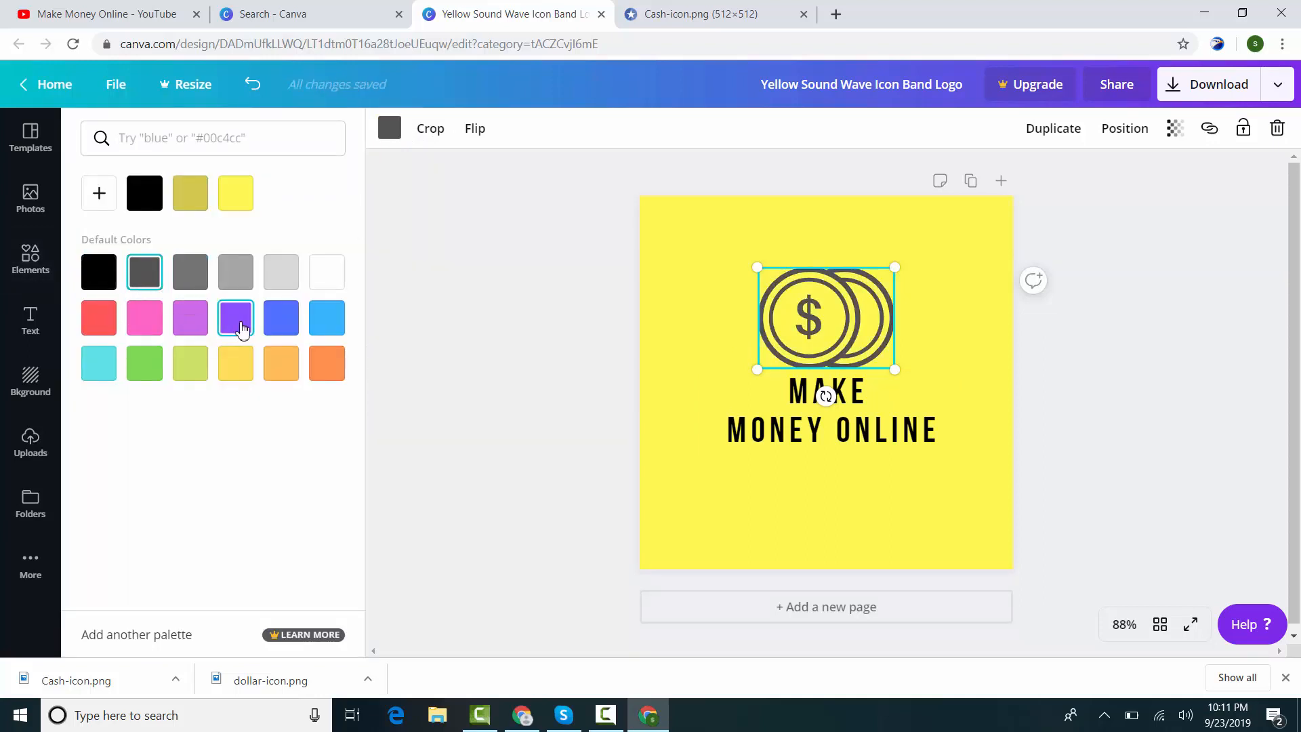
pyautogui.click(289, 328)
pyautogui.click(330, 323)
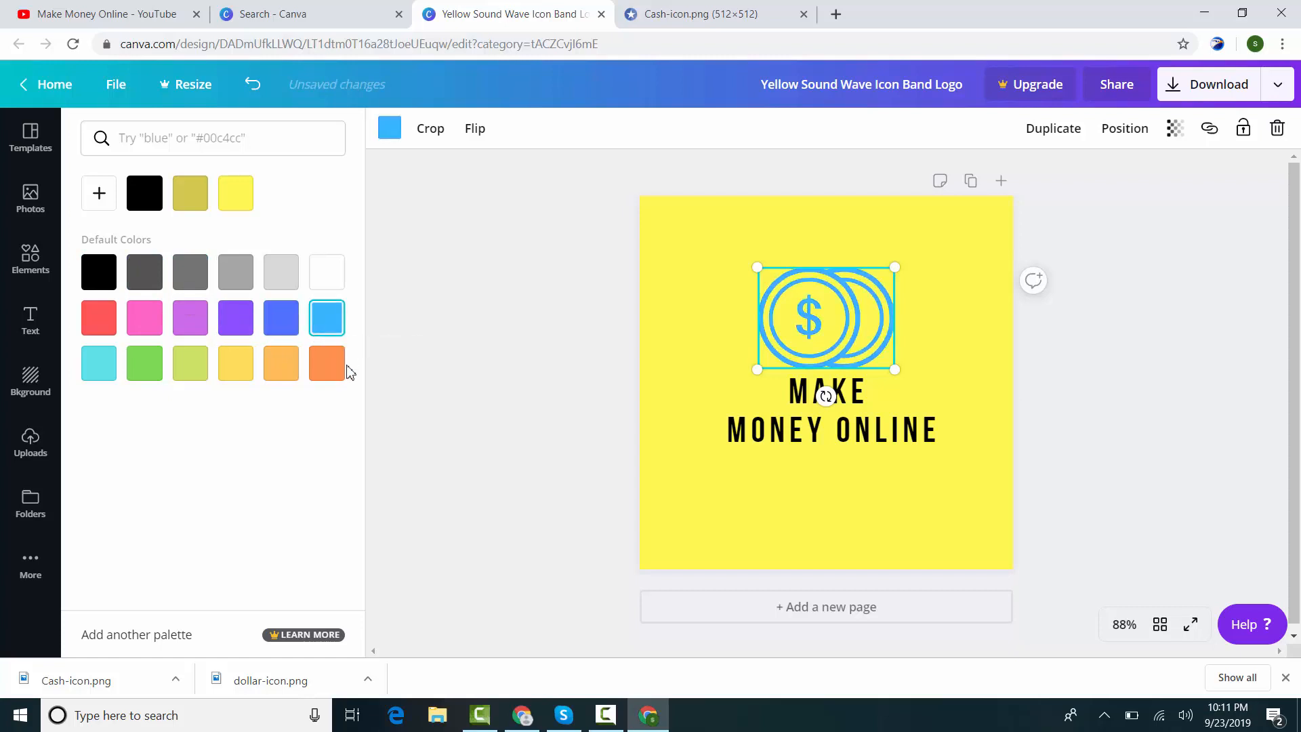
pyautogui.click(335, 381)
pyautogui.click(282, 376)
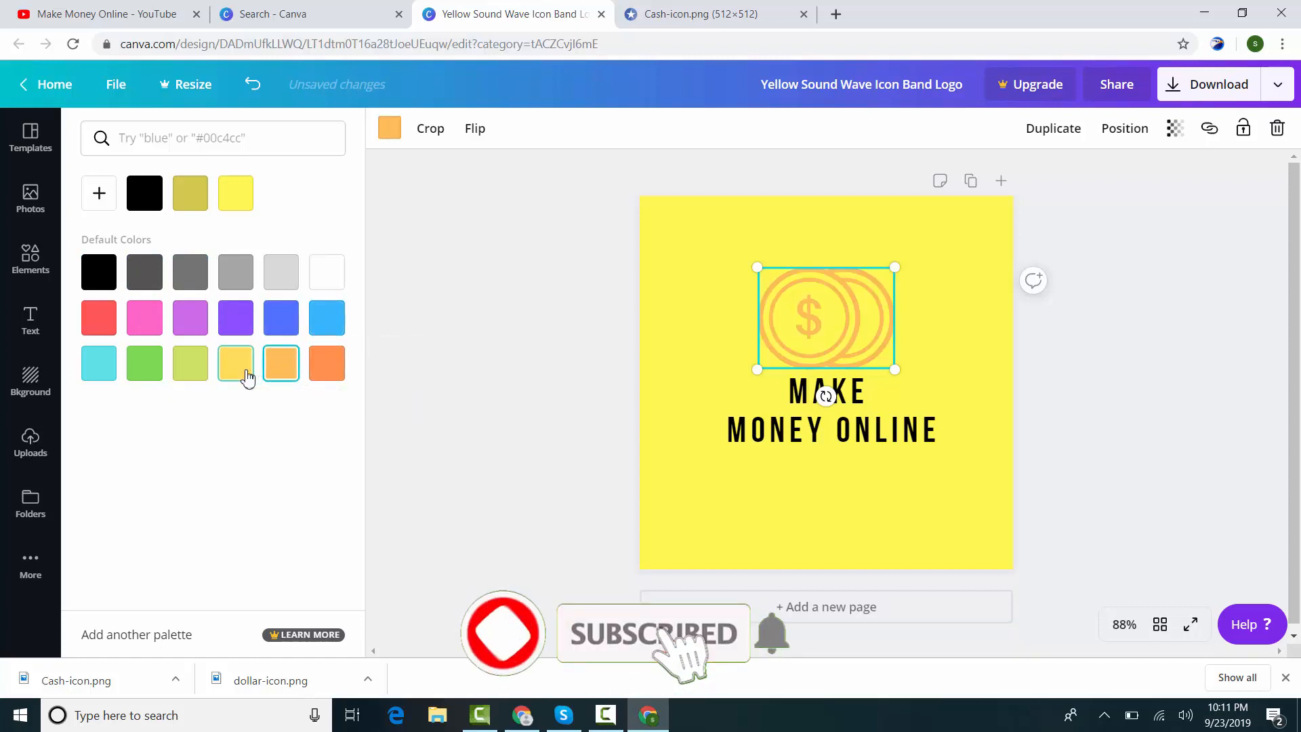
pyautogui.click(244, 372)
pyautogui.click(200, 372)
pyautogui.click(145, 370)
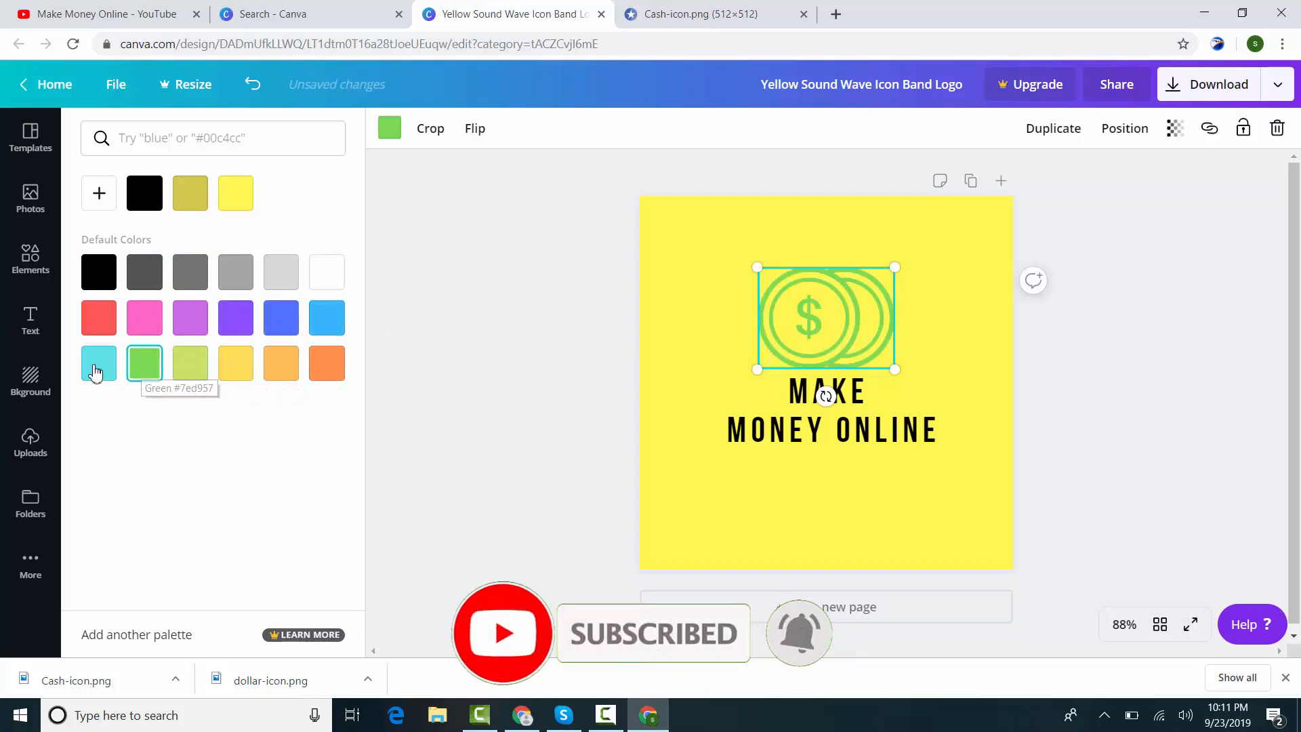
pyautogui.click(93, 372)
pyautogui.click(99, 317)
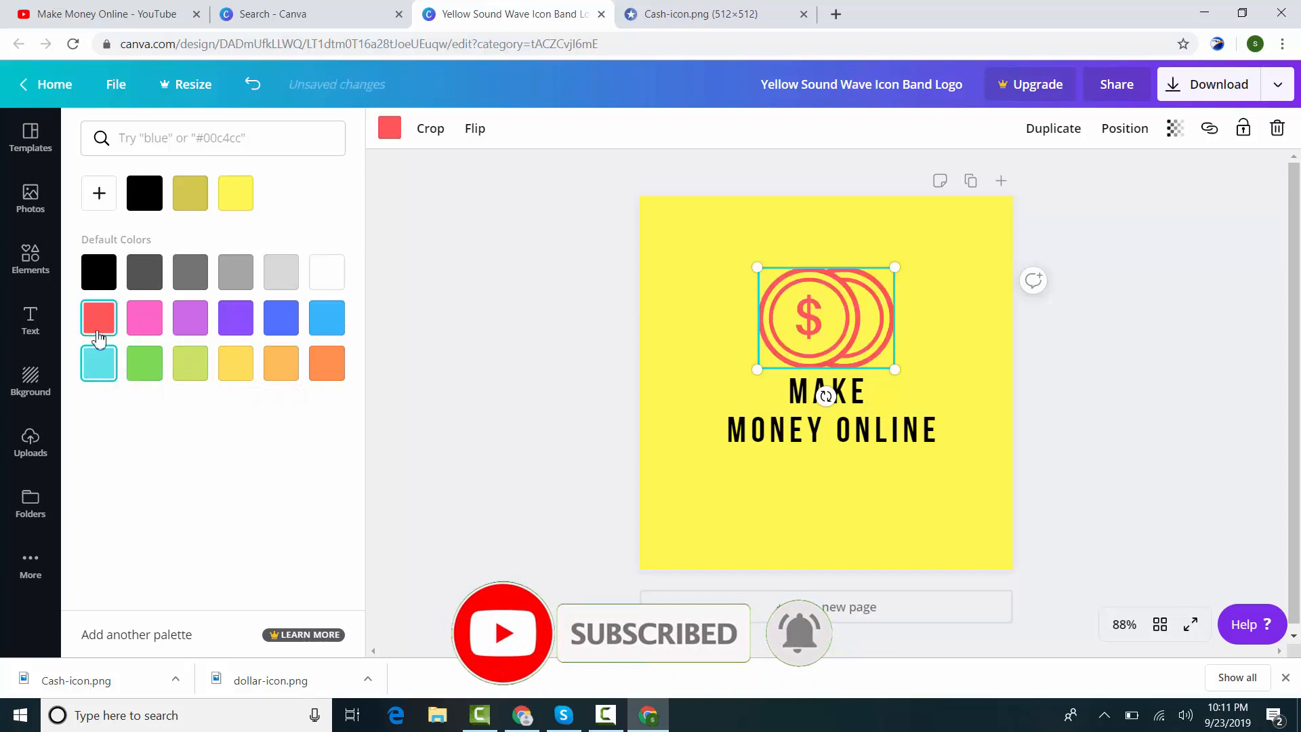
pyautogui.click(103, 274)
pyautogui.click(502, 323)
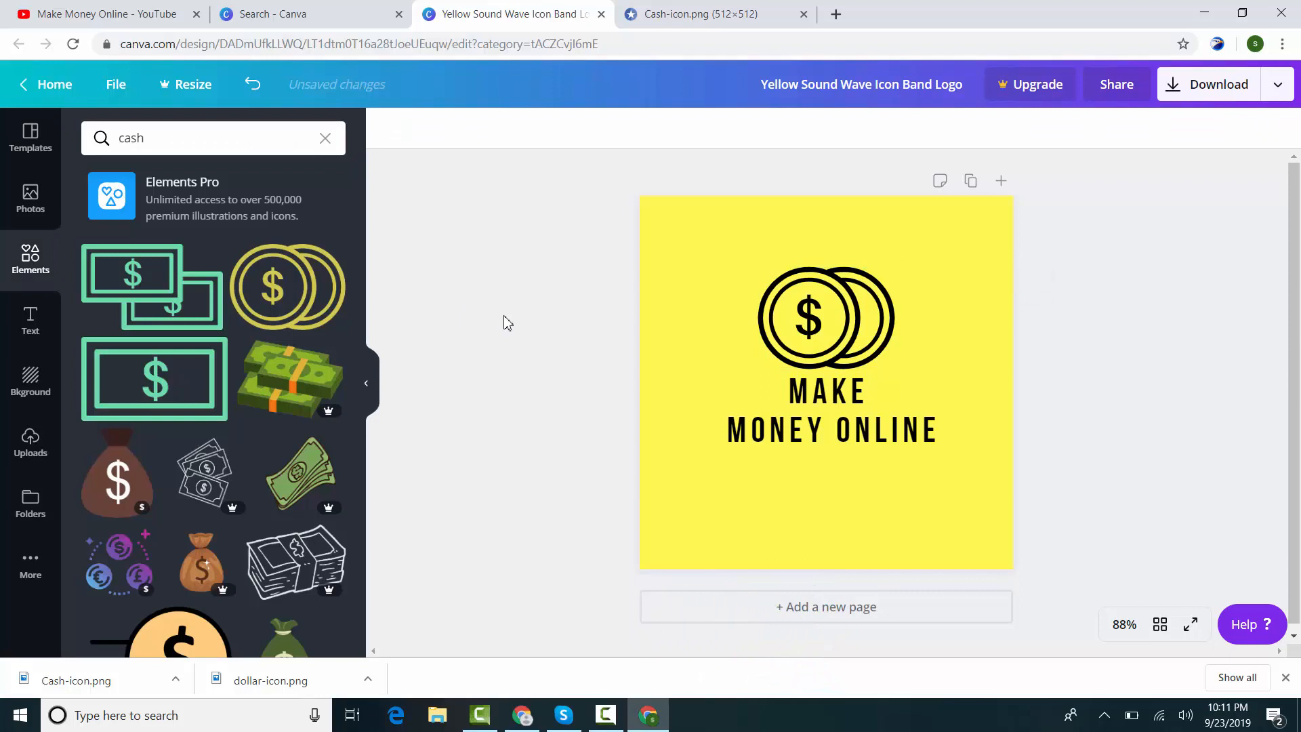
pyautogui.click(825, 315)
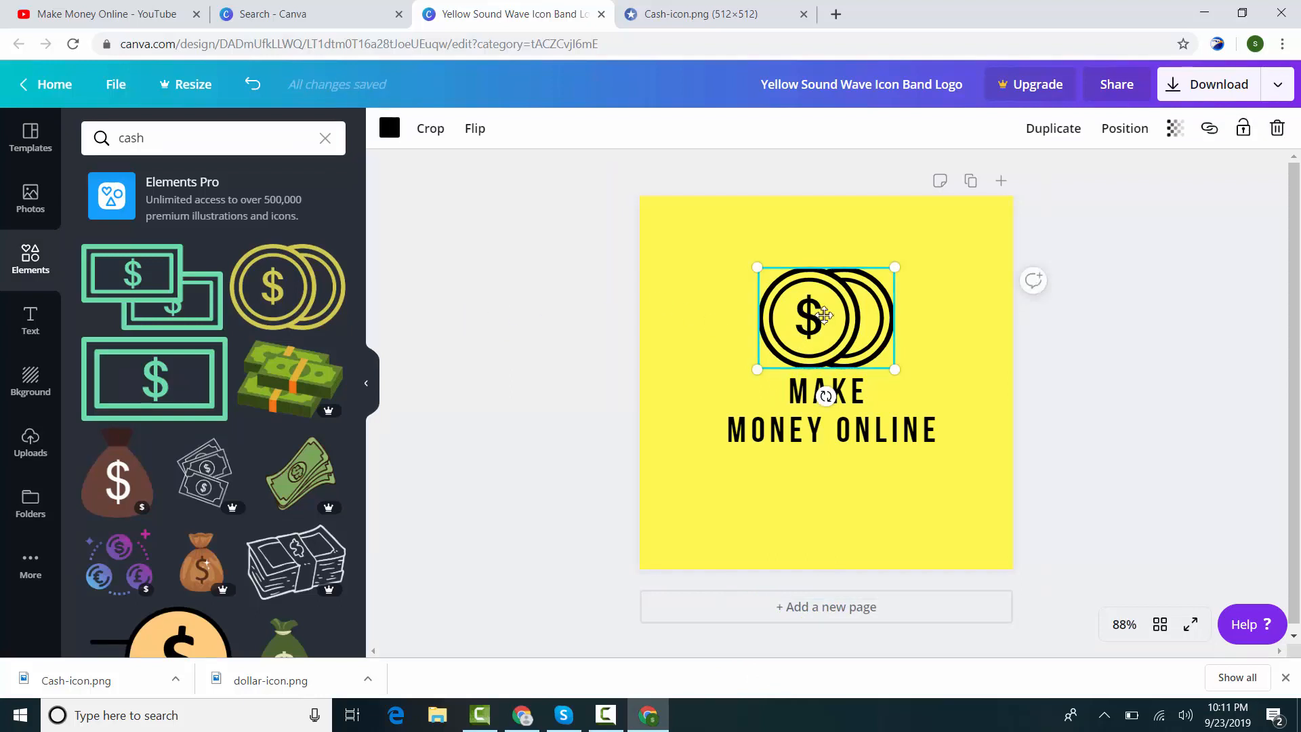
# Step: Download the finished coin logo as a PNG and dismiss the Canva Pro offer
pyautogui.moveTo(821, 319); pyautogui.dragTo(821, 319)
pyautogui.click(1122, 394)
pyautogui.click(1225, 90)
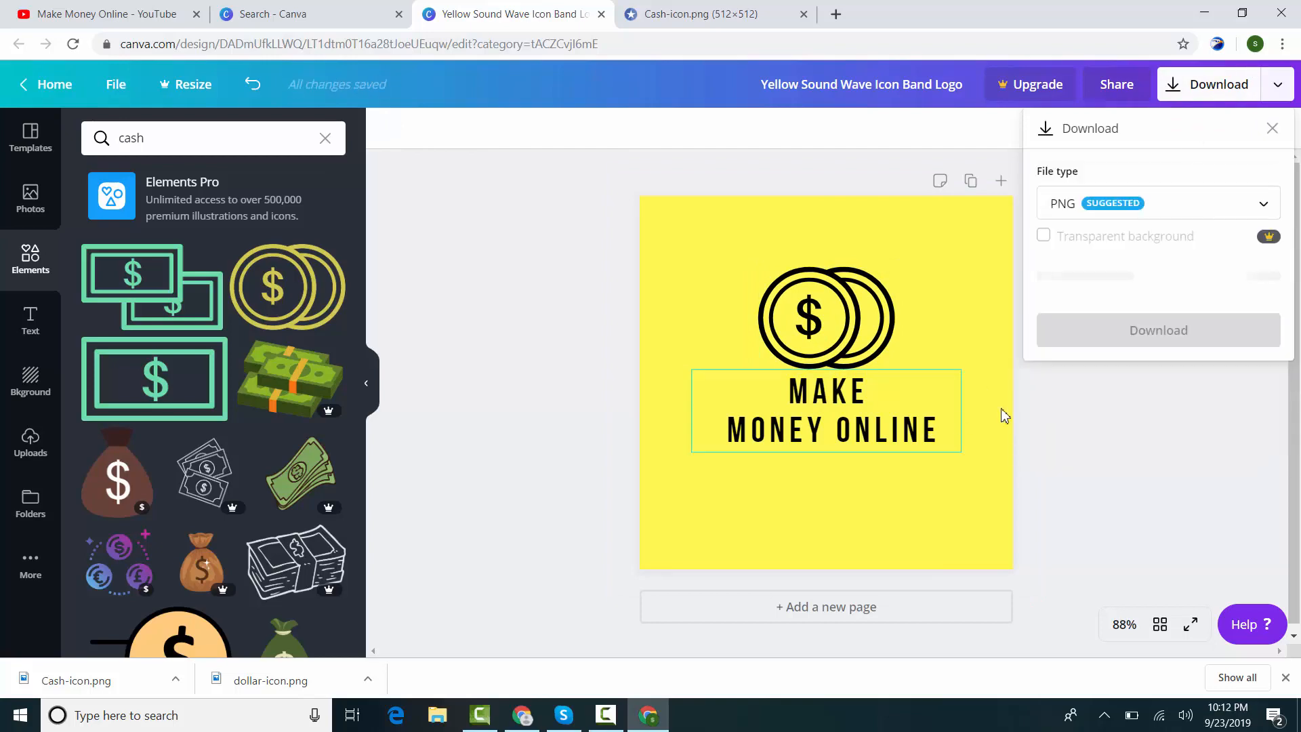
pyautogui.click(1194, 292)
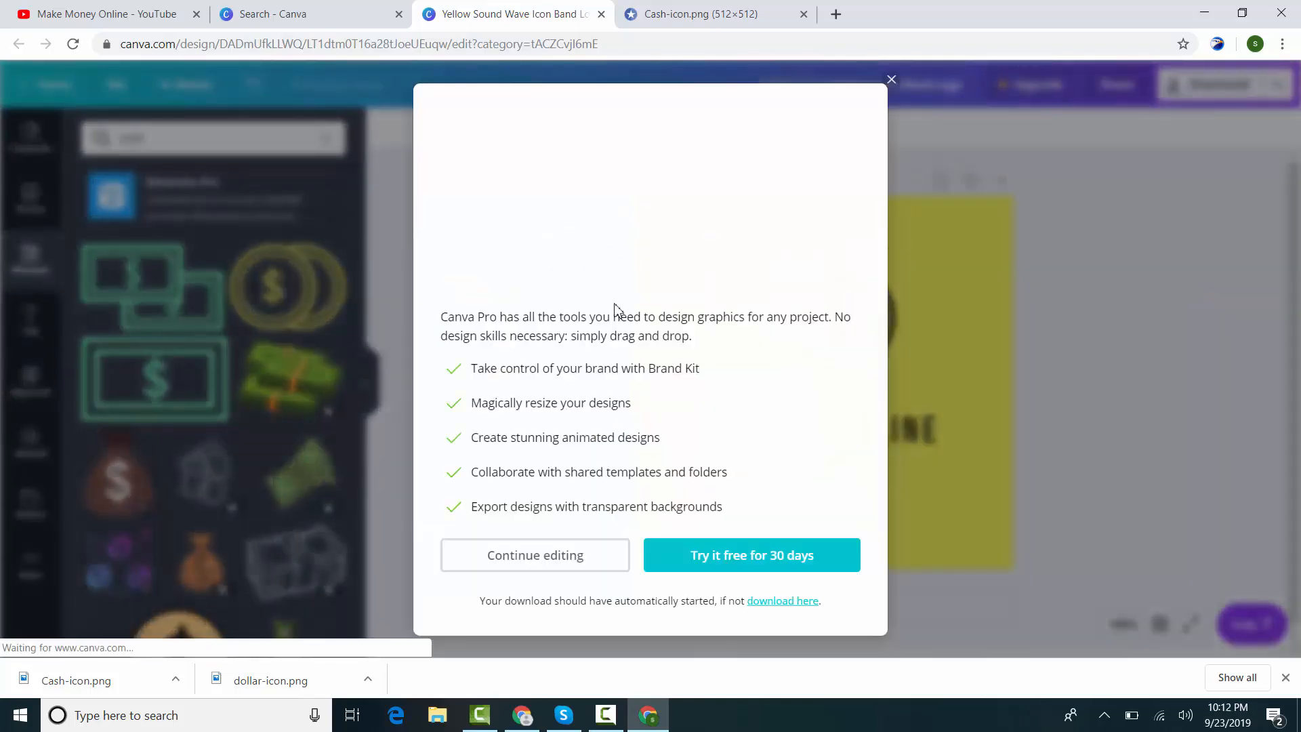
pyautogui.click(890, 81)
# Step: Browse the logo template search results and open the blue Chuckle Circle planet template
pyautogui.click(374, 9)
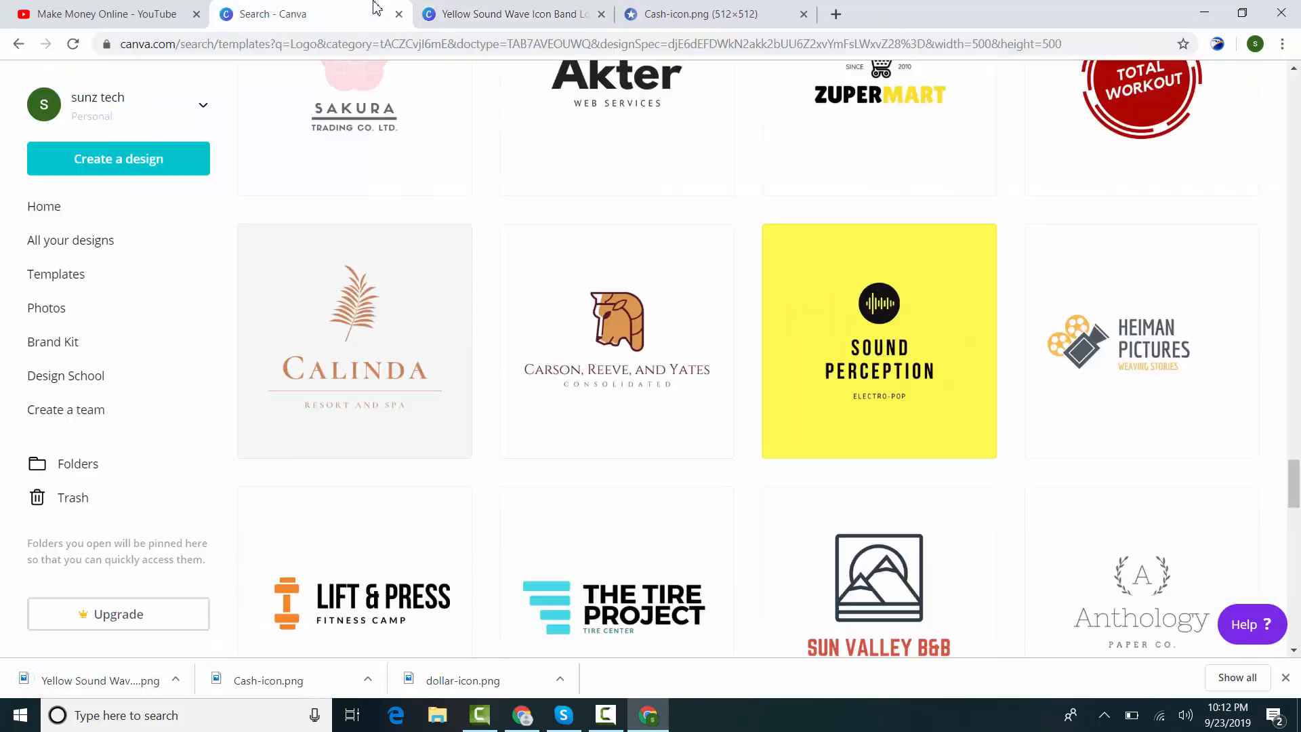
pyautogui.moveTo(1297, 498); pyautogui.dragTo(1297, 731)
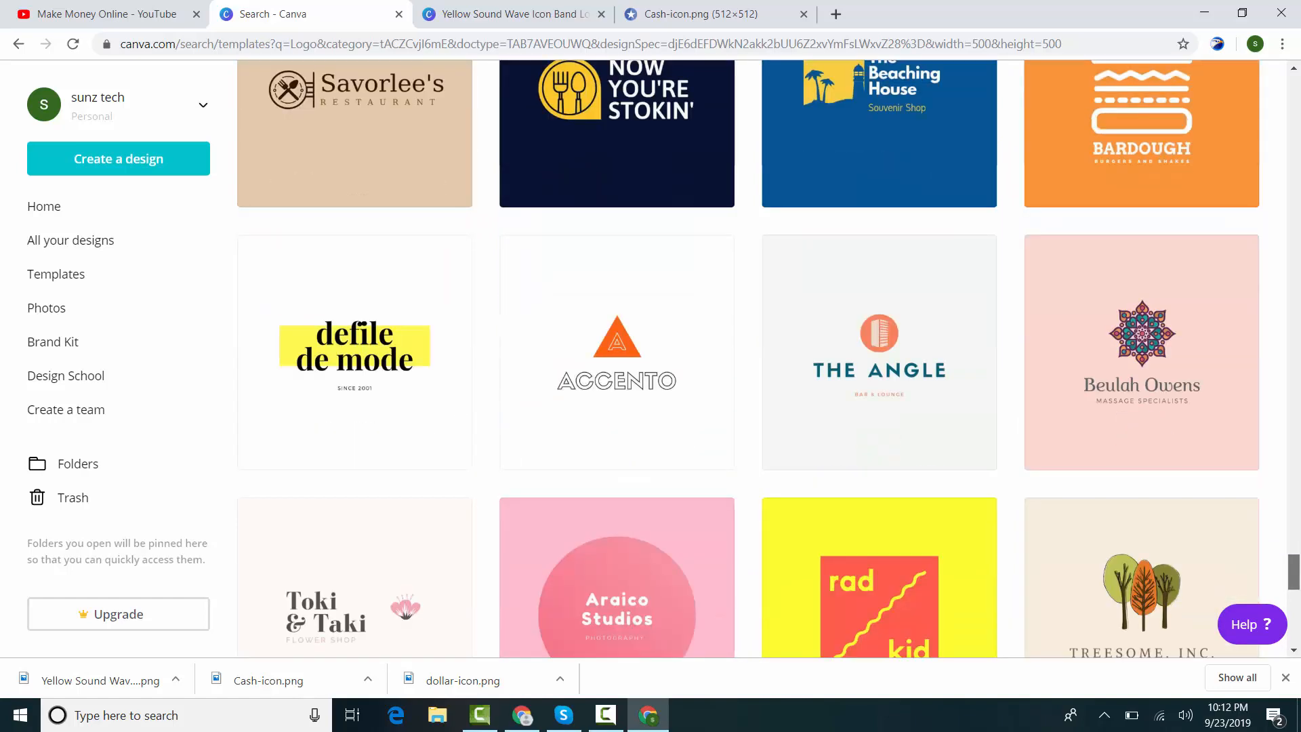
pyautogui.moveTo(1296, 579); pyautogui.dragTo(1300, 705)
pyautogui.scroll(-1, 748, 355)
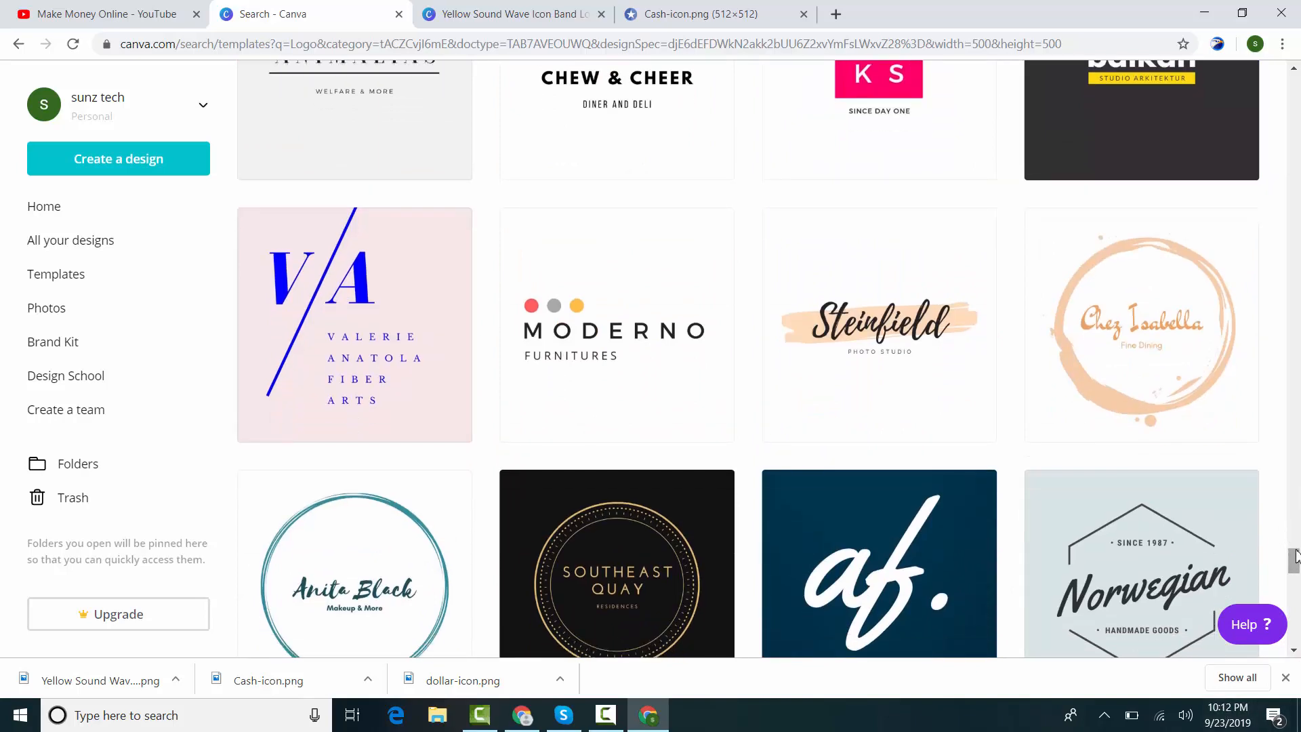
pyautogui.moveTo(1295, 554); pyautogui.dragTo(1298, 603)
pyautogui.scroll(-9, 1298, 607)
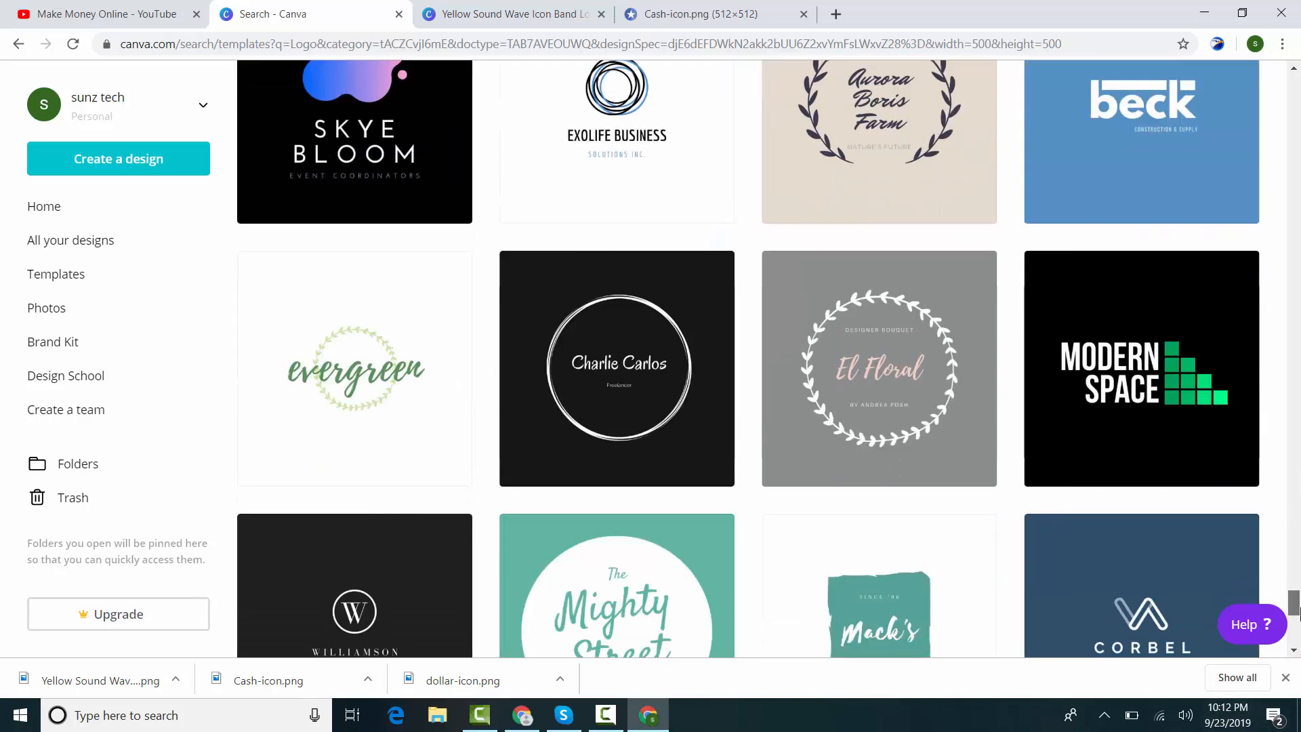
pyautogui.scroll(-3, 1299, 630)
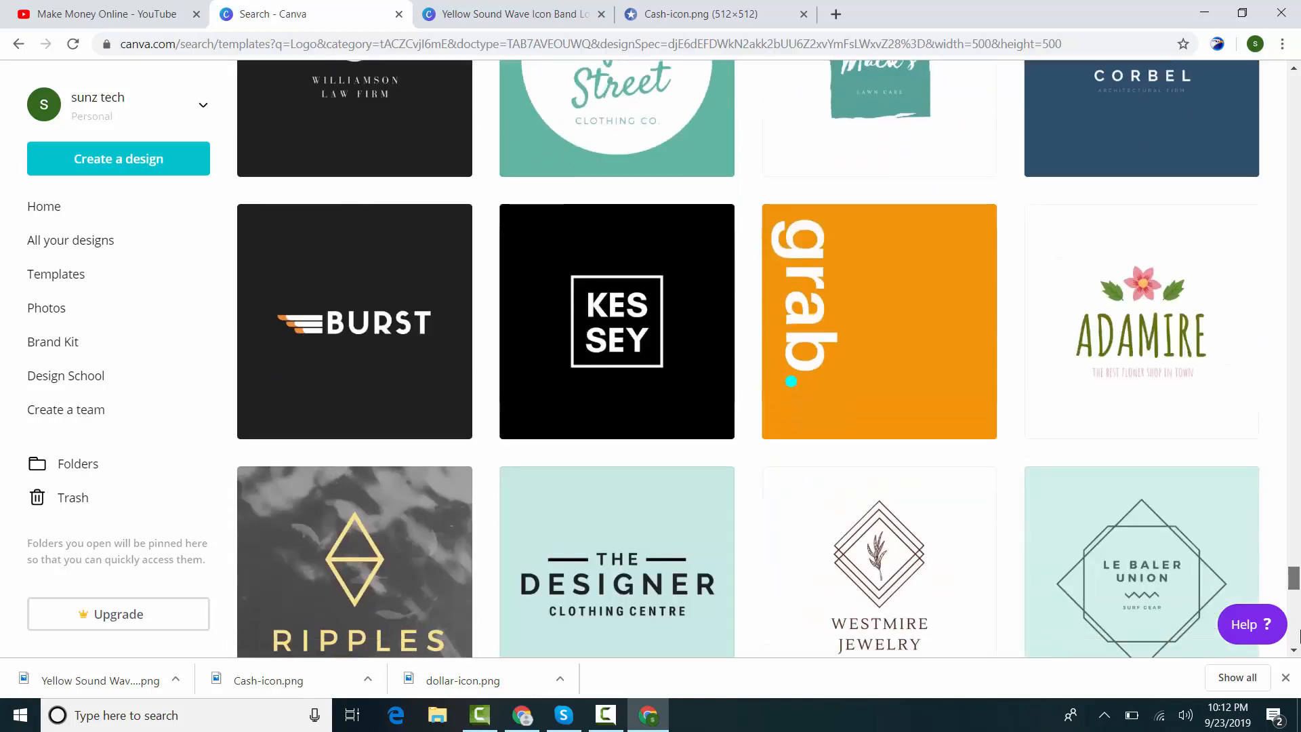
pyautogui.scroll(-10, 1298, 637)
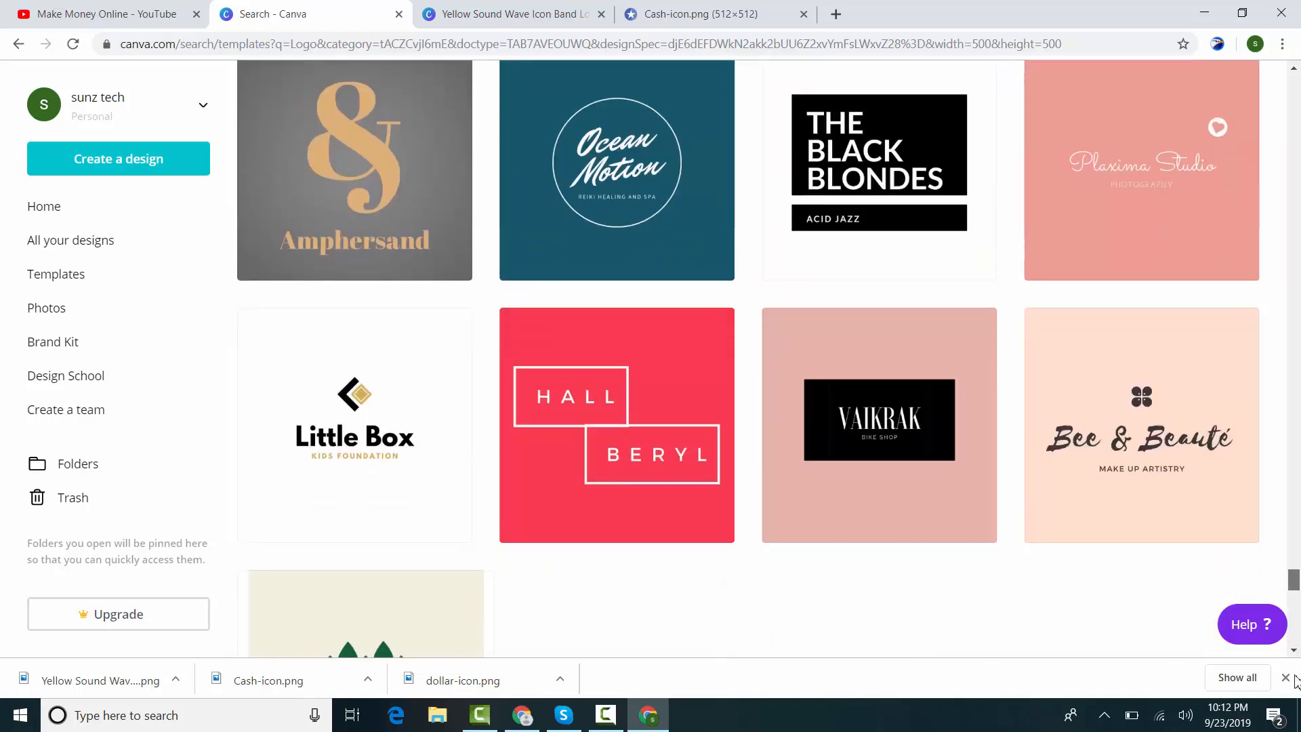
pyautogui.scroll(-20, 1296, 644)
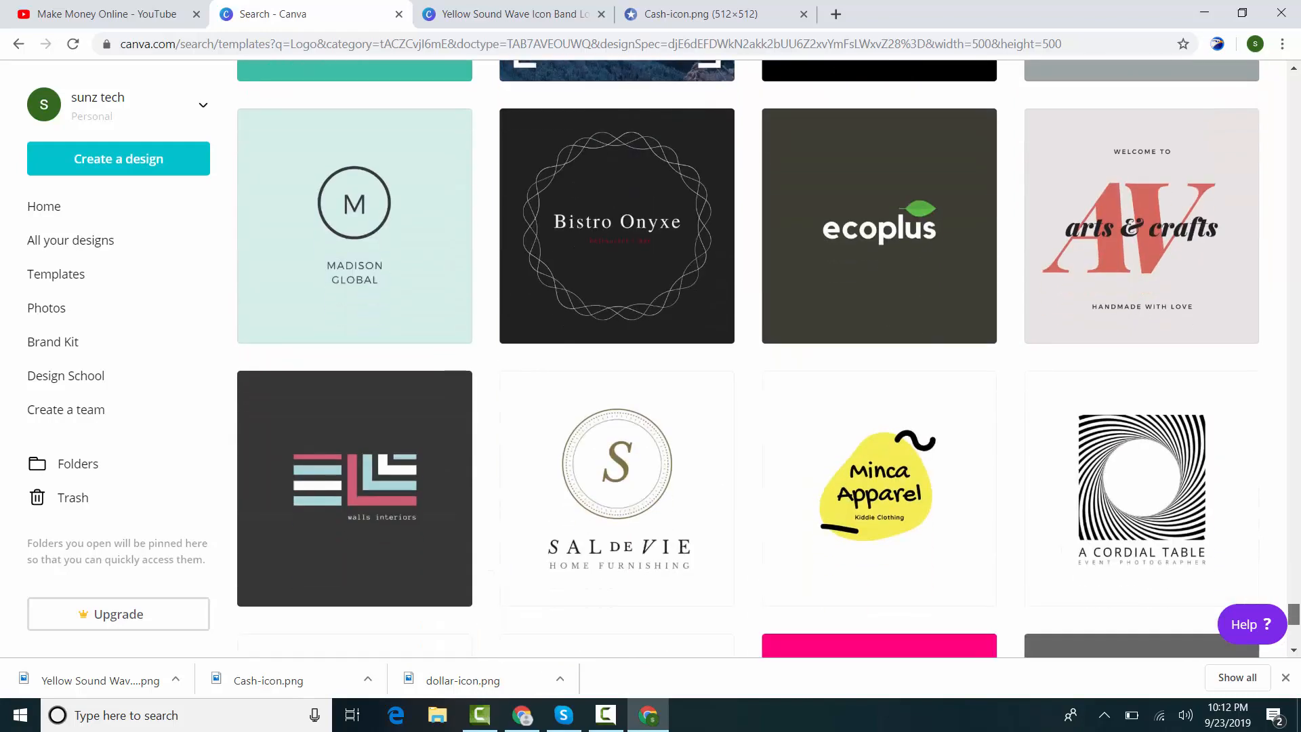
pyautogui.scroll(15, 1260, 593)
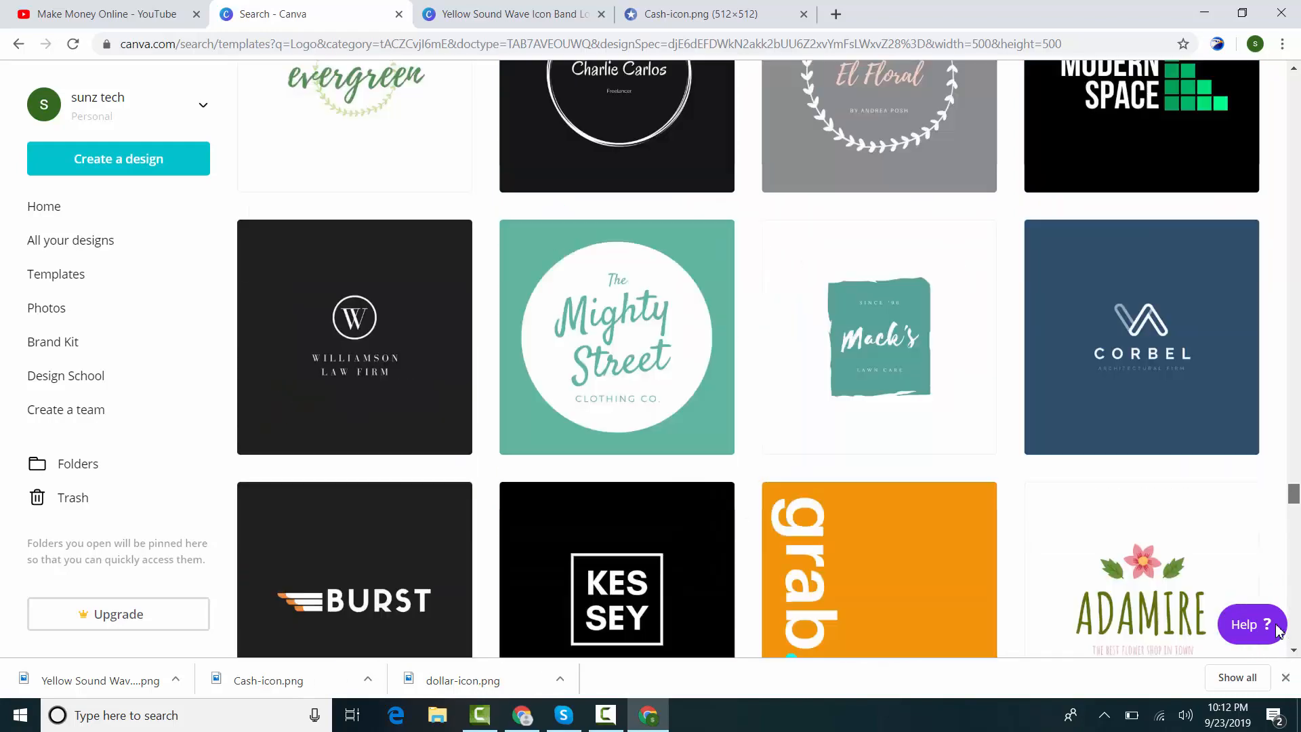
pyautogui.scroll(15, 1240, 563)
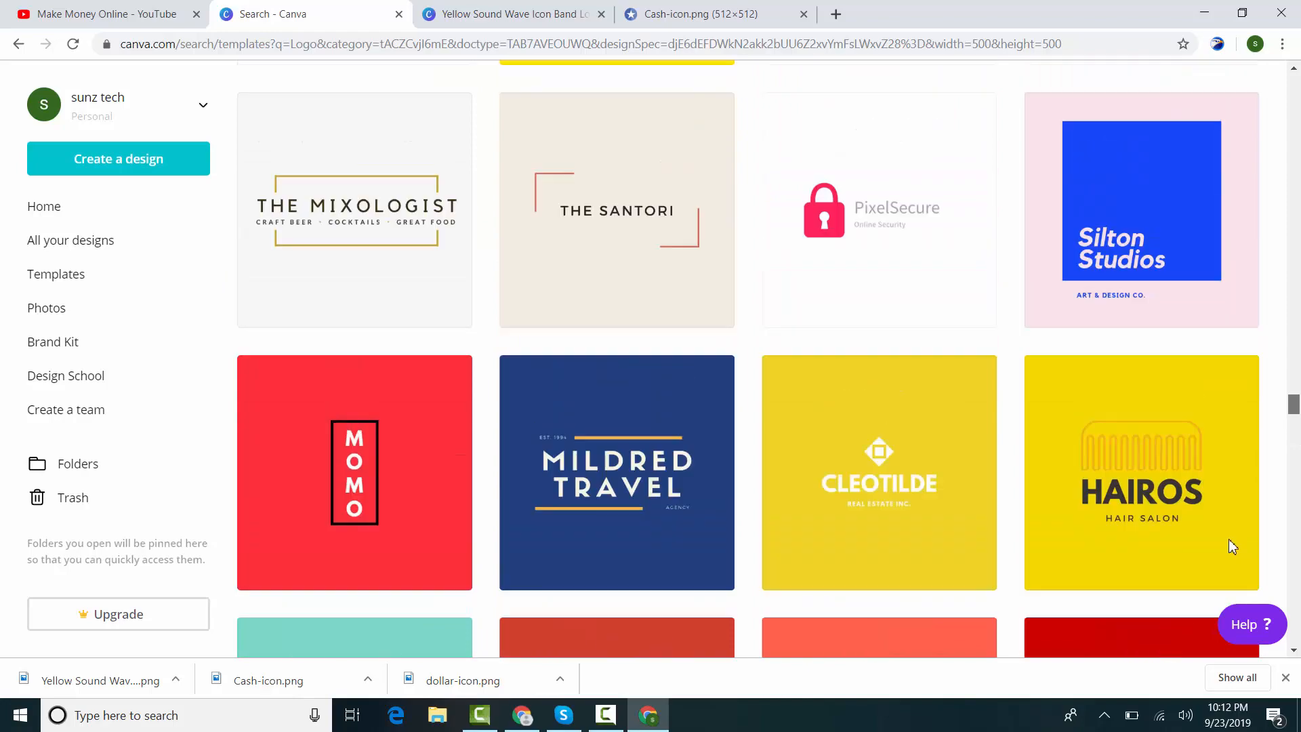
pyautogui.scroll(-10, 1230, 542)
pyautogui.scroll(20, 1220, 522)
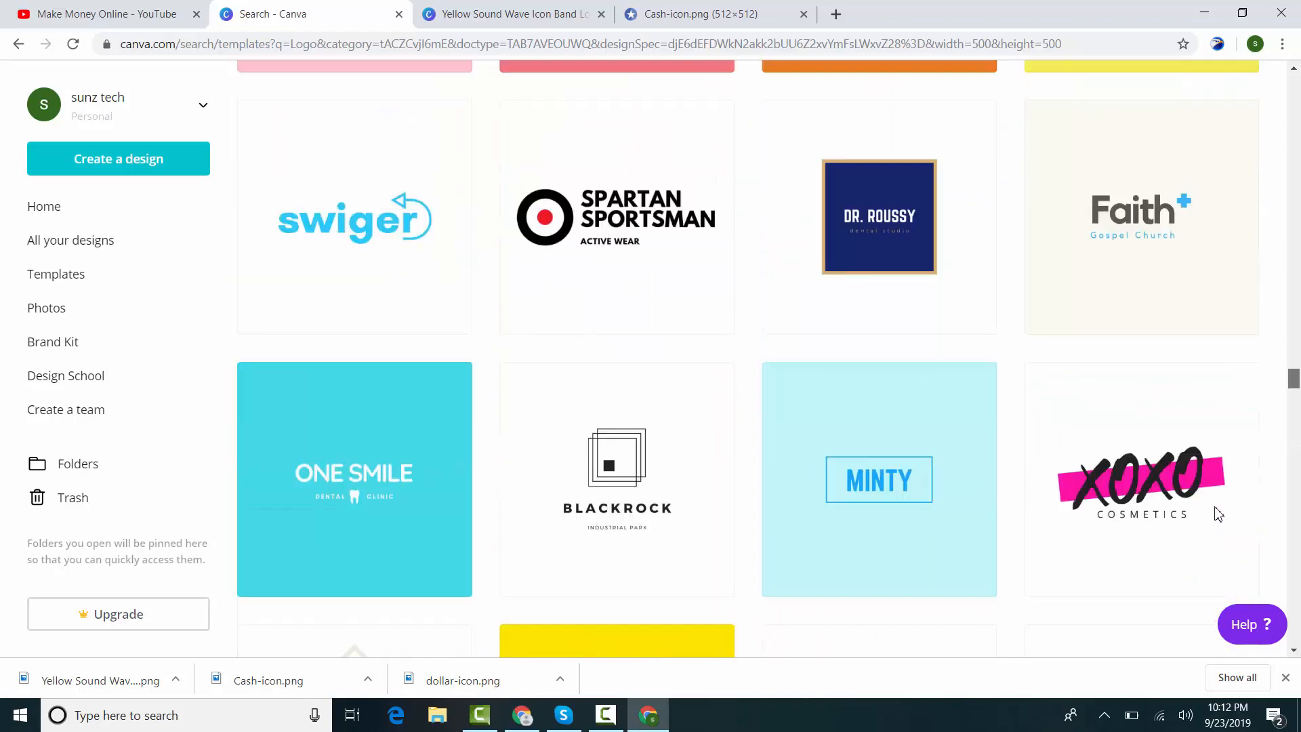
pyautogui.scroll(20, 1209, 505)
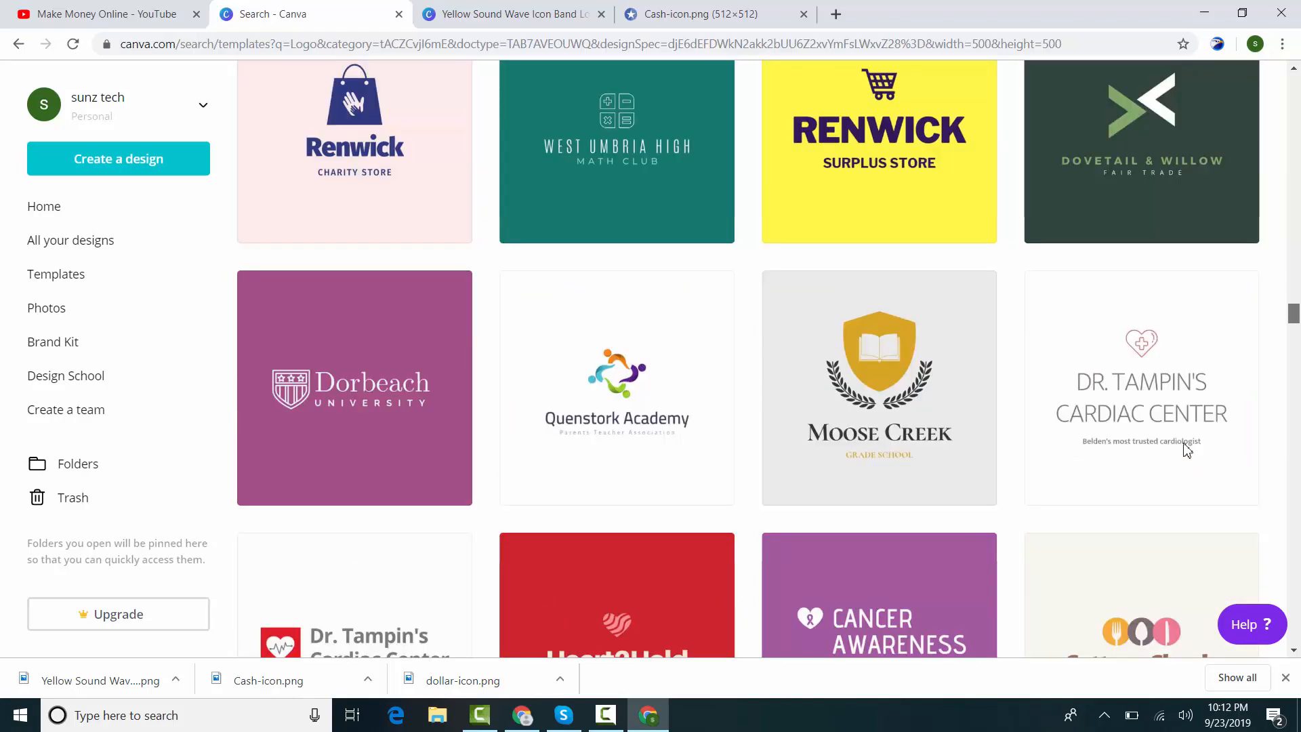
pyautogui.scroll(12, 1177, 425)
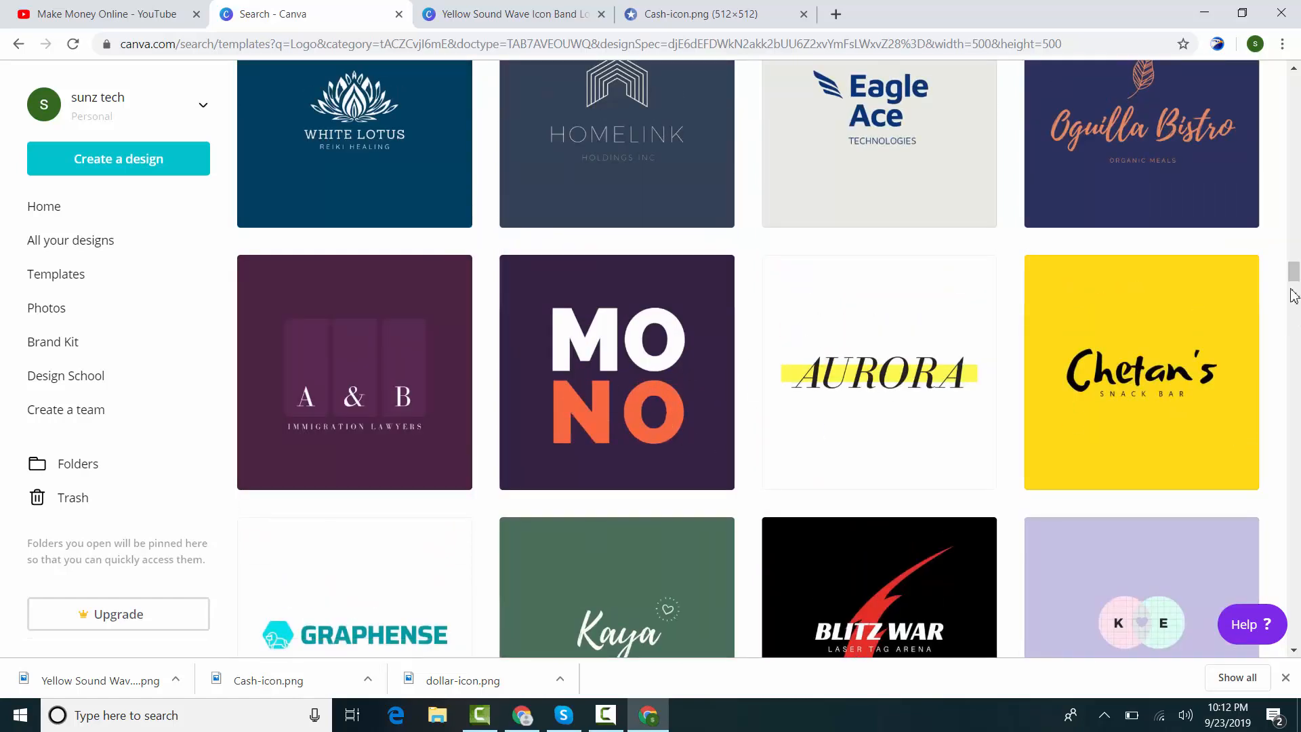
pyautogui.moveTo(1294, 268); pyautogui.dragTo(1242, 134)
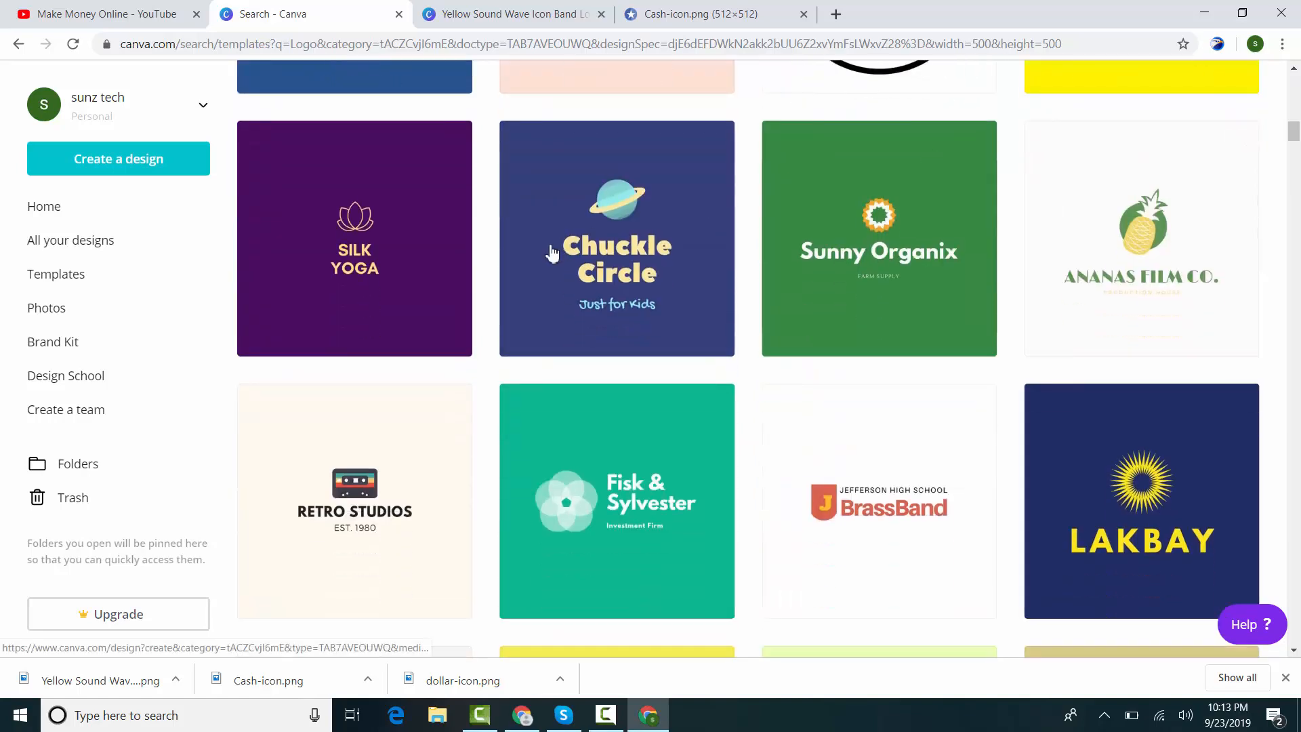
pyautogui.click(662, 239)
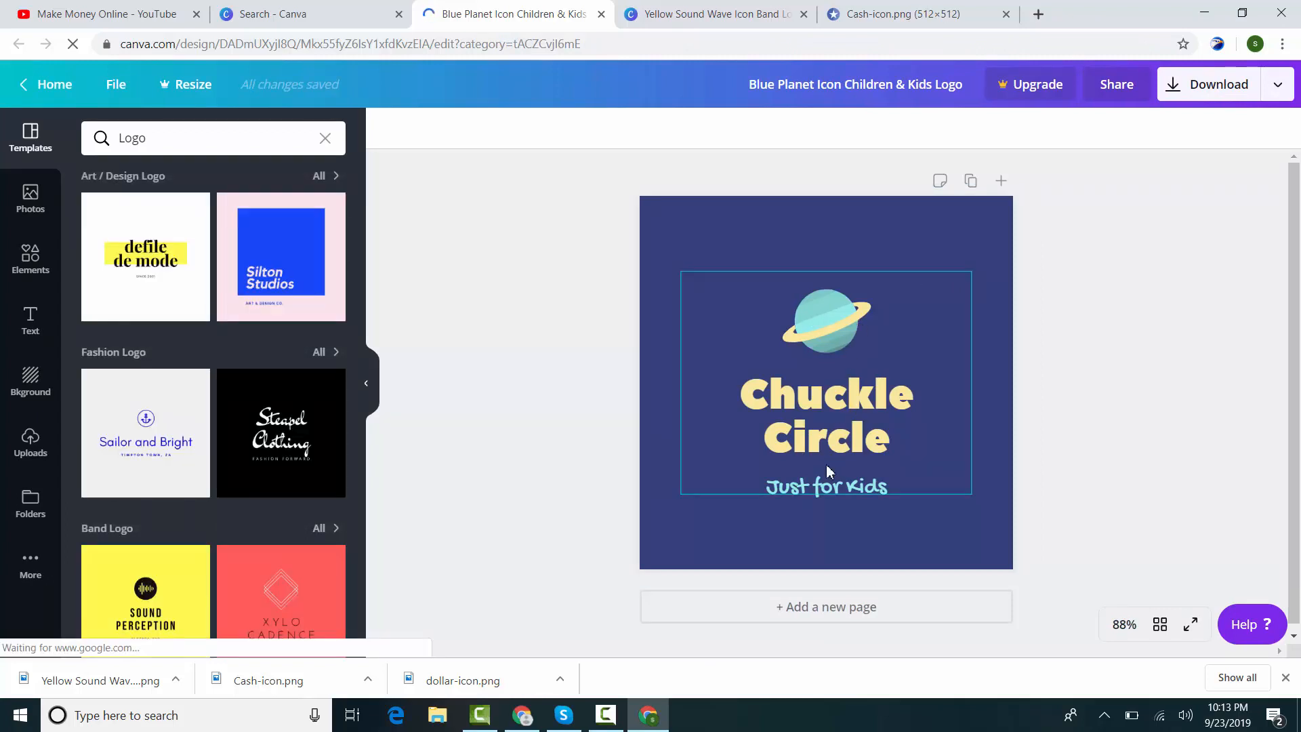
# Step: Replace the Chuckle Circle title with "Make Money Online" and slightly enlarge the logo group to a 43.5 title font size
pyautogui.doubleClick(827, 391)
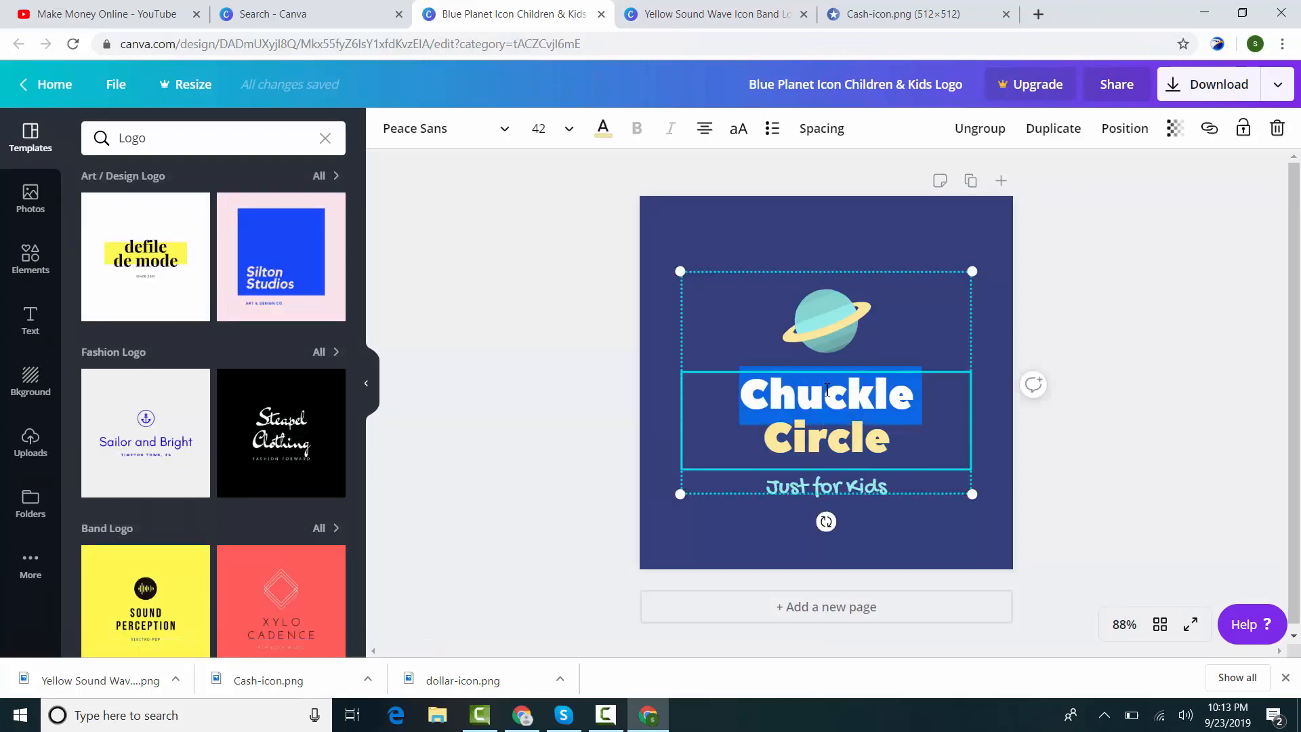
pyautogui.write('Make Mony')
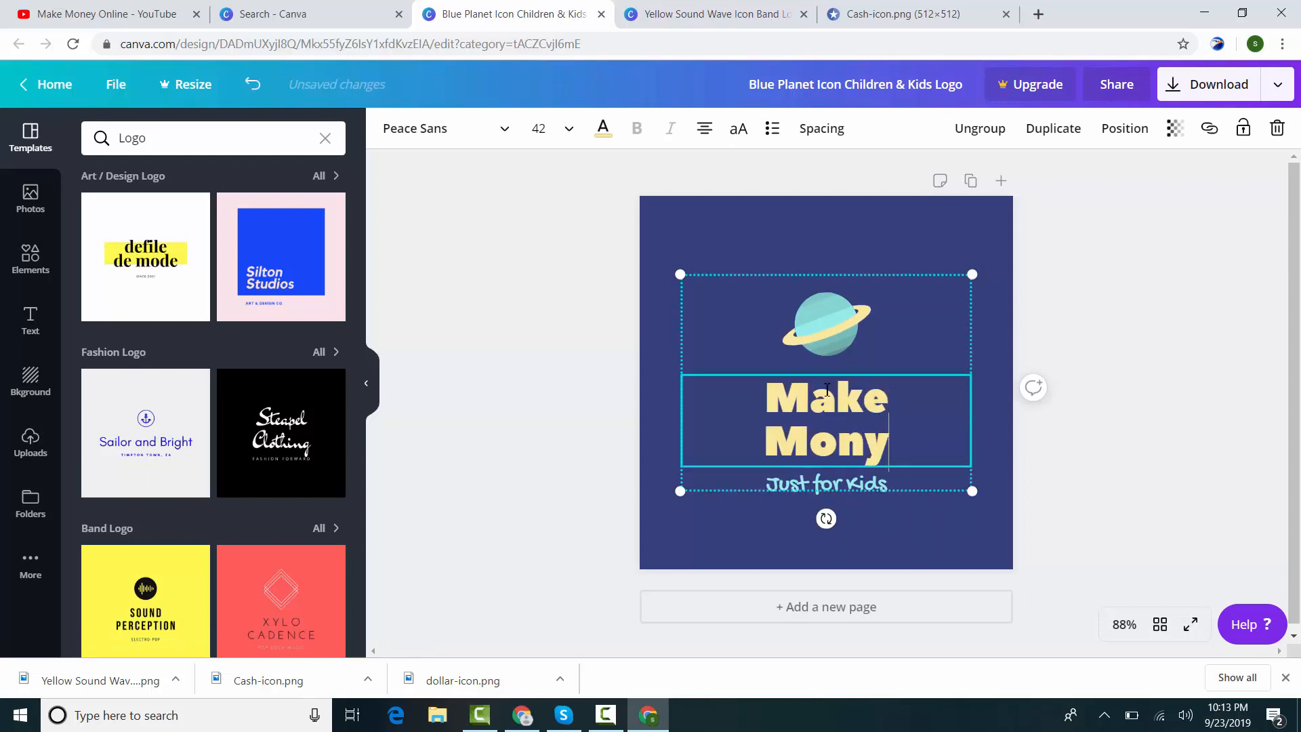
pyautogui.press('BackSpace')
pyautogui.write('ey Online')
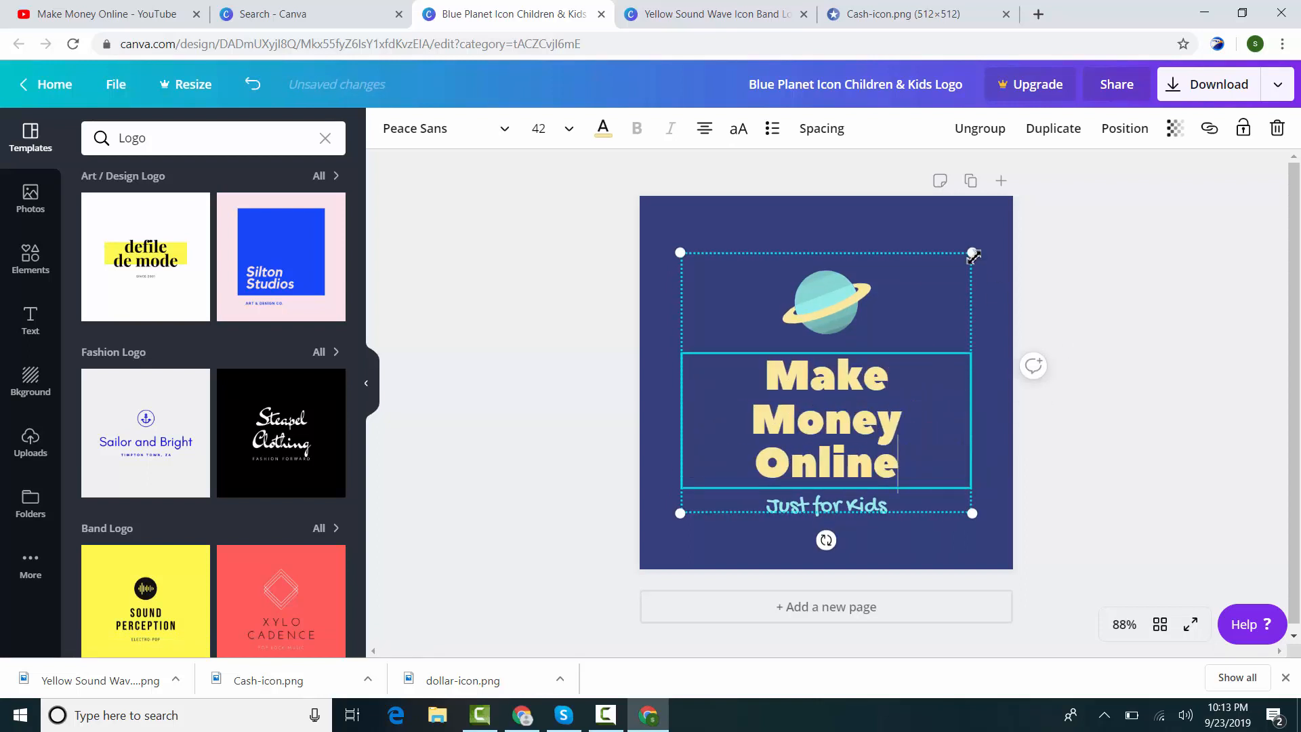
pyautogui.moveTo(983, 257)
pyautogui.mouseDown()
pyautogui.moveTo(1012, 253)
pyautogui.moveTo(986, 245)
pyautogui.mouseUp()
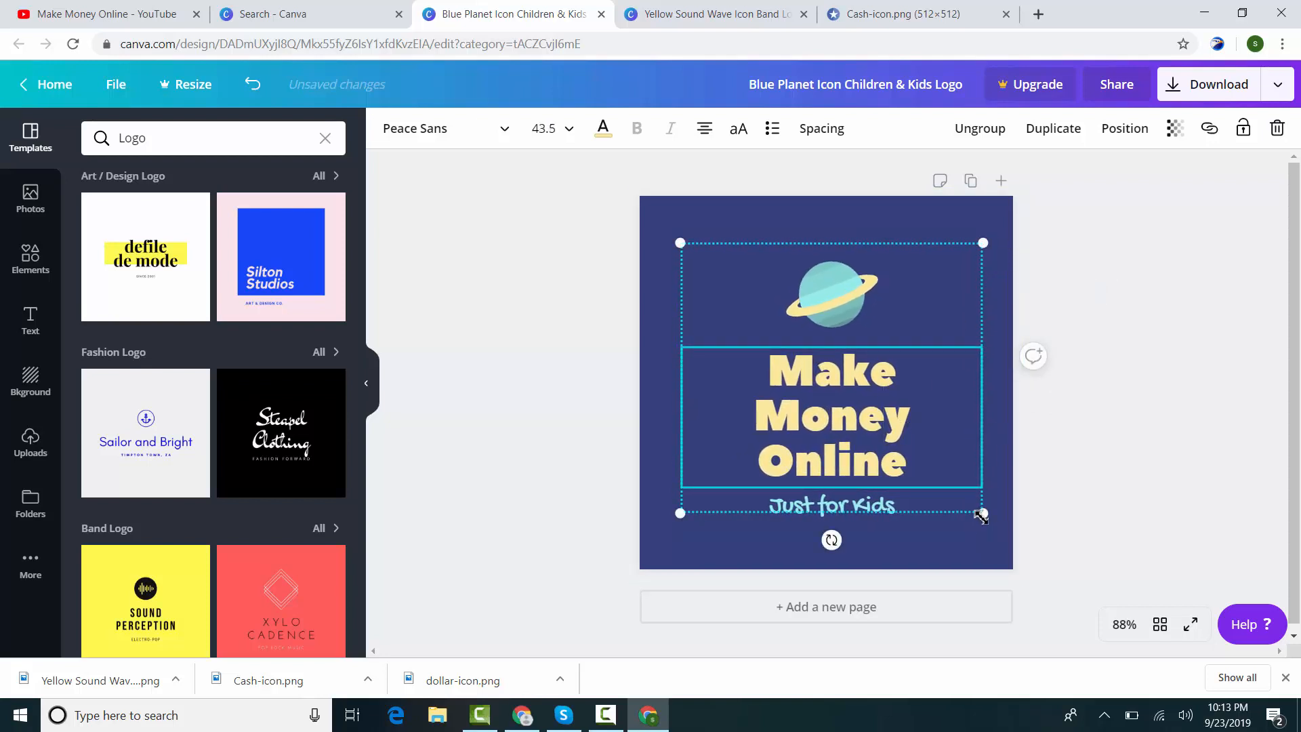
# Step: Delete the "Just for Kids" tagline and the planet graphic
pyautogui.click(867, 500)
pyautogui.press('Delete')
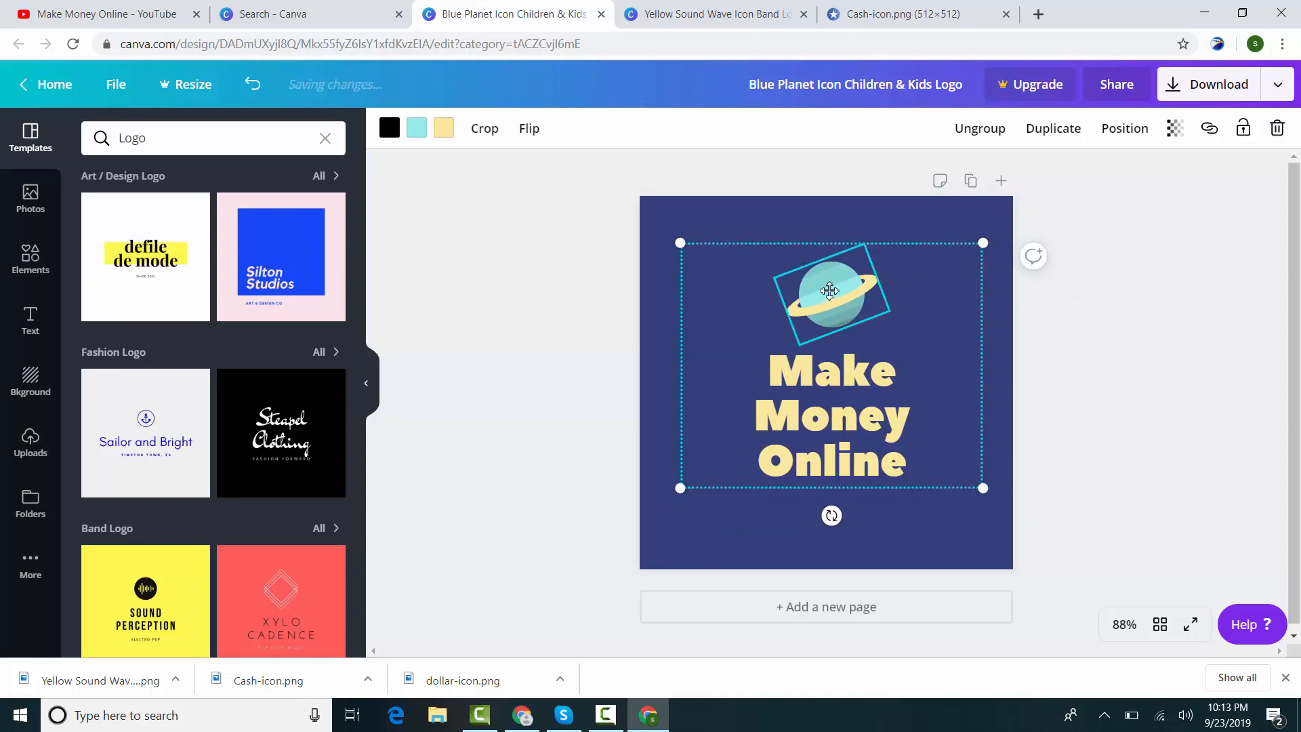
pyautogui.press('Delete')
# Step: Add the uploaded round yellow banknote icon, shrunk and centred above the title
pyautogui.click(32, 442)
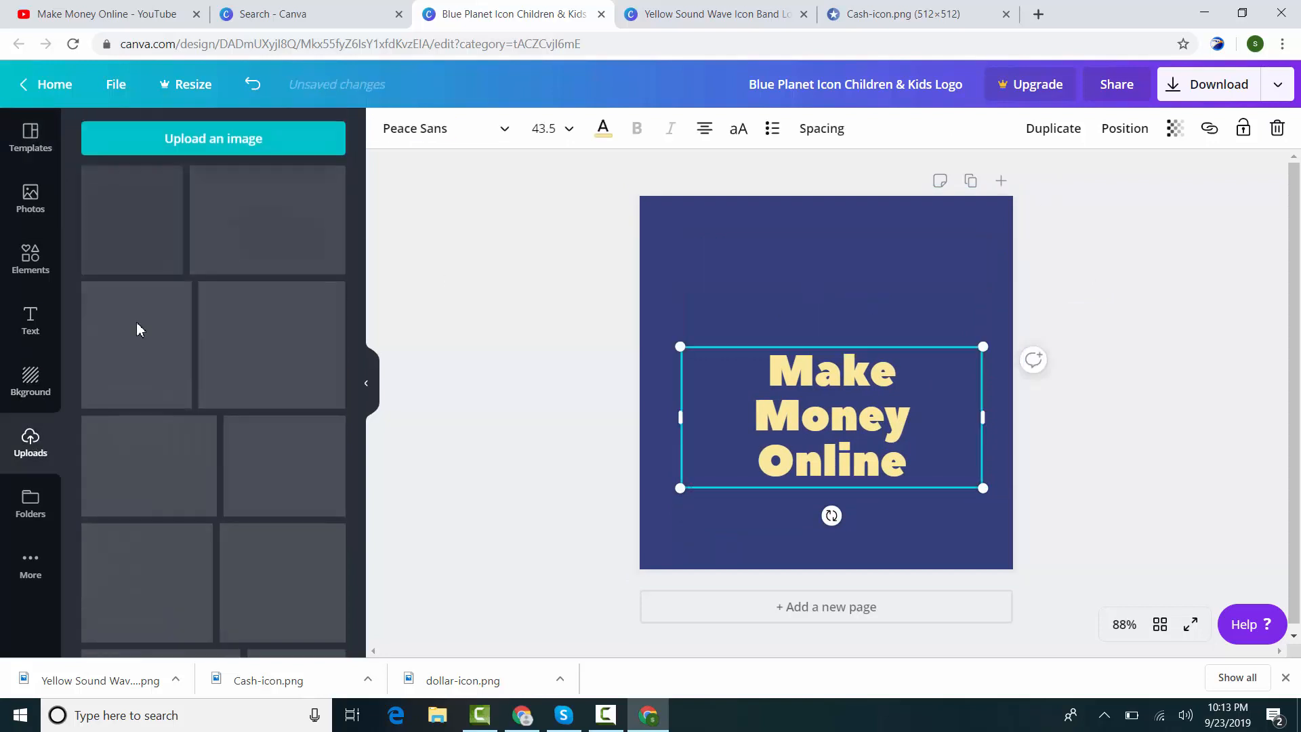
pyautogui.click(232, 254)
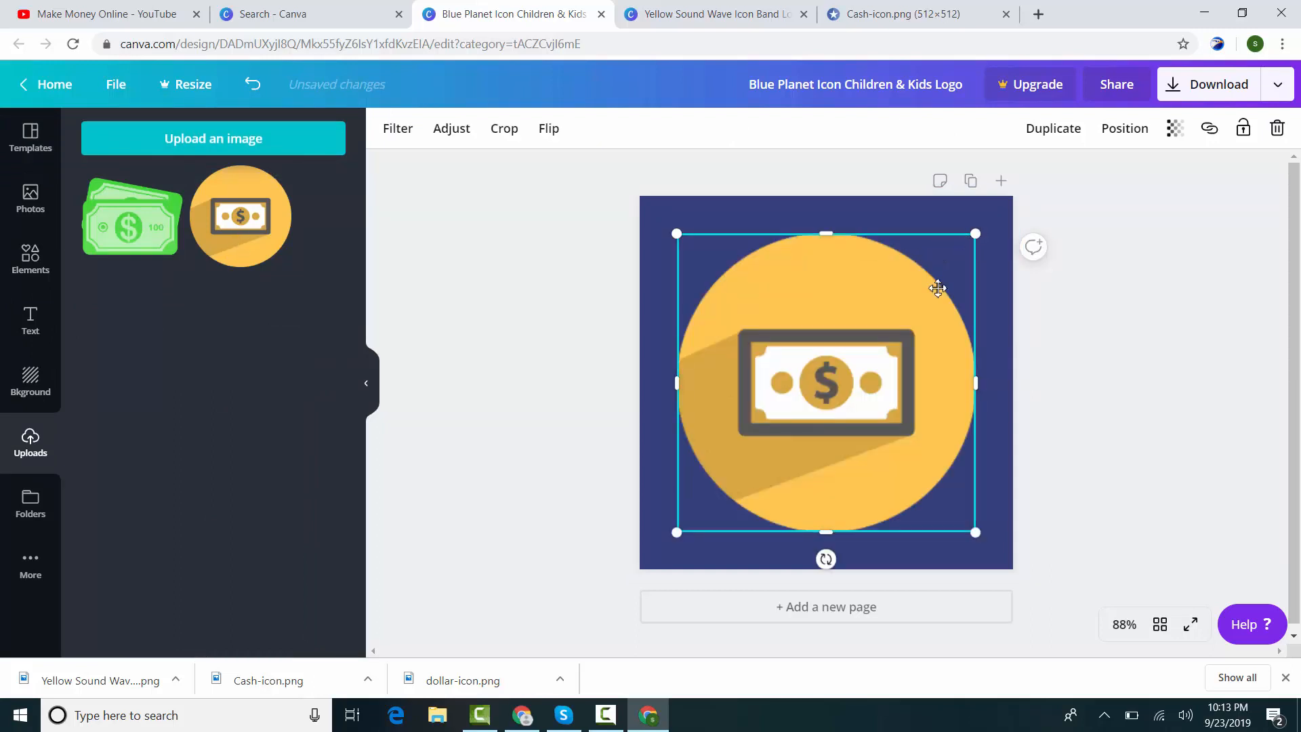
pyautogui.moveTo(976, 233); pyautogui.dragTo(804, 398)
pyautogui.moveTo(746, 447); pyautogui.dragTo(835, 275)
pyautogui.click(1023, 347)
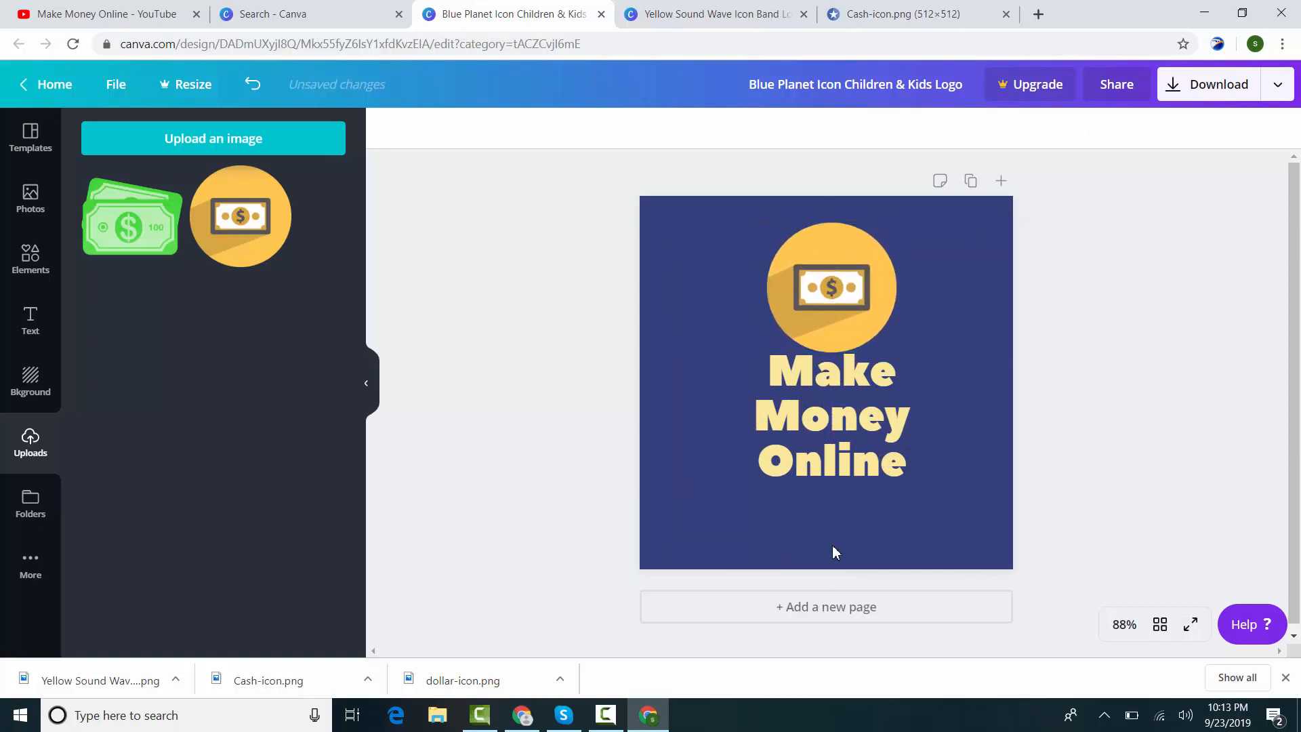
# Step: Nudge the round banknote icon slightly upward, away from the title
pyautogui.click(837, 306)
pyautogui.press('Up')
pyautogui.press('Up')
pyautogui.press('Up')
pyautogui.press('Up')
pyautogui.press('Up')
pyautogui.press('Up')
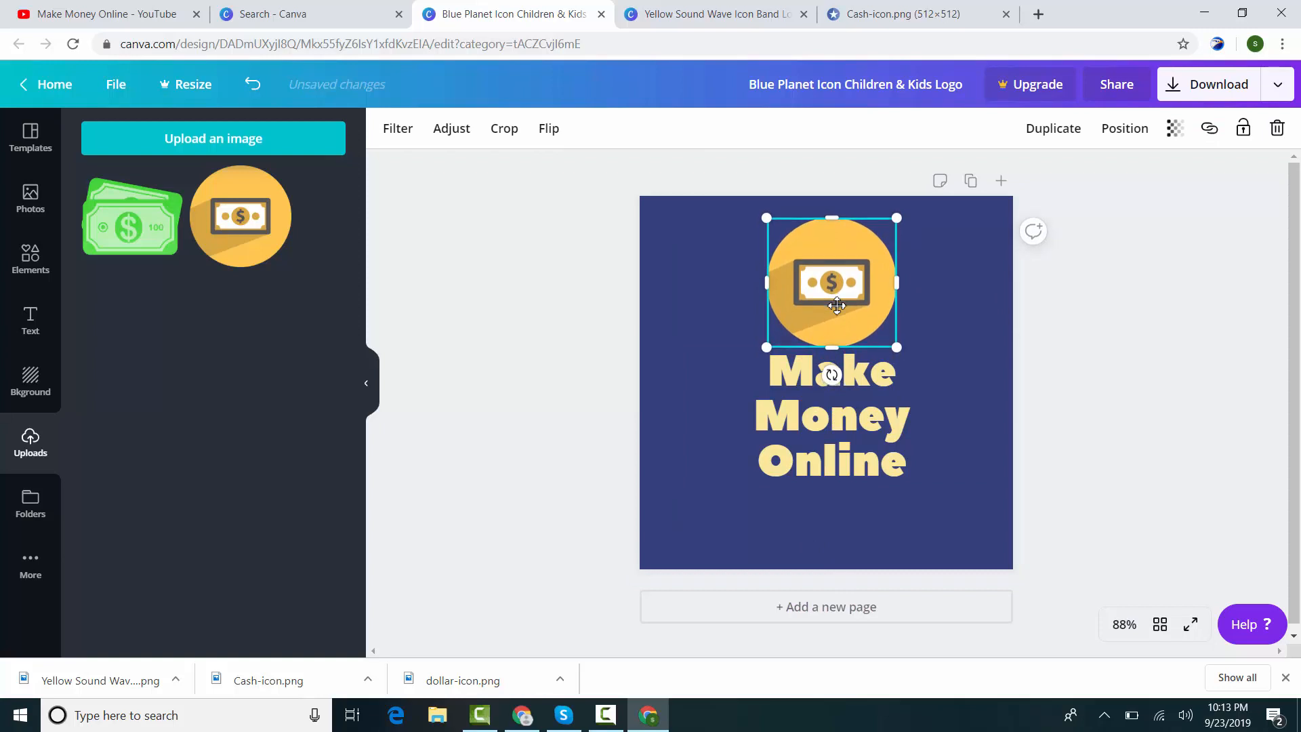
# Step: Widen the title's text box so "Money Online" fits on one line, and recentre it beneath the icon
pyautogui.click(857, 413)
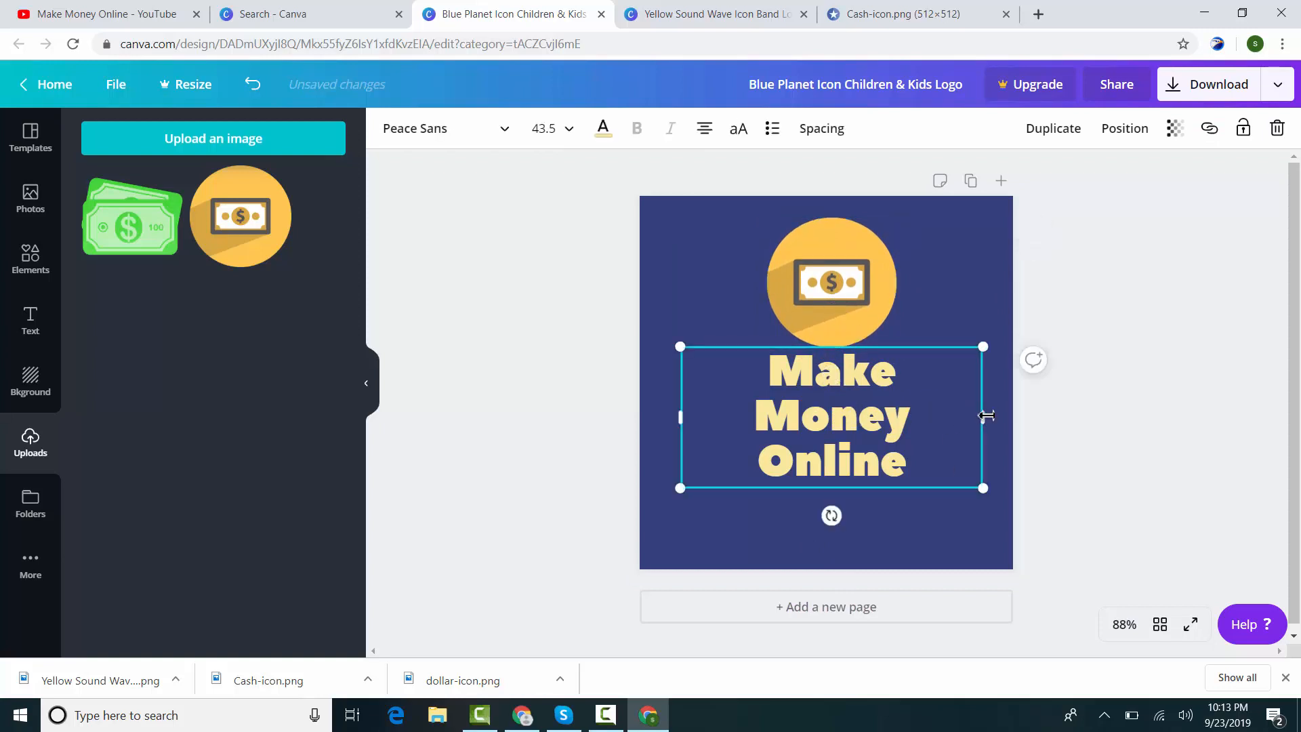
pyautogui.moveTo(1002, 418); pyautogui.dragTo(1033, 416)
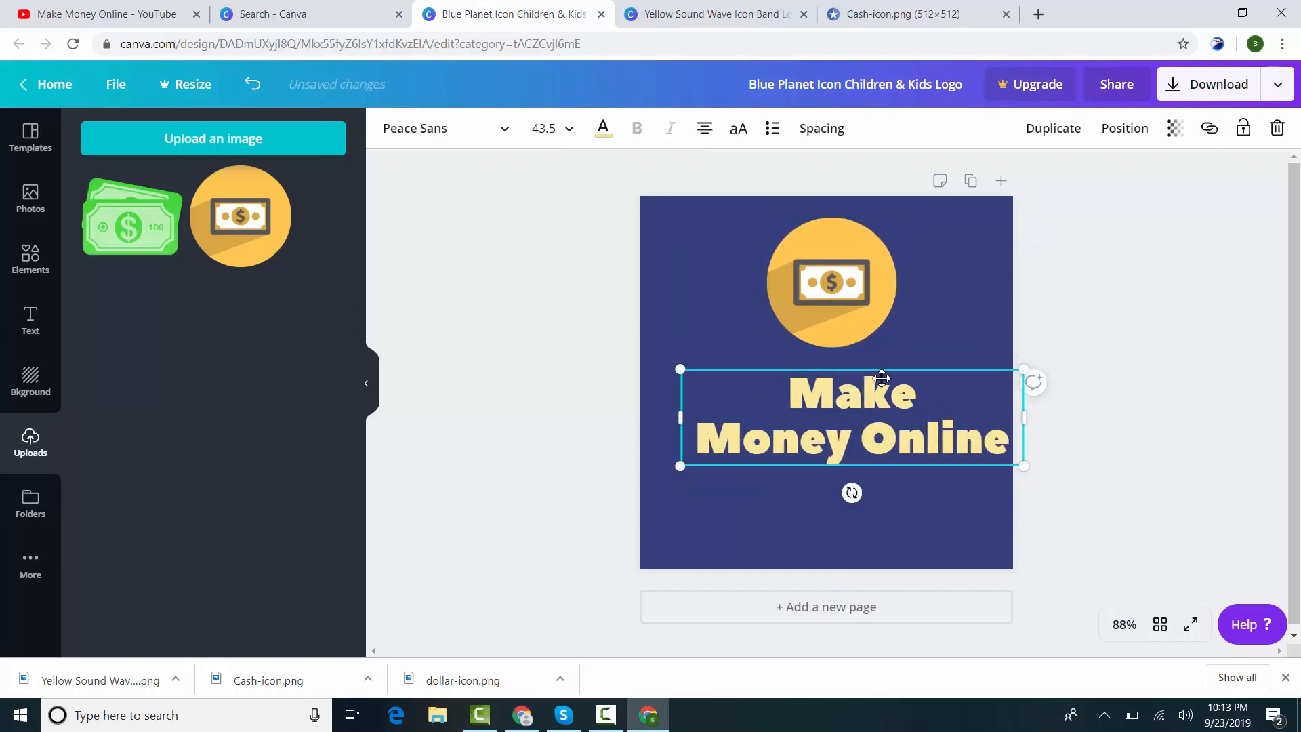
pyautogui.moveTo(883, 378); pyautogui.dragTo(861, 377)
# Step: Change the font of the whole title to Alegreya Sans Black
pyautogui.tripleClick(895, 453)
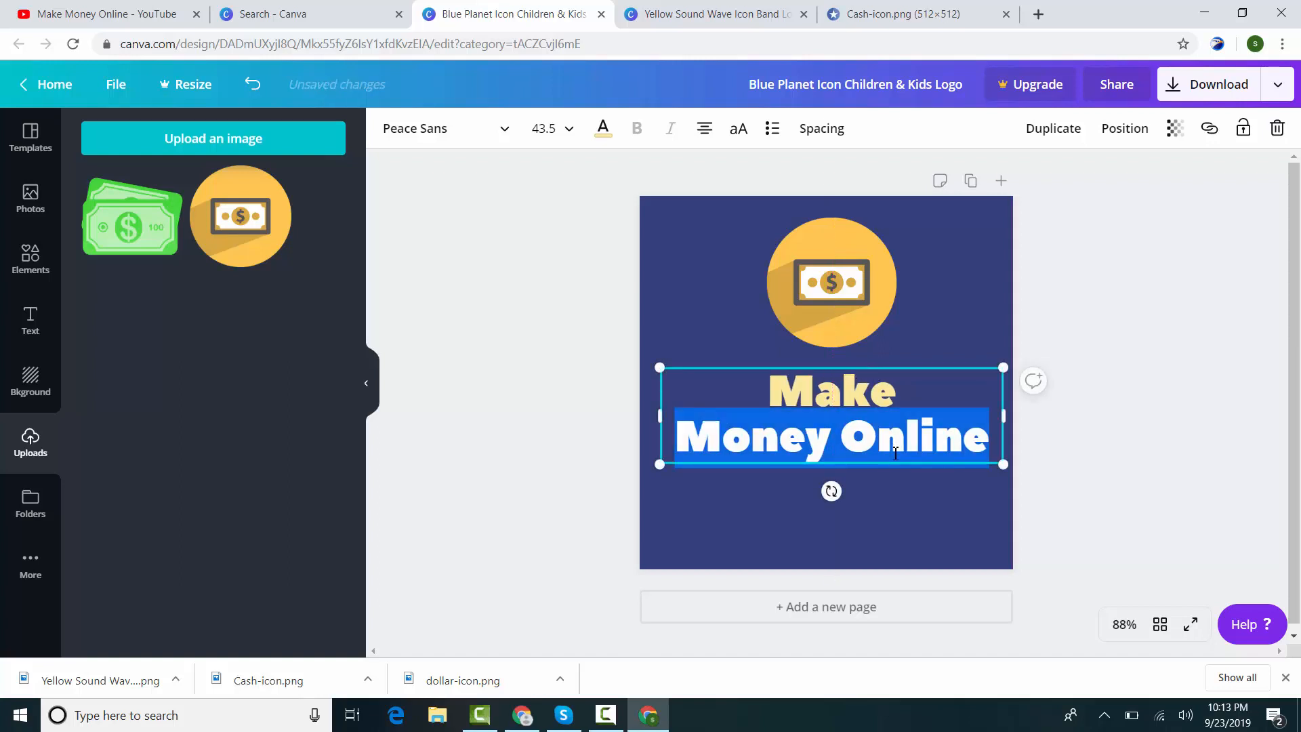
pyautogui.hotkey('ctrl', 'a')
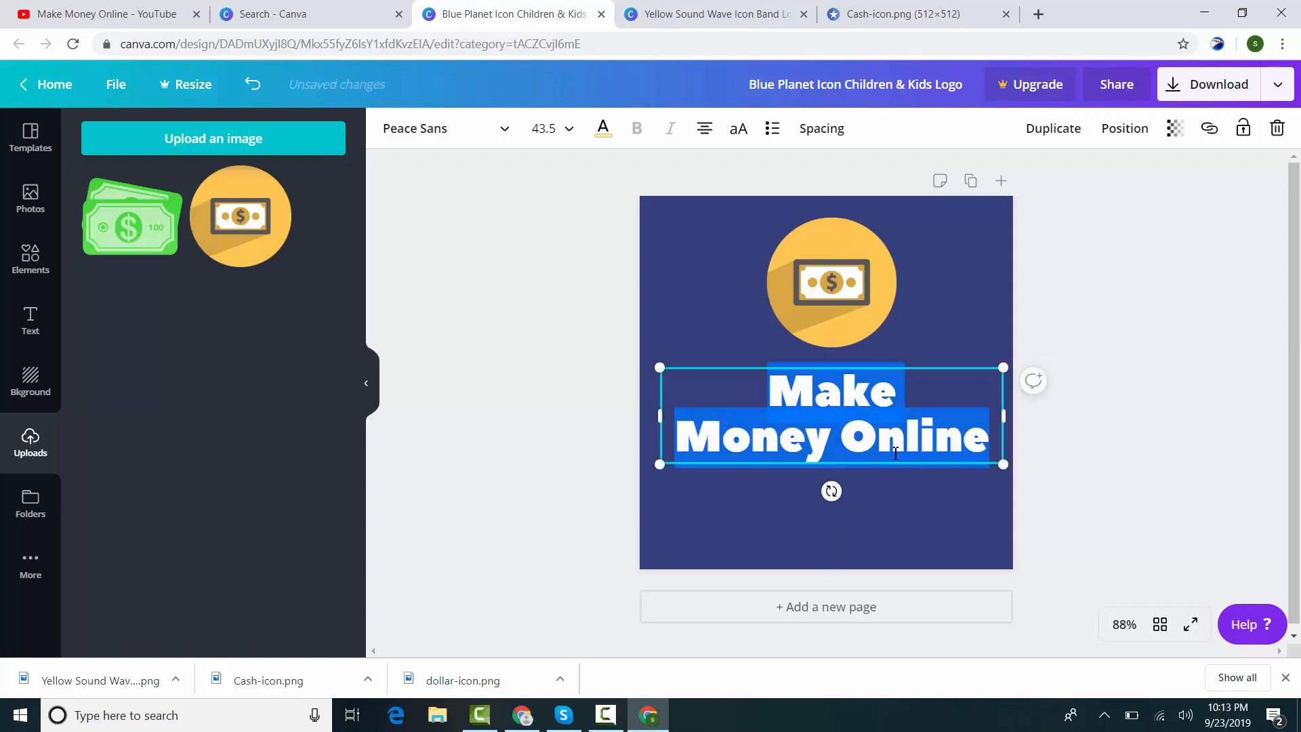
pyautogui.click(510, 139)
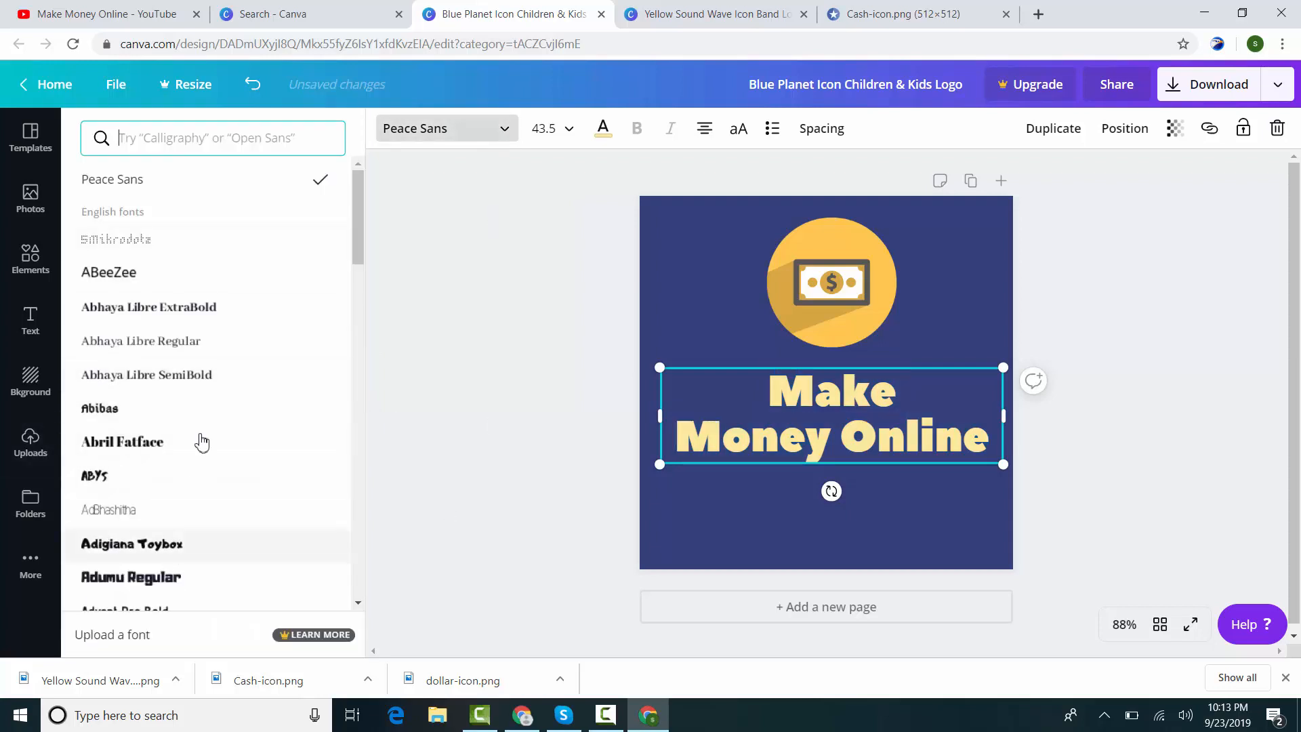
pyautogui.moveTo(359, 207); pyautogui.dragTo(390, 334)
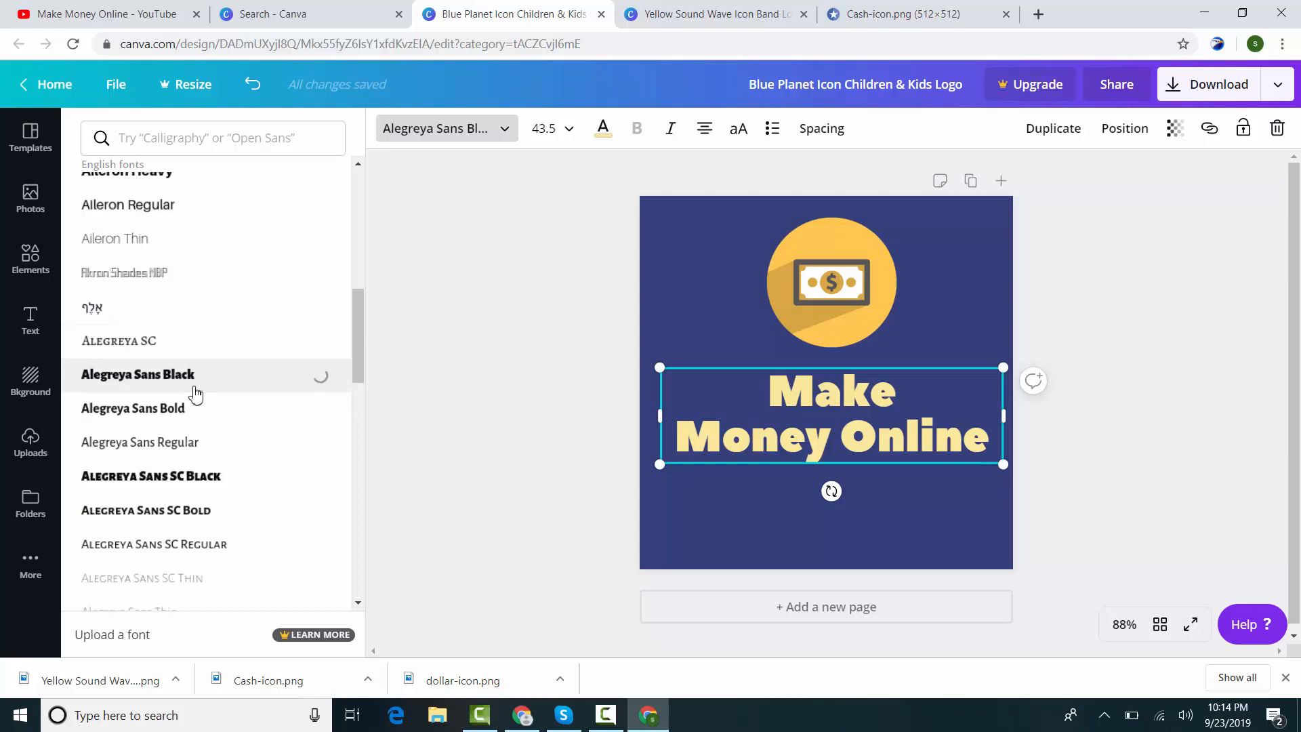
pyautogui.click(1170, 421)
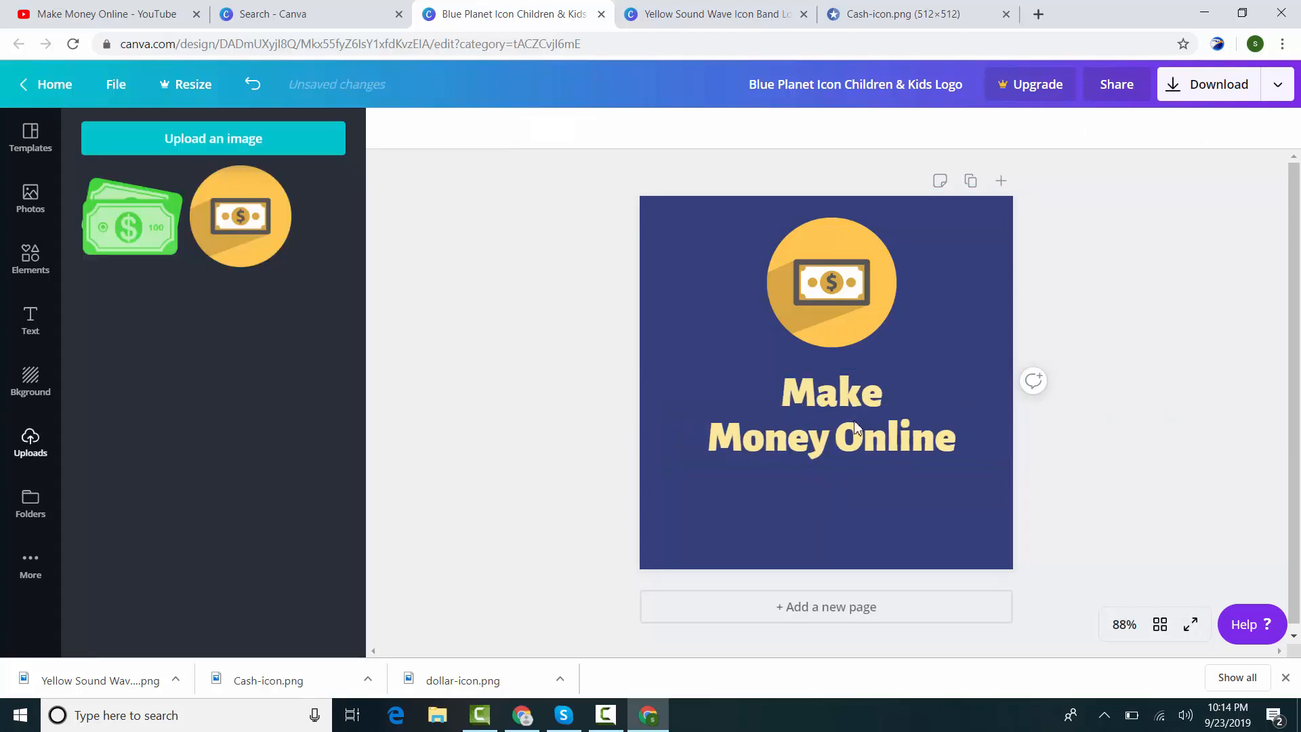
# Step: Replace the round banknote icon with the uploaded green banknotes, shrunk and centred above the title
pyautogui.click(827, 306)
pyautogui.press('Delete')
pyautogui.click(115, 218)
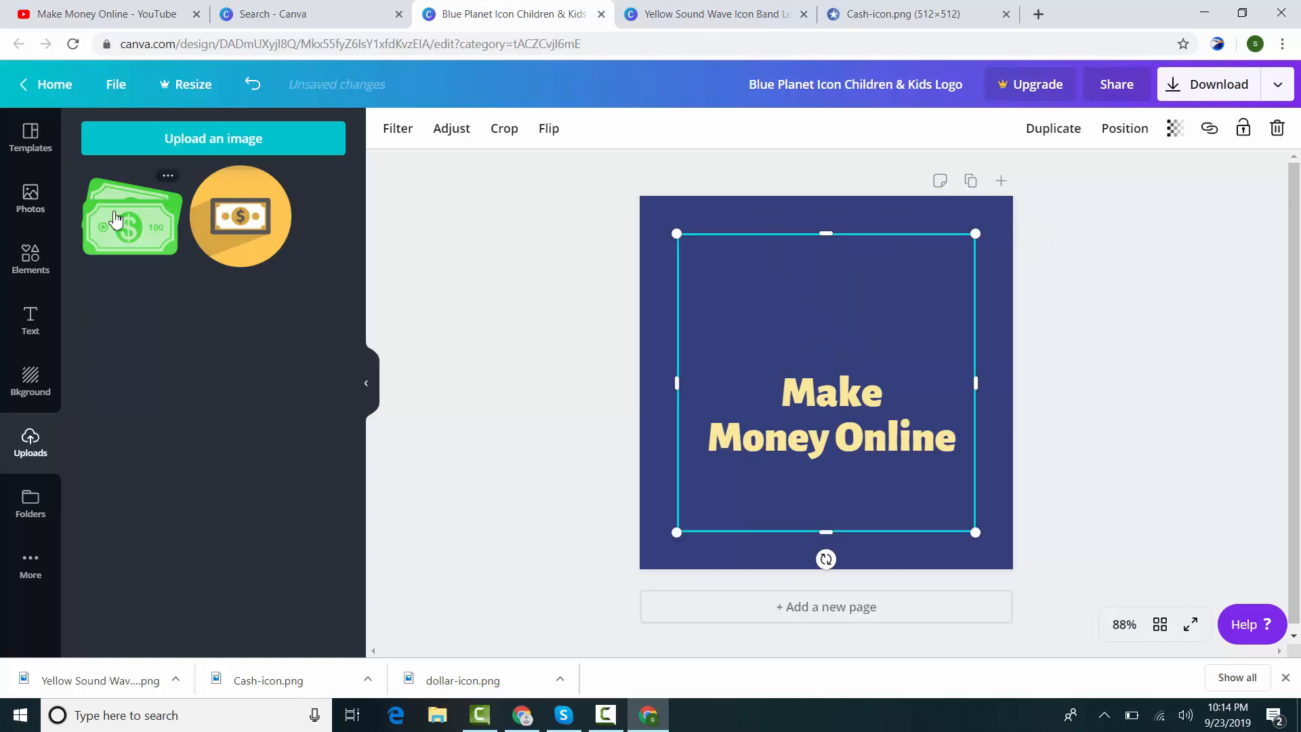
pyautogui.moveTo(975, 234); pyautogui.dragTo(780, 429)
pyautogui.moveTo(746, 495); pyautogui.dragTo(855, 323)
pyautogui.click(1147, 339)
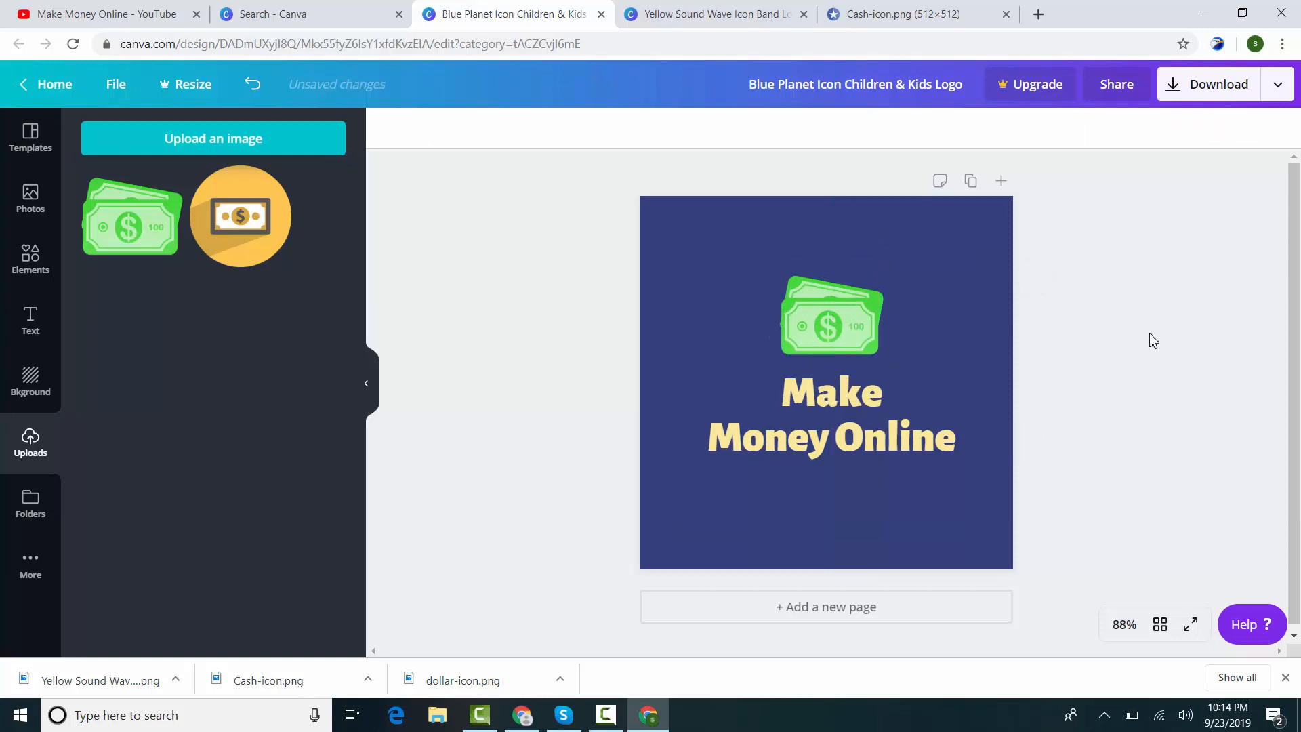
# Step: Undo the placement and resizing of the green banknotes icon
pyautogui.click(855, 332)
pyautogui.hotkey('ctrl', 'z')
pyautogui.hotkey('ctrl', 'z')
pyautogui.hotkey('ctrl', 'z')
pyautogui.hotkey('ctrl', 'z')
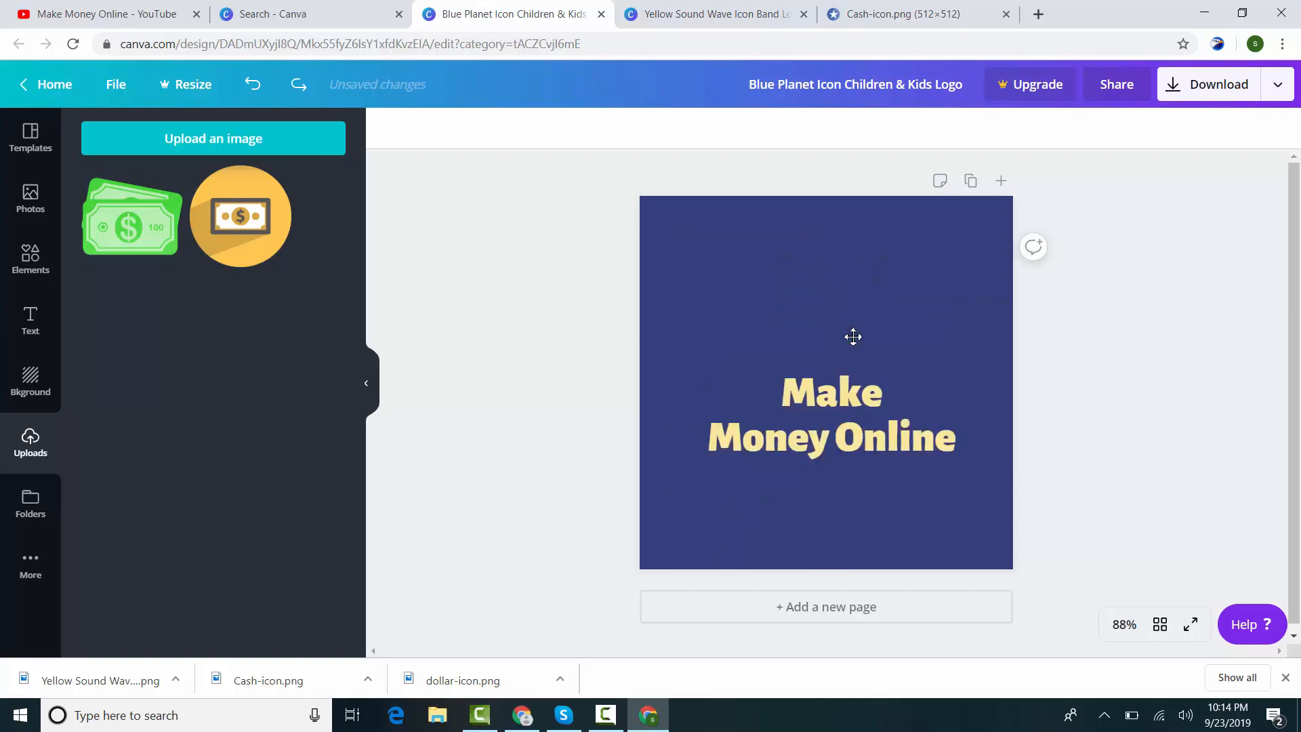
# Step: Nudge the round banknote icon down until it sits just above the "Make Money Online" title, and deselect it
pyautogui.click(845, 306)
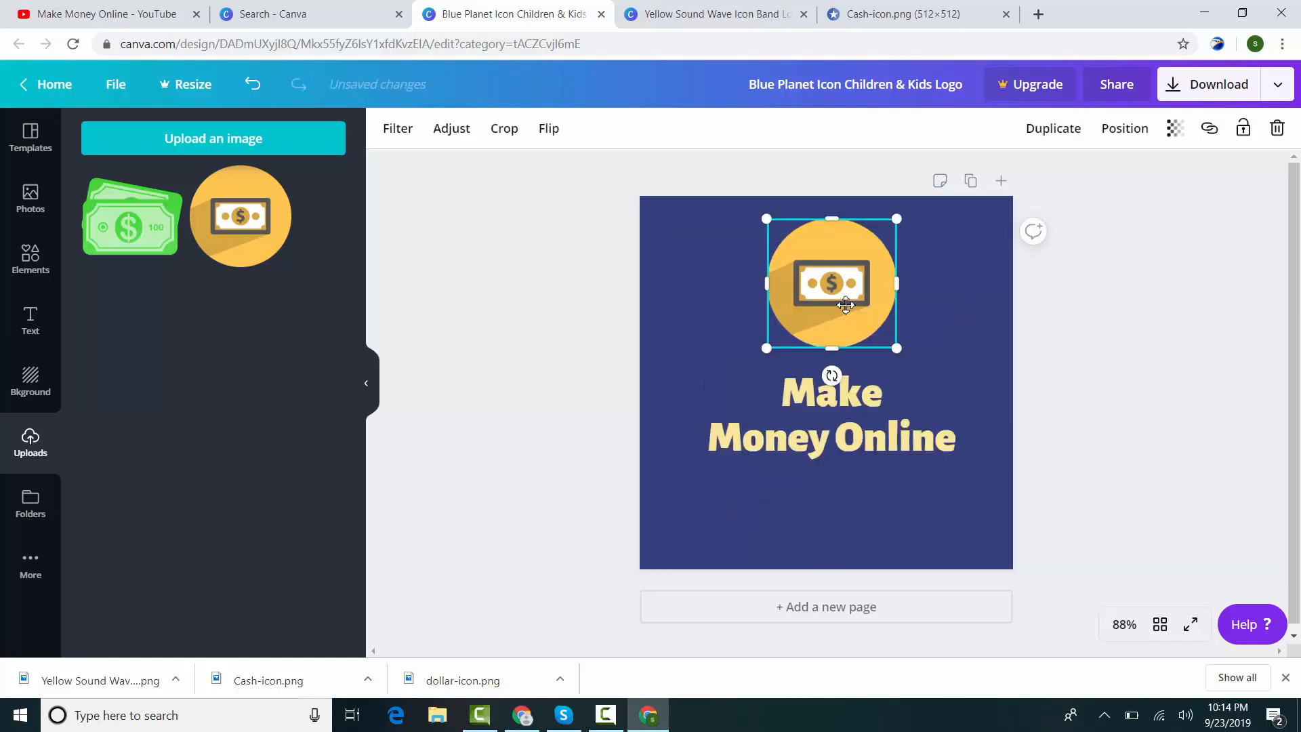
pyautogui.press('Up')
pyautogui.press('Up')
pyautogui.press('Down')
pyautogui.press('Down')
pyautogui.press('Down')
pyautogui.press('Down')
pyautogui.press('Down')
pyautogui.press('Down')
pyautogui.press('Down')
pyautogui.press('Down')
pyautogui.press('Down')
pyautogui.press('Down')
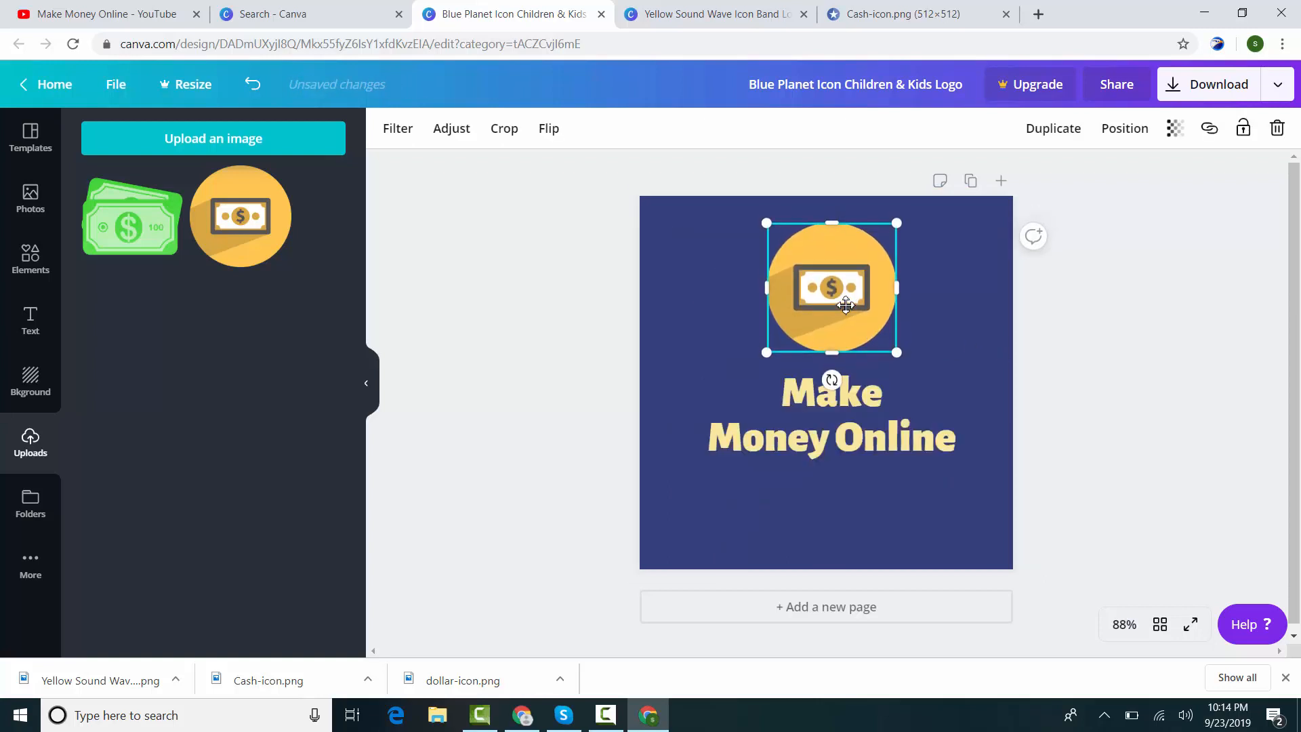
pyautogui.press('Down')
pyautogui.press('Down')
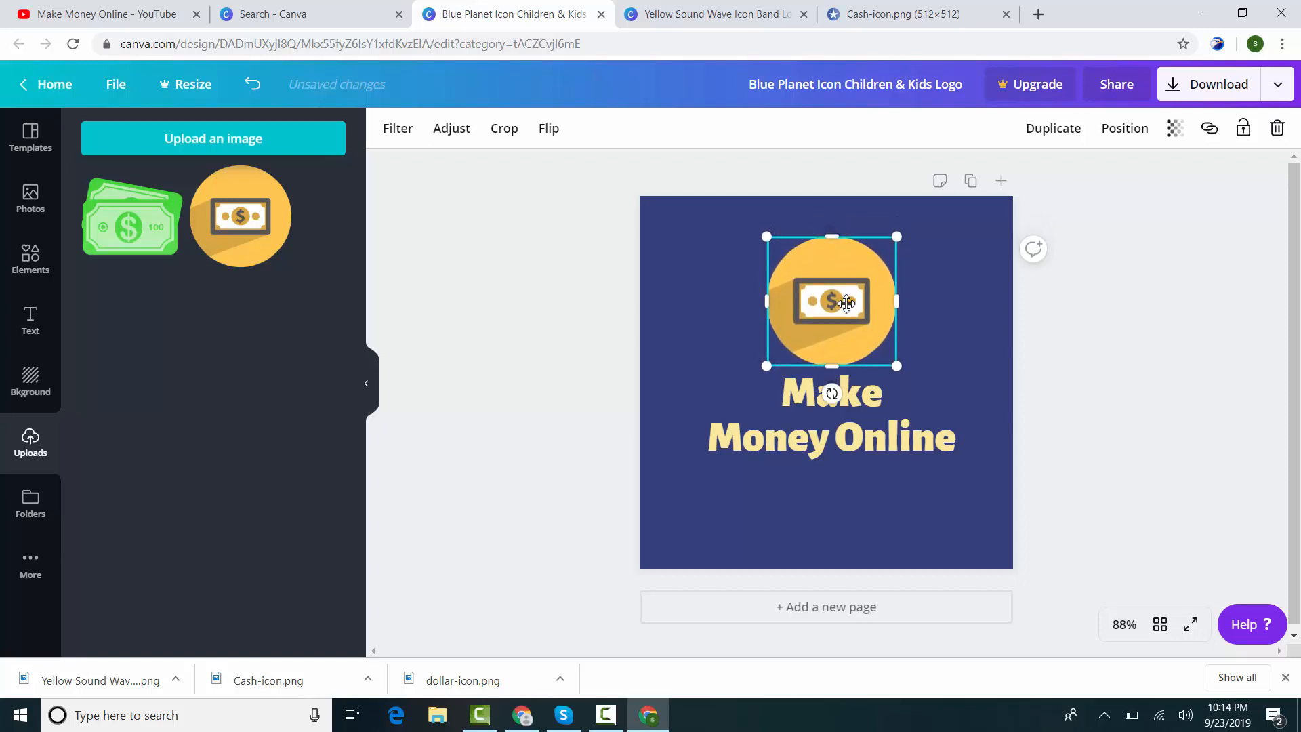
pyautogui.click(1292, 223)
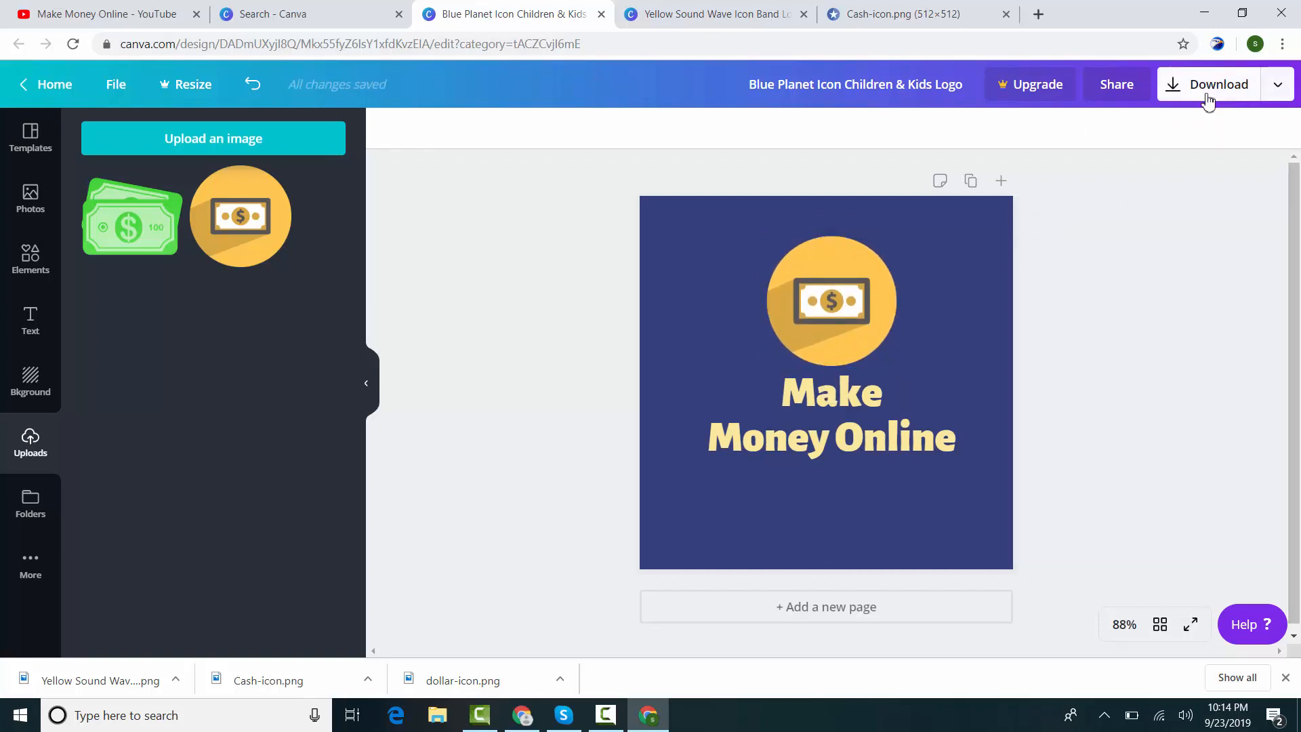
# Step: Show the downloaded yellow logo file in its folder and rename it to Make Money Online.png
pyautogui.click(175, 679)
pyautogui.click(261, 644)
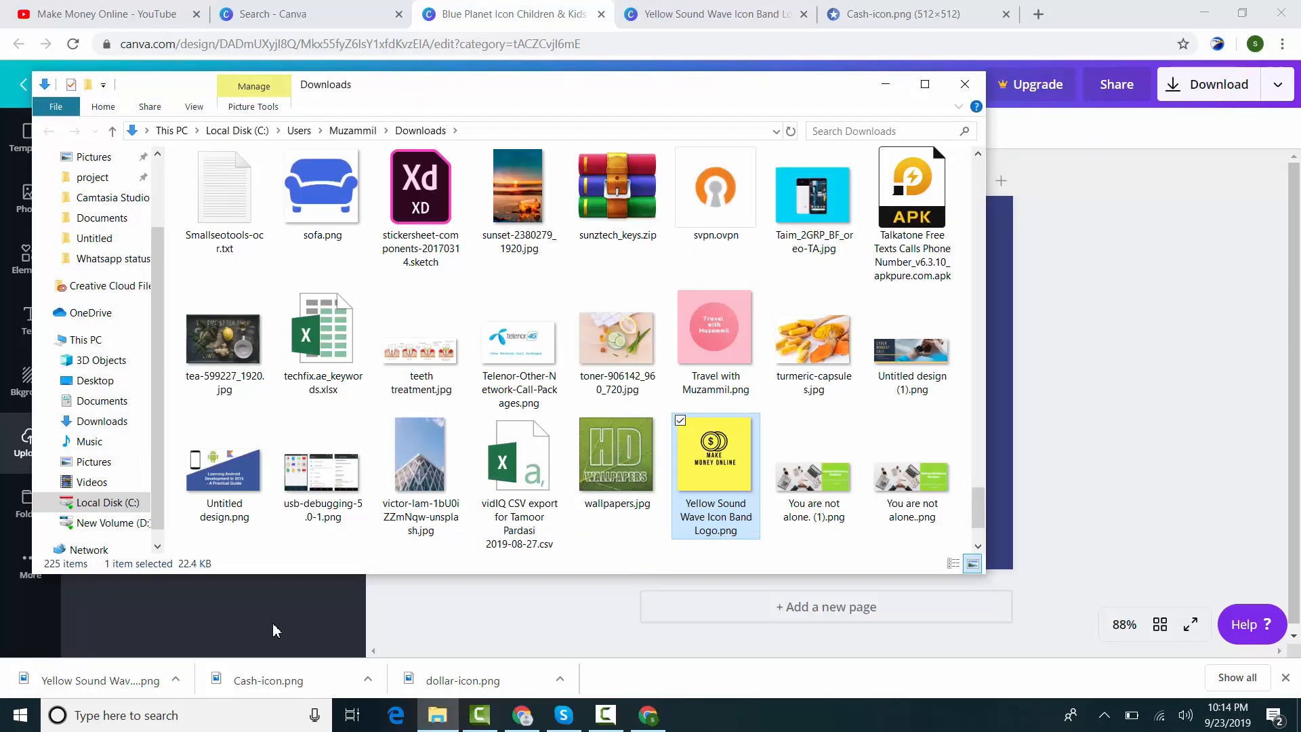
pyautogui.press('F2')
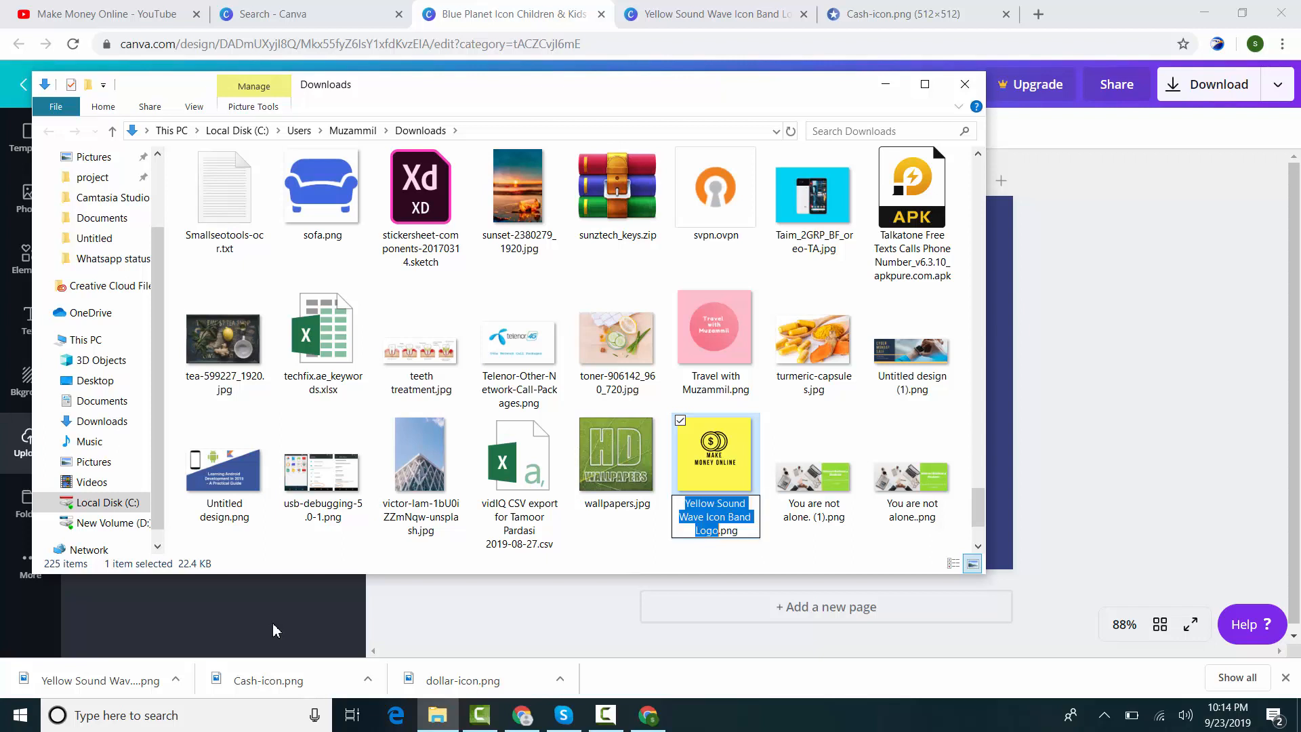
pyautogui.write('M')
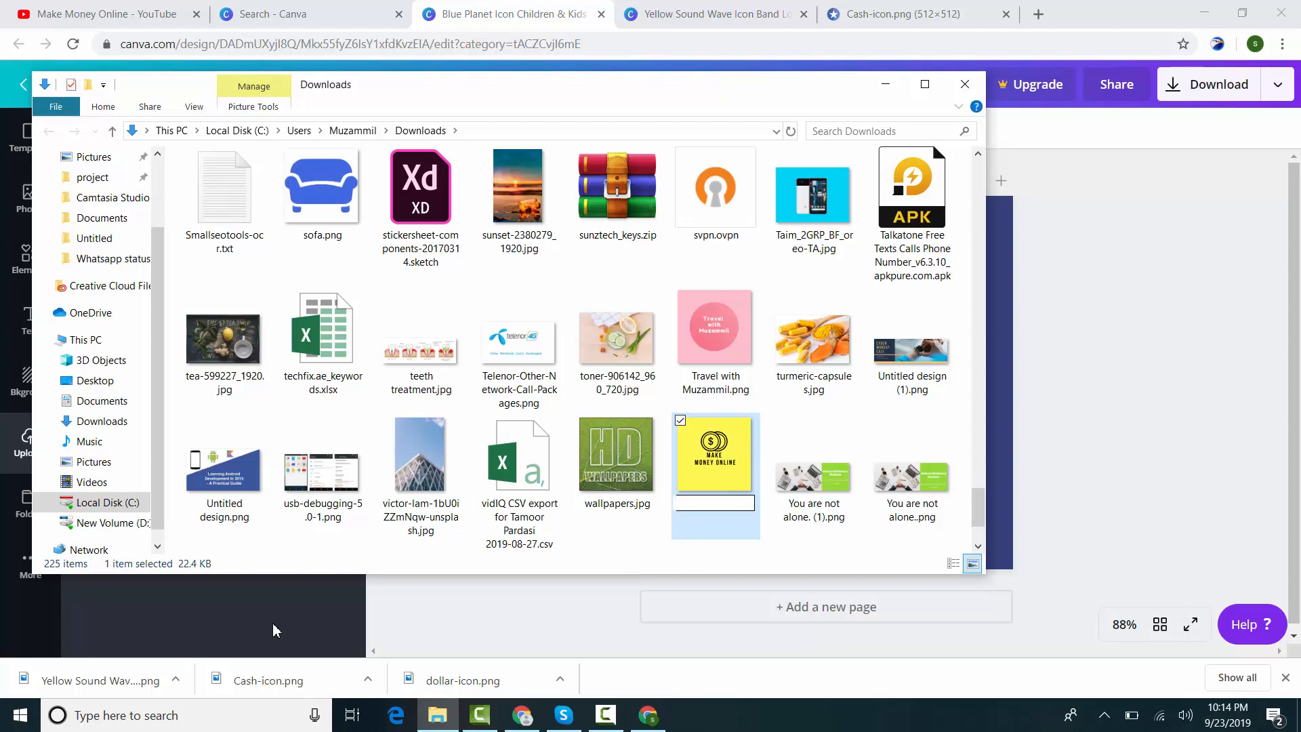
pyautogui.write('ake Money Online.png')
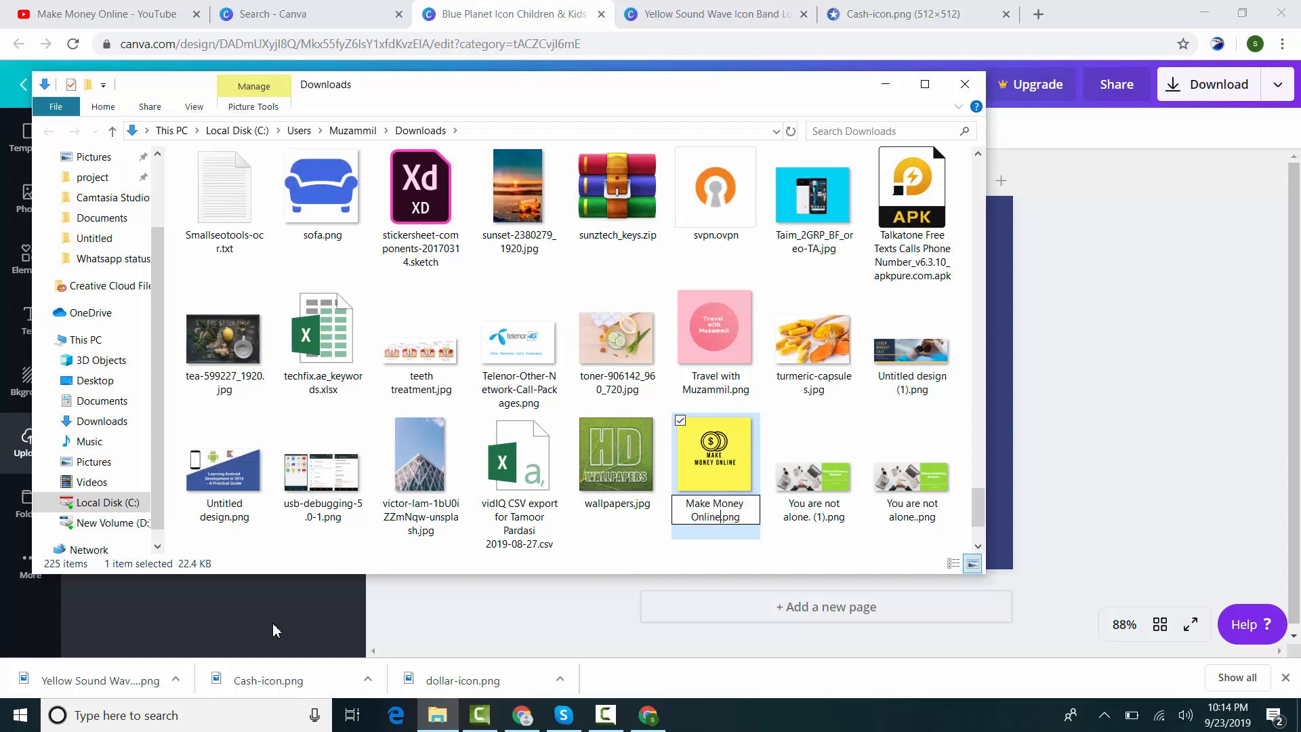
pyautogui.write('e')
pyautogui.press('Return')
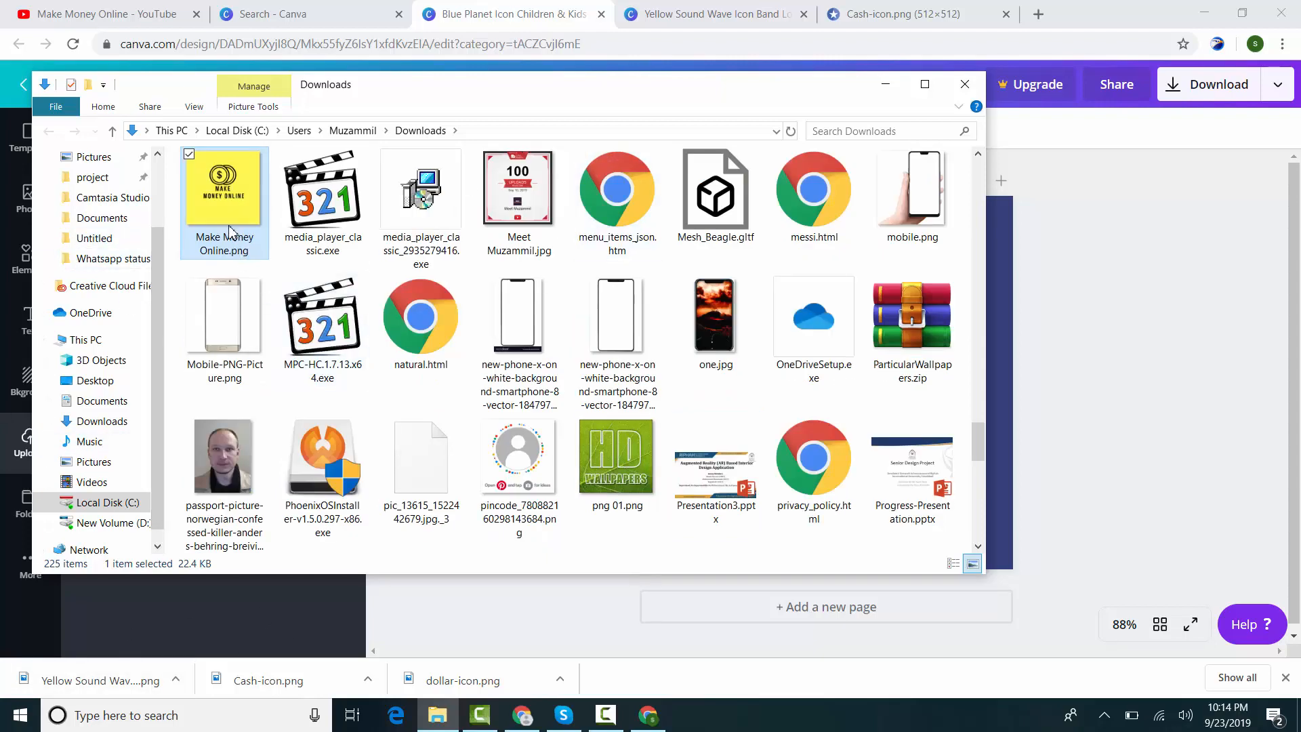
# Step: Move Make Money Online.png from Downloads to the Desktop and close File Explorer
pyautogui.hotkey('ctrl', 'x')
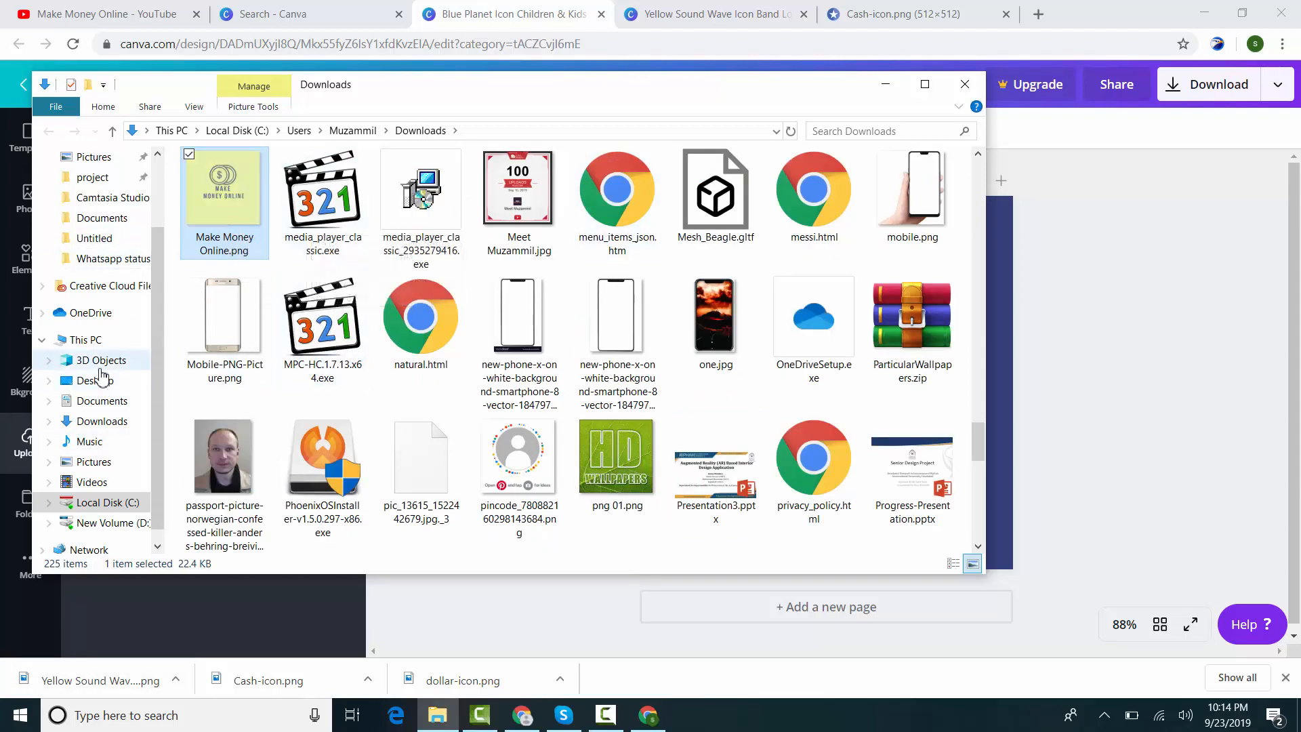
pyautogui.click(100, 380)
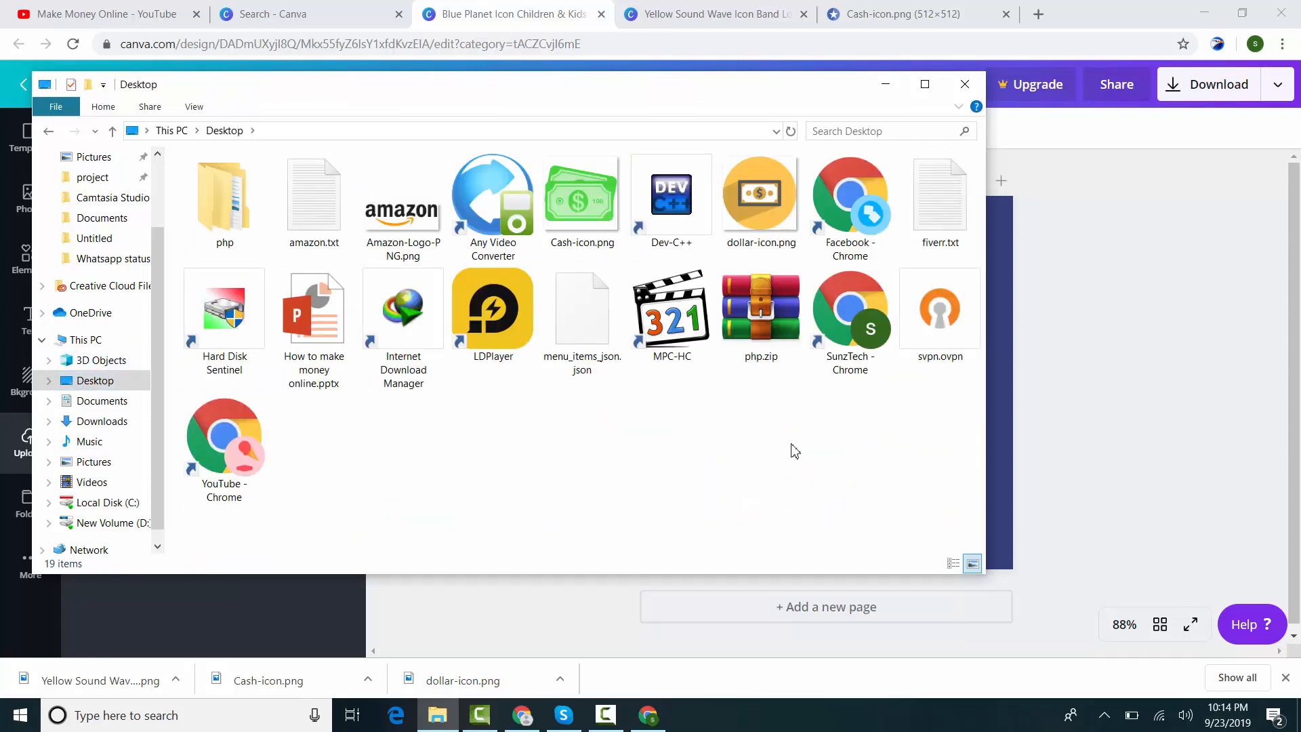
pyautogui.hotkey('ctrl', 'v')
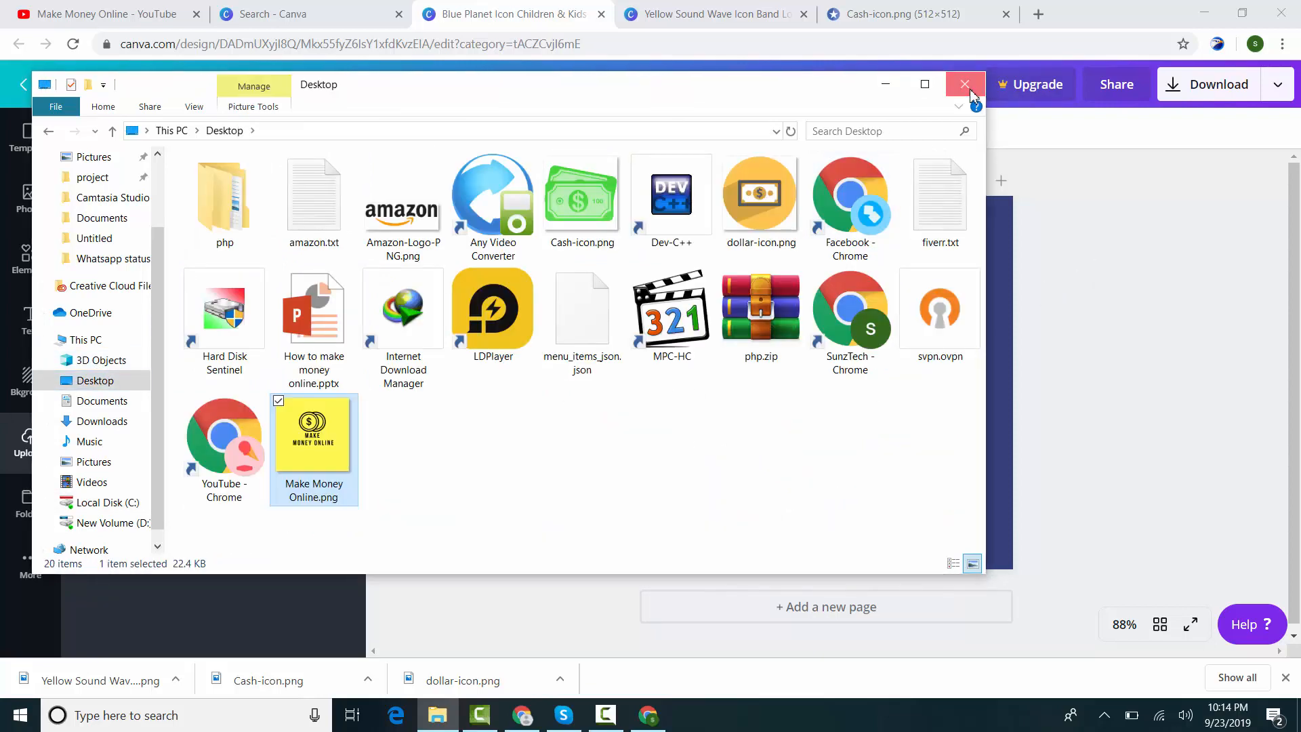
pyautogui.click(965, 84)
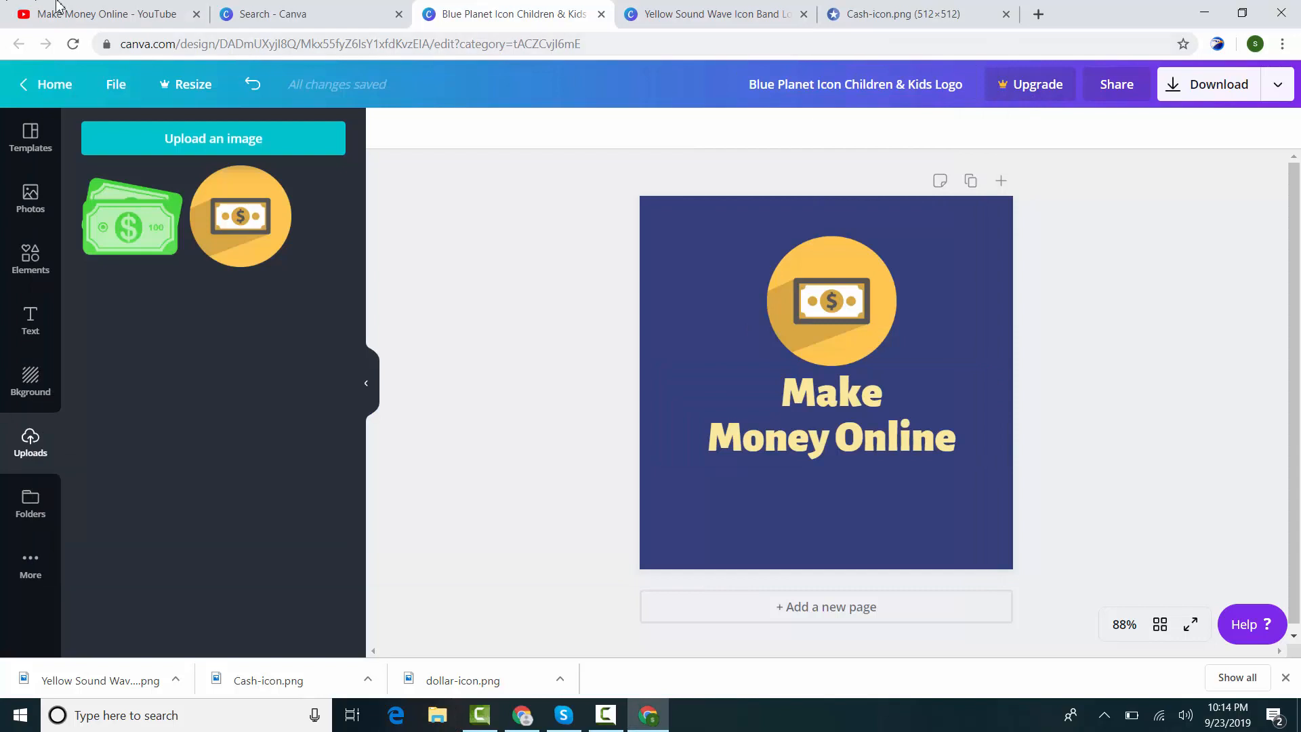
# Step: Switch to the YouTube channel page, edit its profile picture and upload Make Money Online.png from the Desktop
pyautogui.click(57, 7)
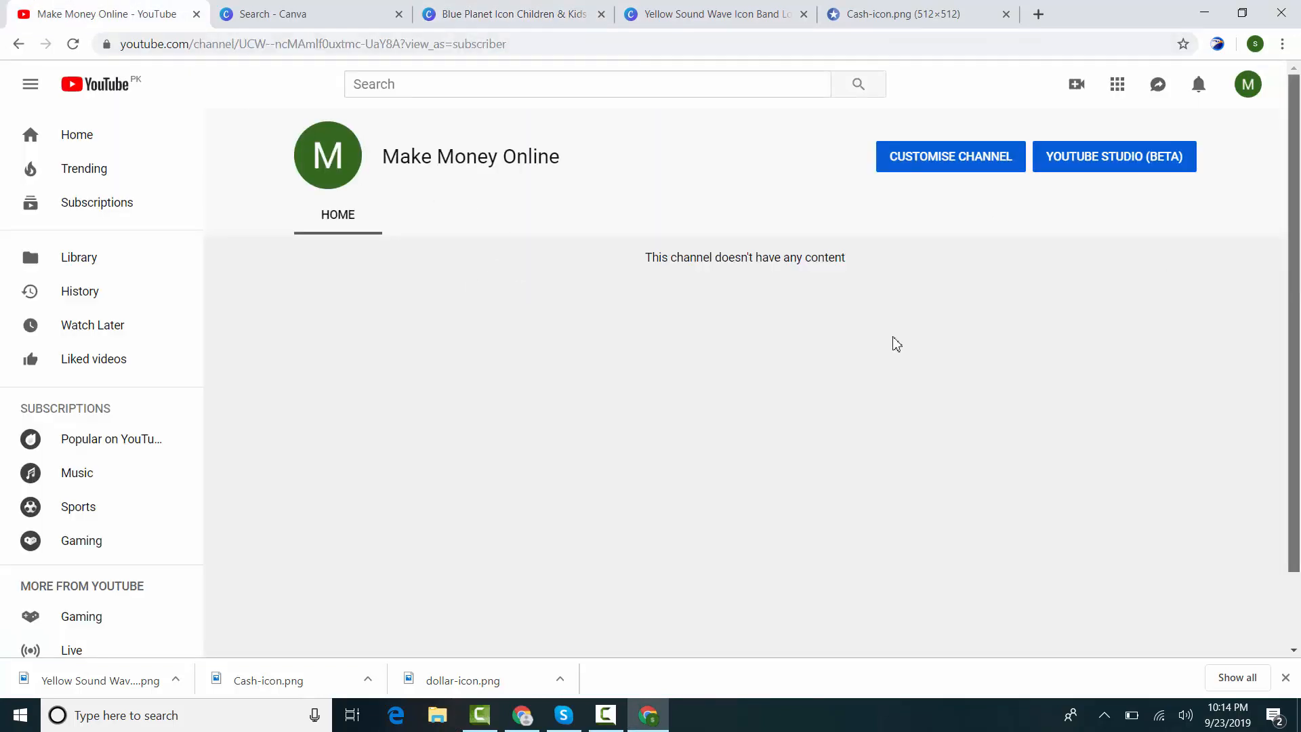
pyautogui.click(329, 159)
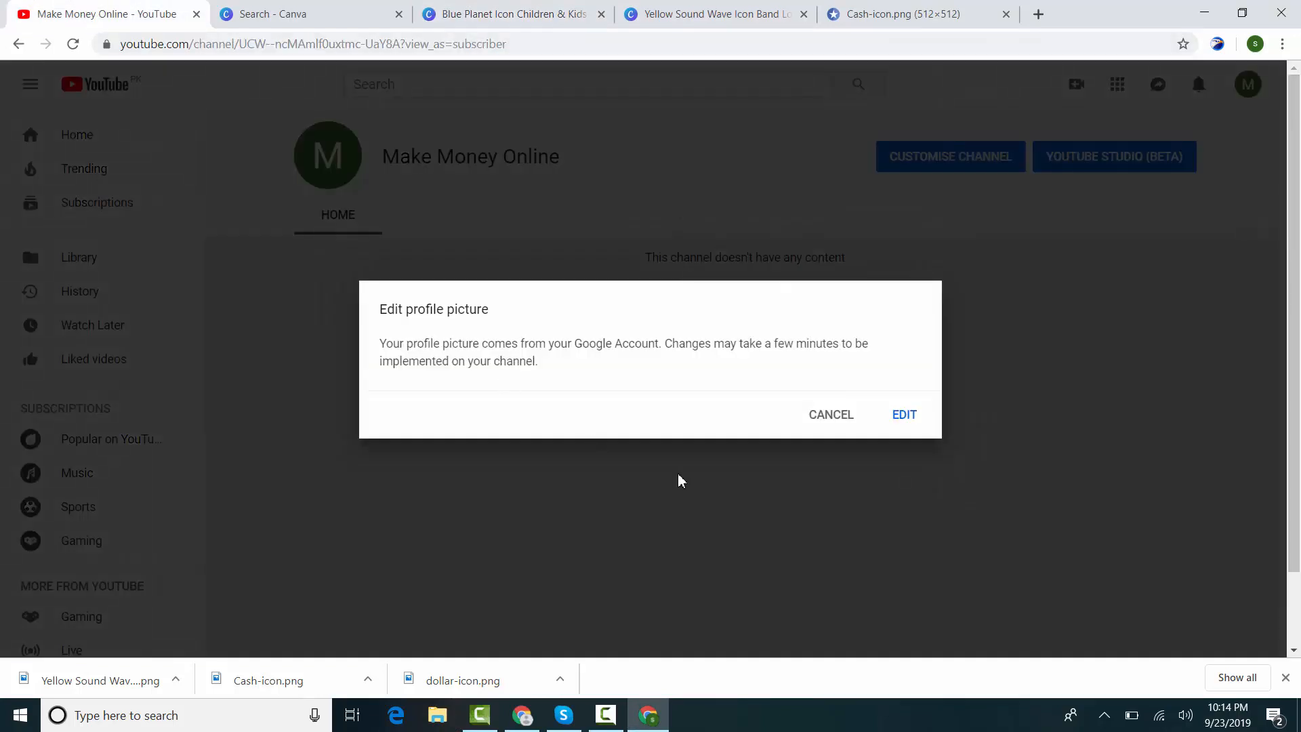
pyautogui.click(904, 414)
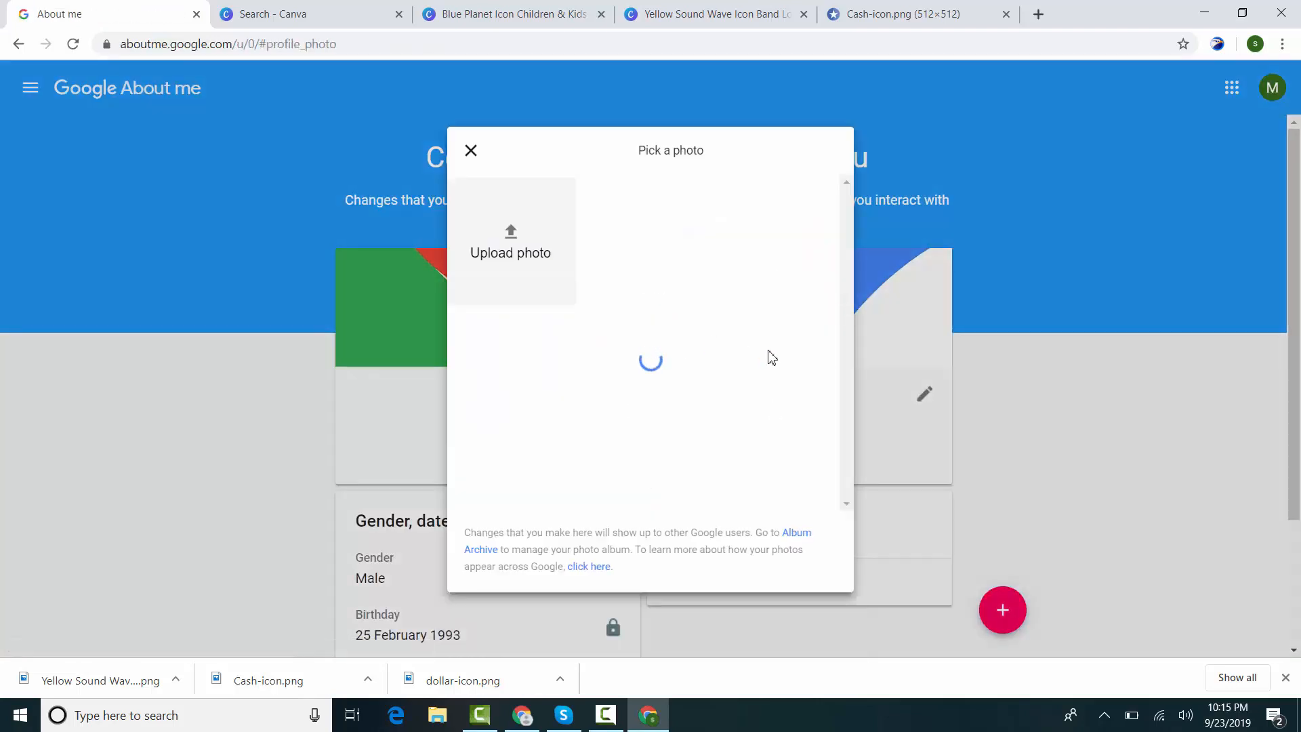
pyautogui.click(552, 253)
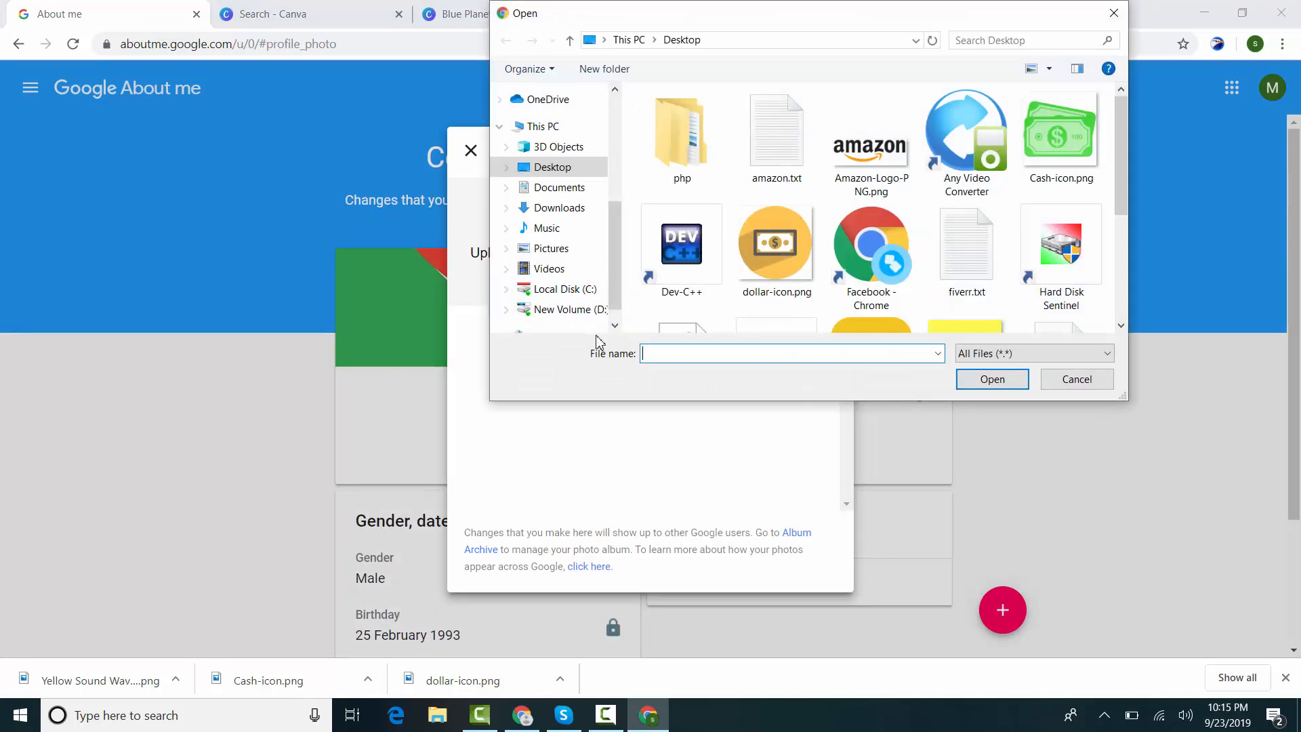
pyautogui.scroll(-3, 1098, 210)
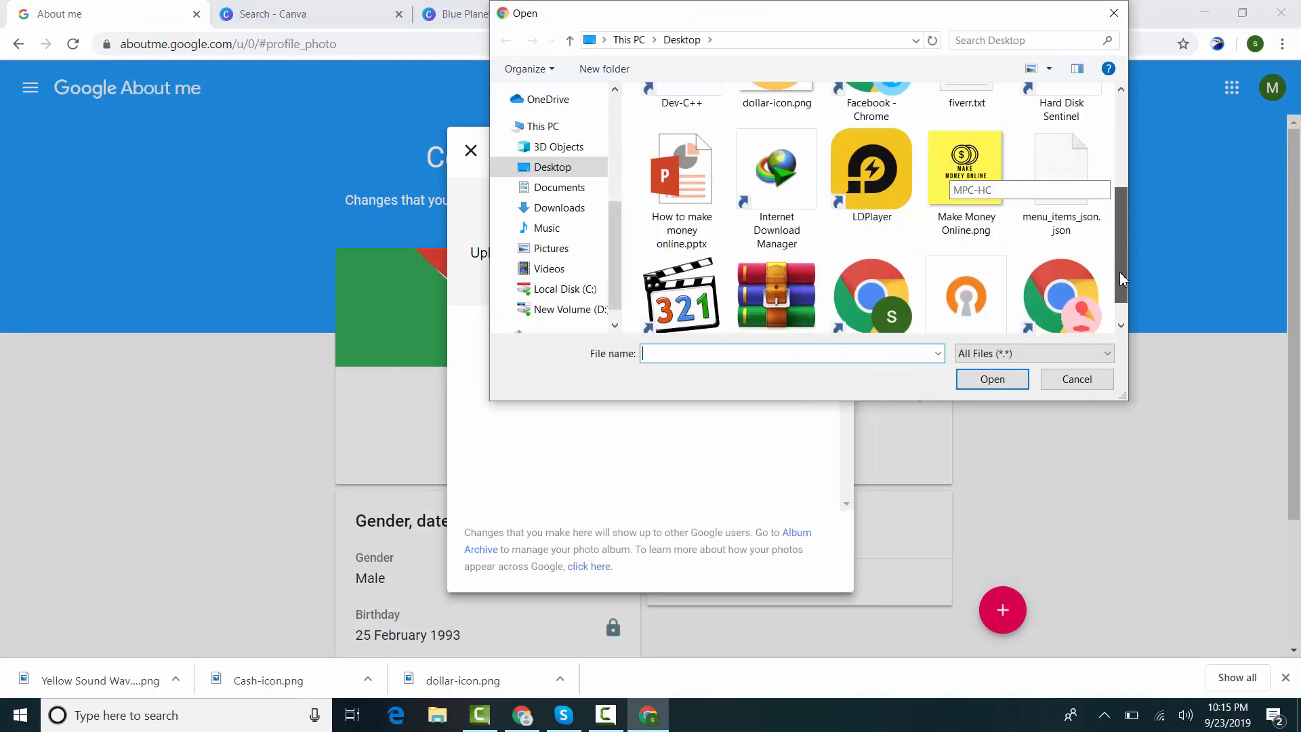
pyautogui.doubleClick(954, 134)
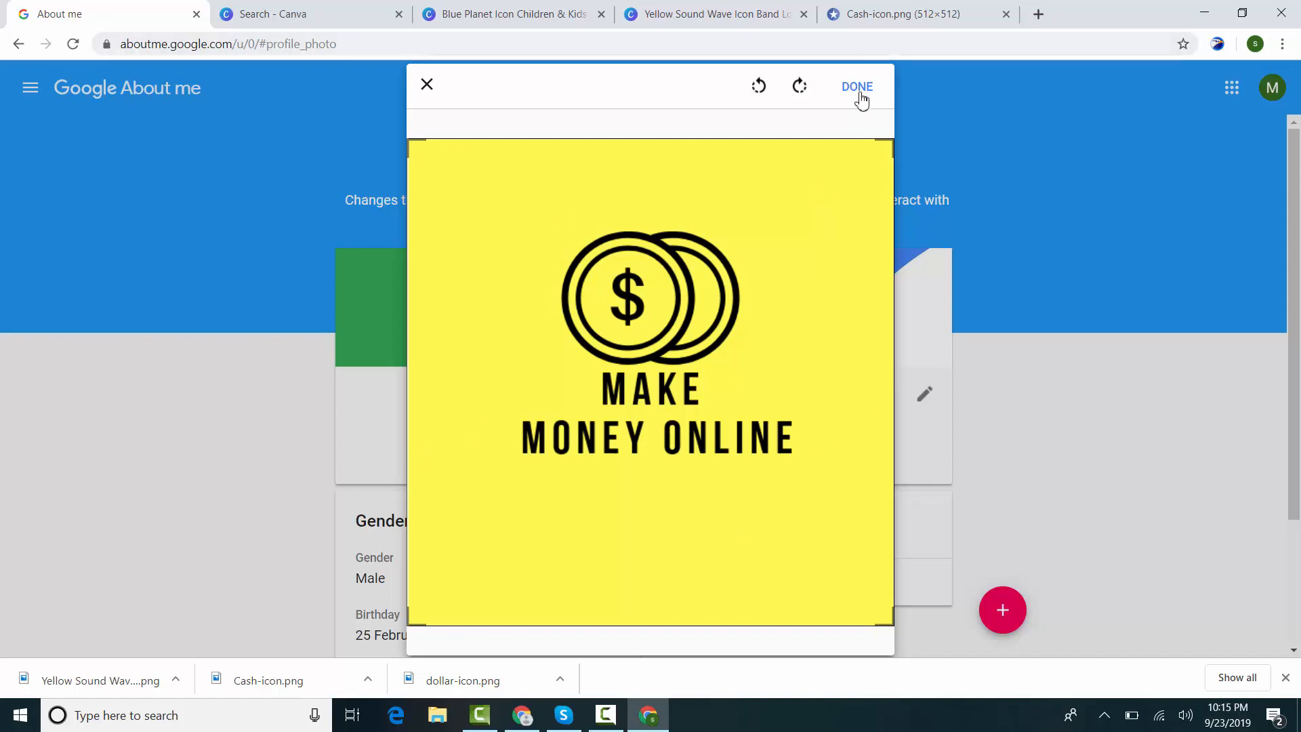
# Step: Rotate the uploaded logo clockwise in quarter turns through one full turn
pyautogui.click(798, 93)
pyautogui.click(797, 94)
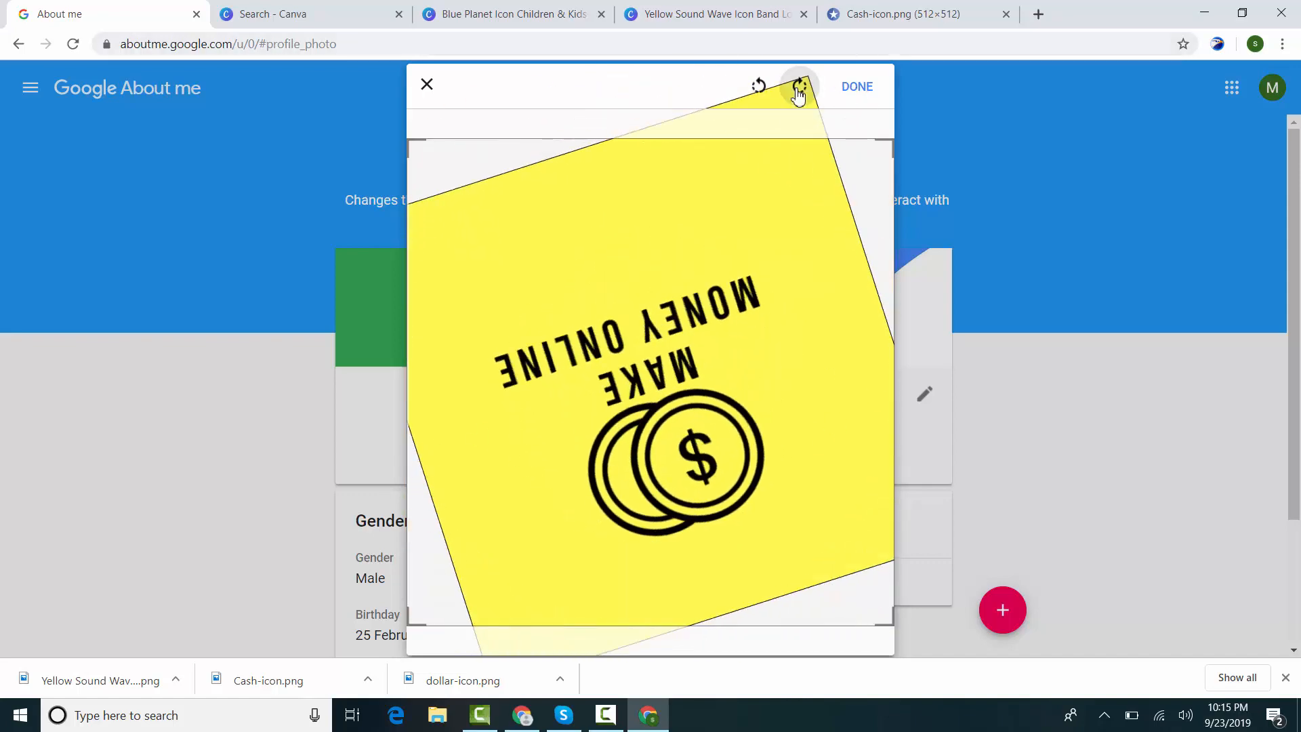
pyautogui.click(798, 93)
pyautogui.click(798, 94)
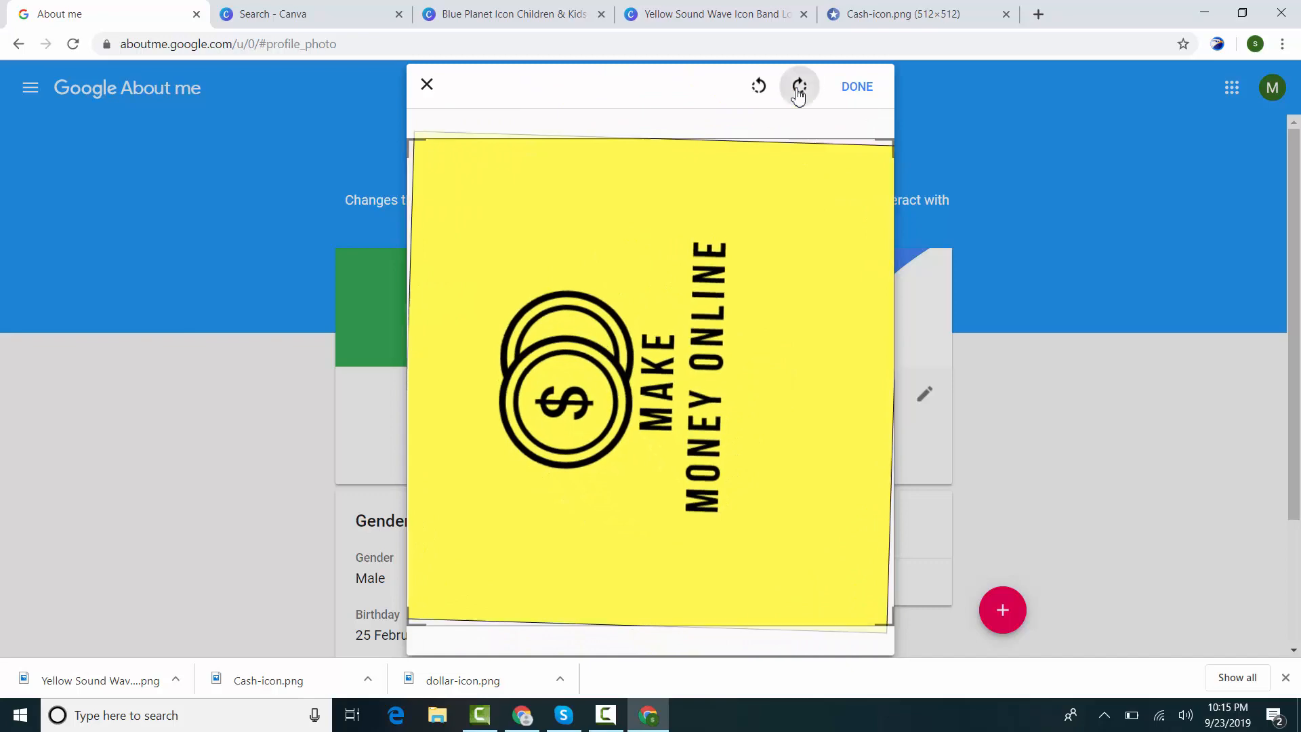
# Step: Apply the uploaded logo as the profile picture and return to the YouTube channel page
pyautogui.click(867, 92)
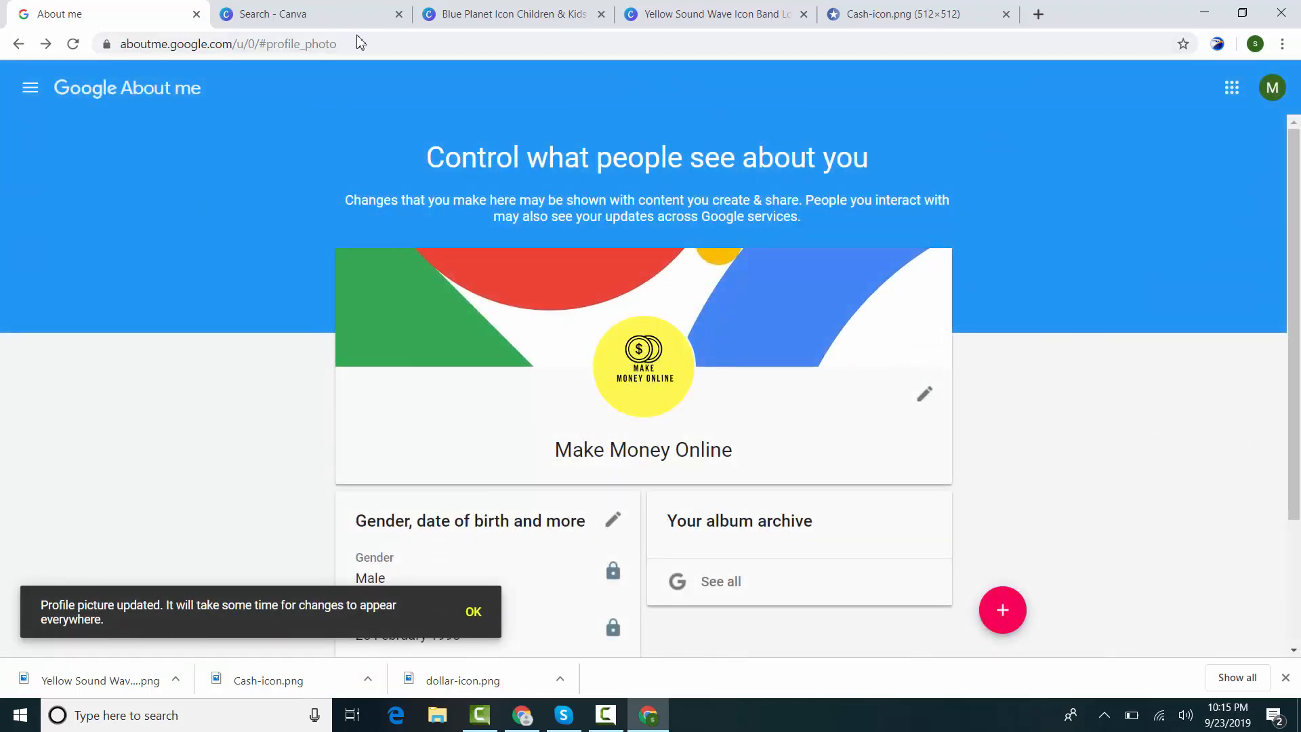
pyautogui.click(249, 5)
pyautogui.click(75, 12)
pyautogui.click(19, 45)
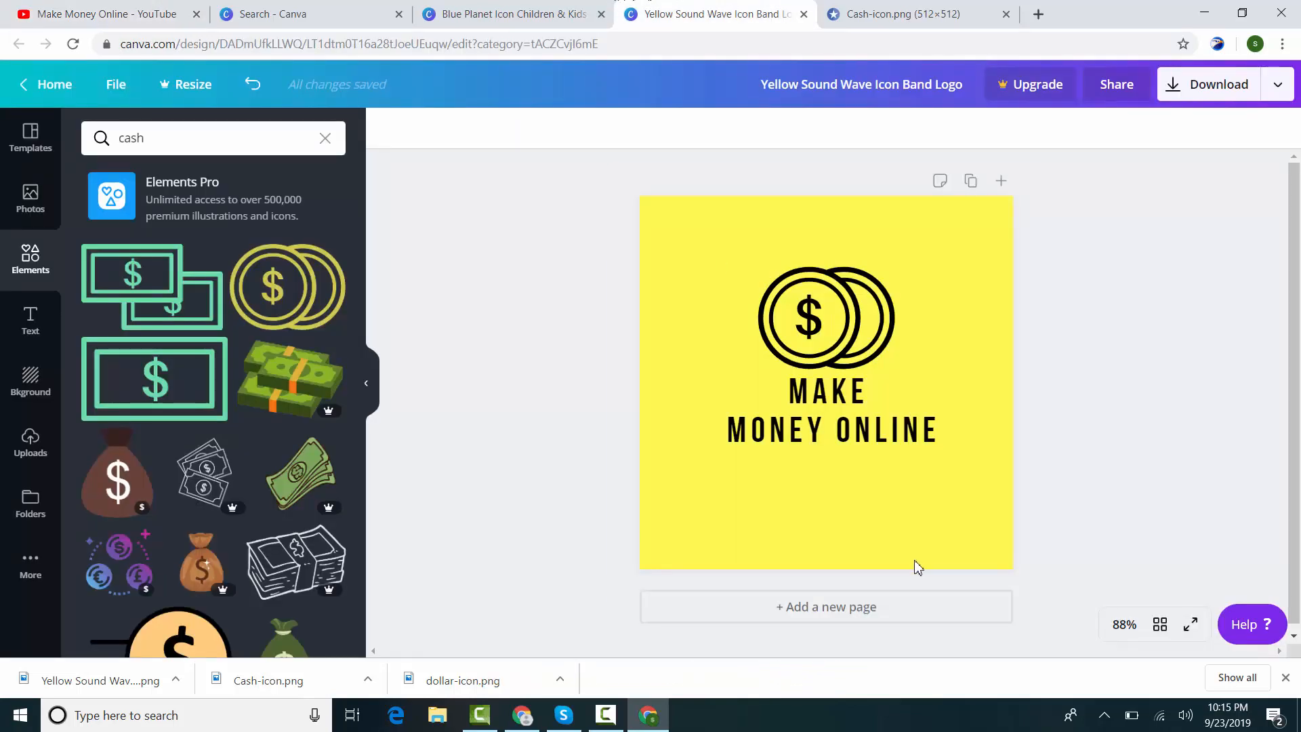
# Step: In the yellow logo design, turn off bold for the whole title and change its font to Alfa Slab One
pyautogui.click(832, 387)
pyautogui.doubleClick(832, 388)
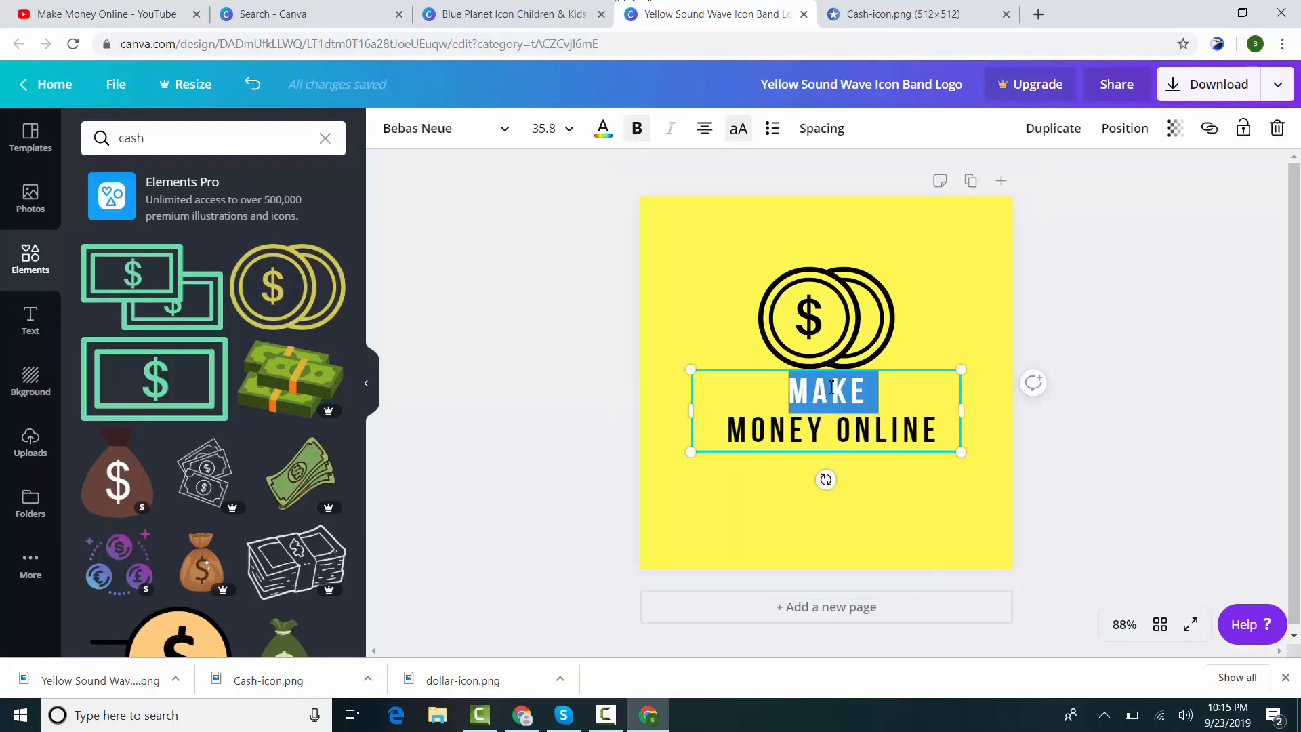
pyautogui.moveTo(832, 387); pyautogui.dragTo(825, 473)
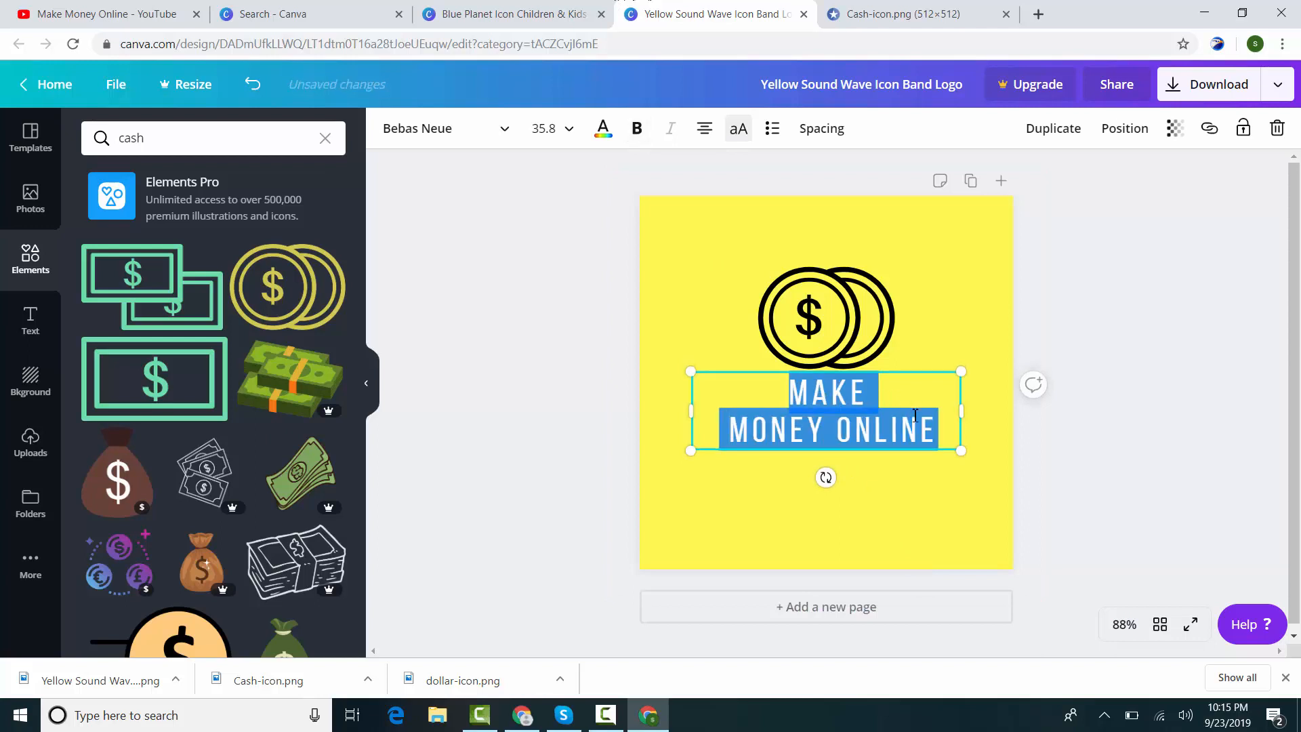
pyautogui.click(438, 139)
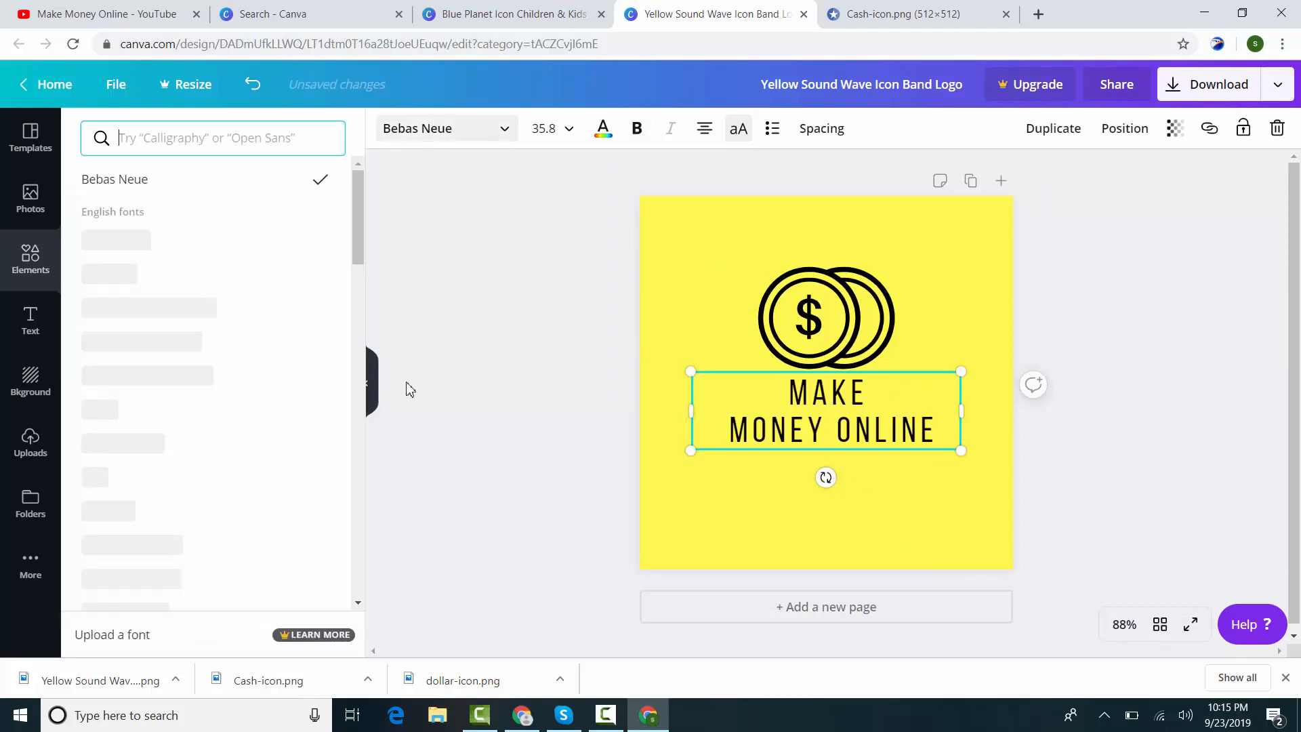
pyautogui.moveTo(356, 222); pyautogui.dragTo(377, 448)
pyautogui.click(162, 212)
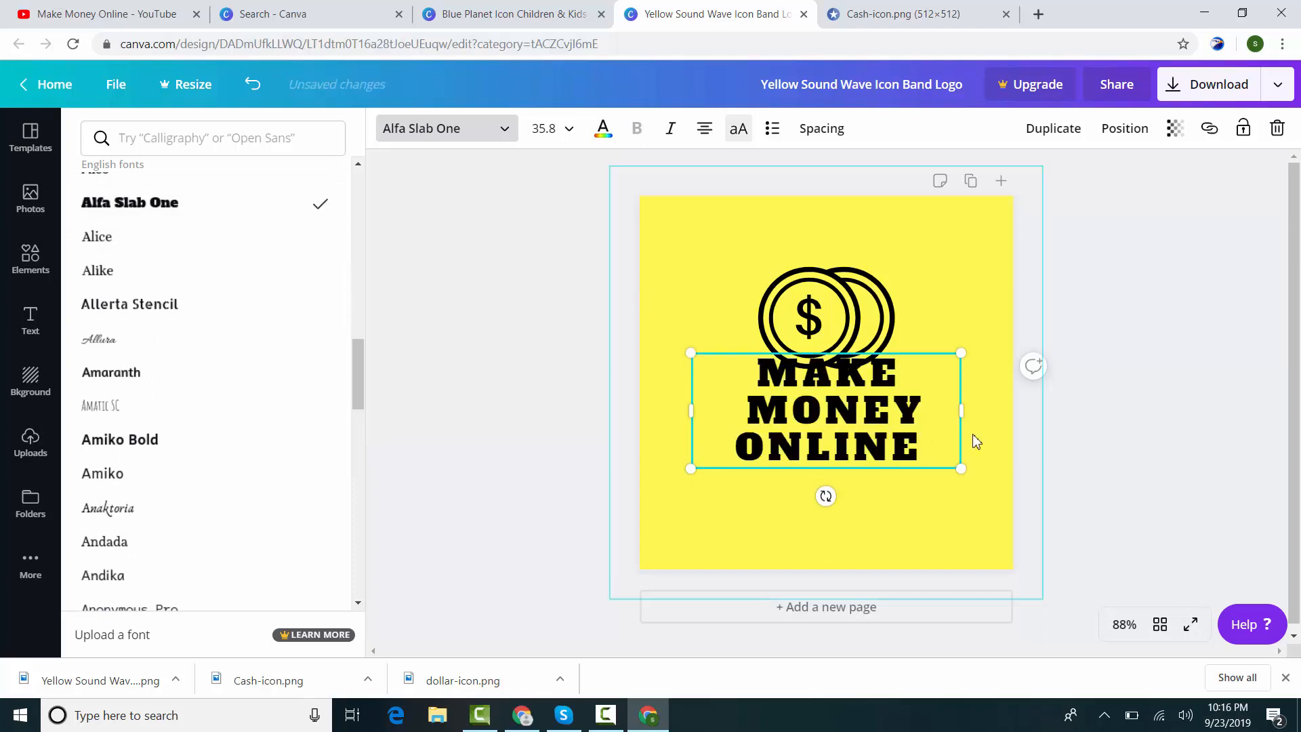
# Step: Widen the title's text box on both sides and centre it just below the coins icon
pyautogui.moveTo(972, 416); pyautogui.dragTo(991, 415)
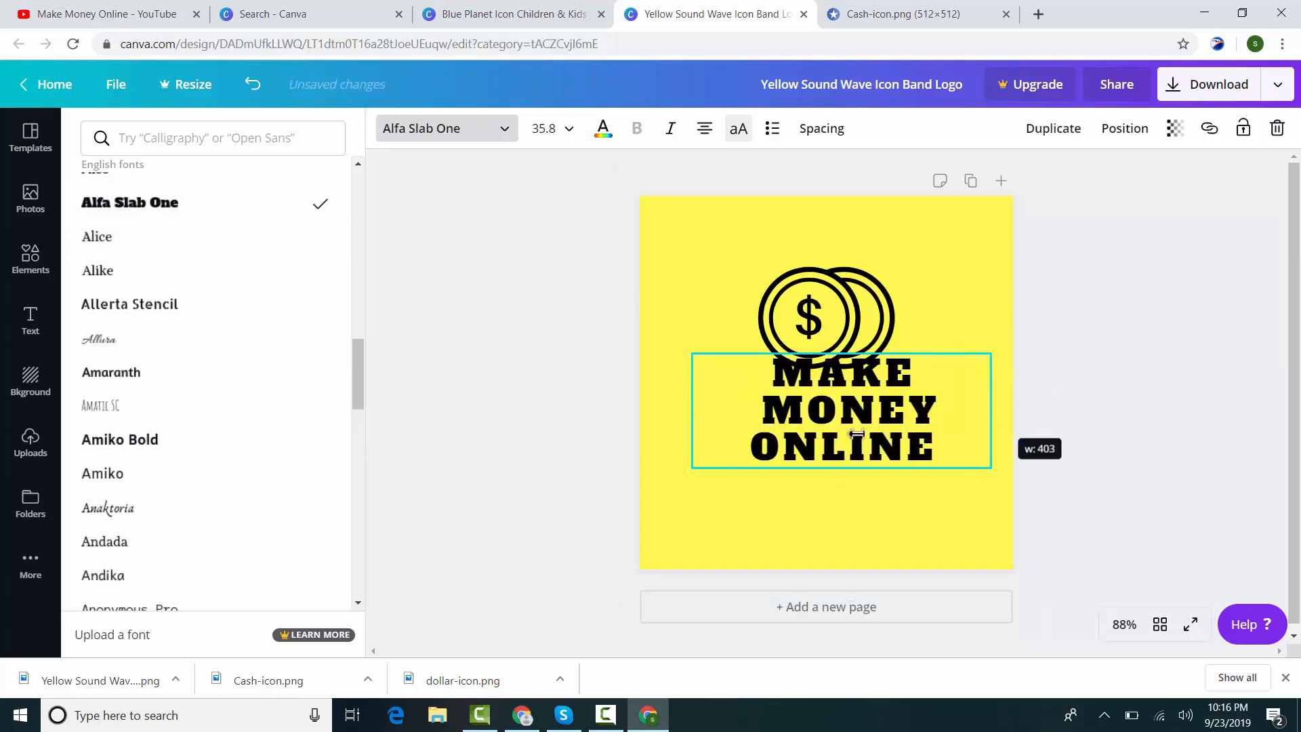
pyautogui.moveTo(694, 417); pyautogui.dragTo(640, 420)
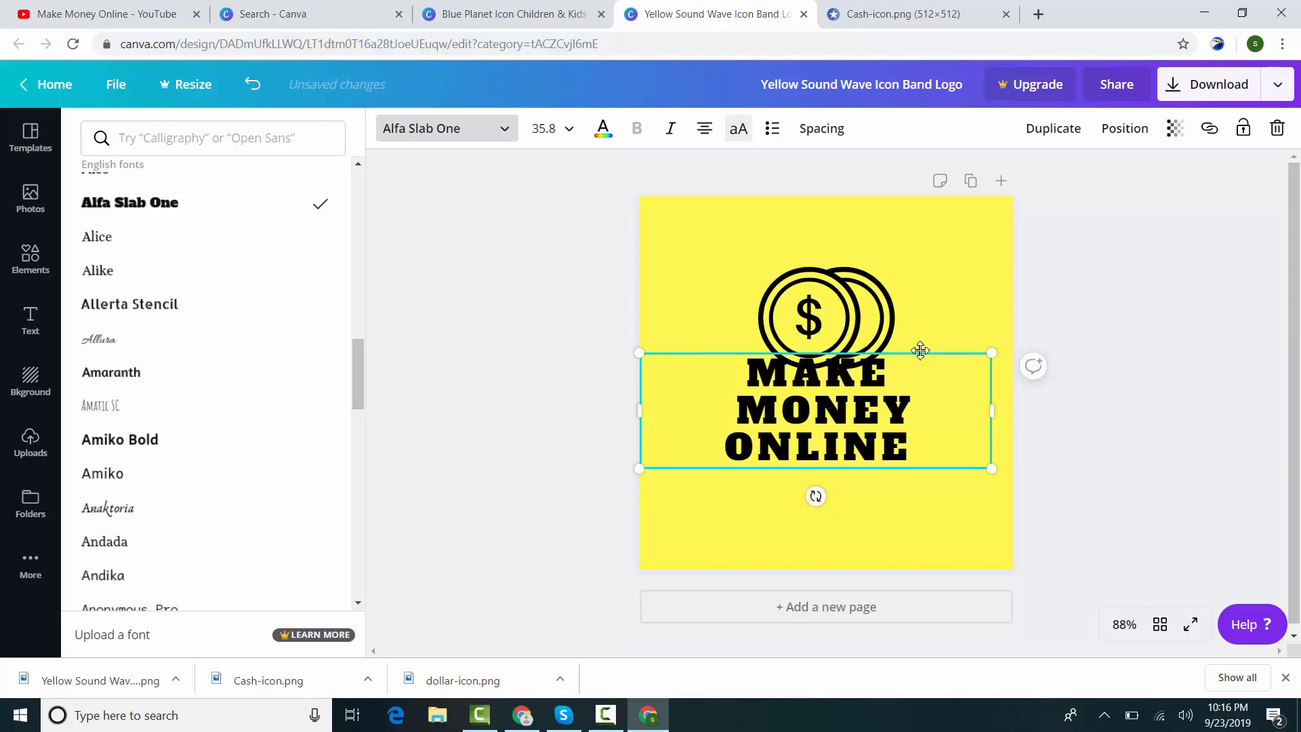
pyautogui.moveTo(920, 350); pyautogui.dragTo(932, 380)
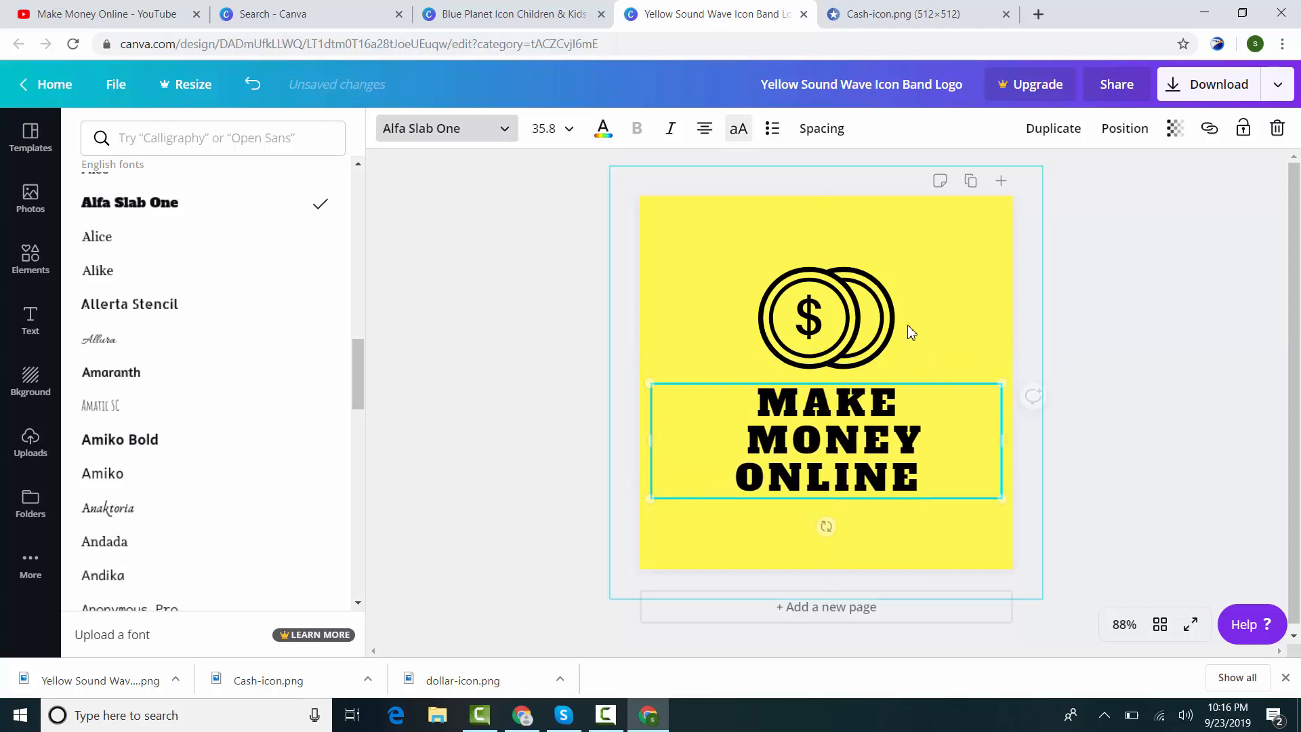
# Step: Put "MONEY ONLINE" on a single line, keeping a space between the words, by widening the title's text box past both canvas edges
pyautogui.click(740, 439)
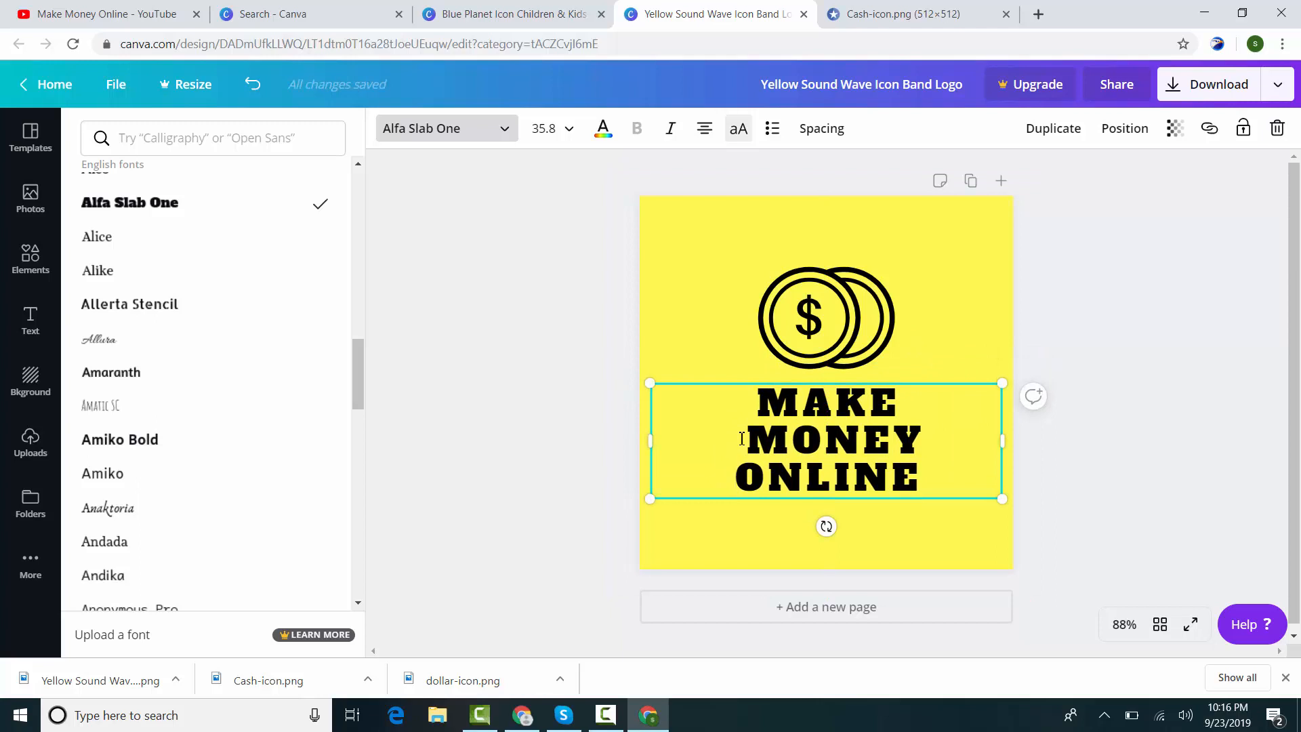
pyautogui.press('BackSpace')
pyautogui.press('Return')
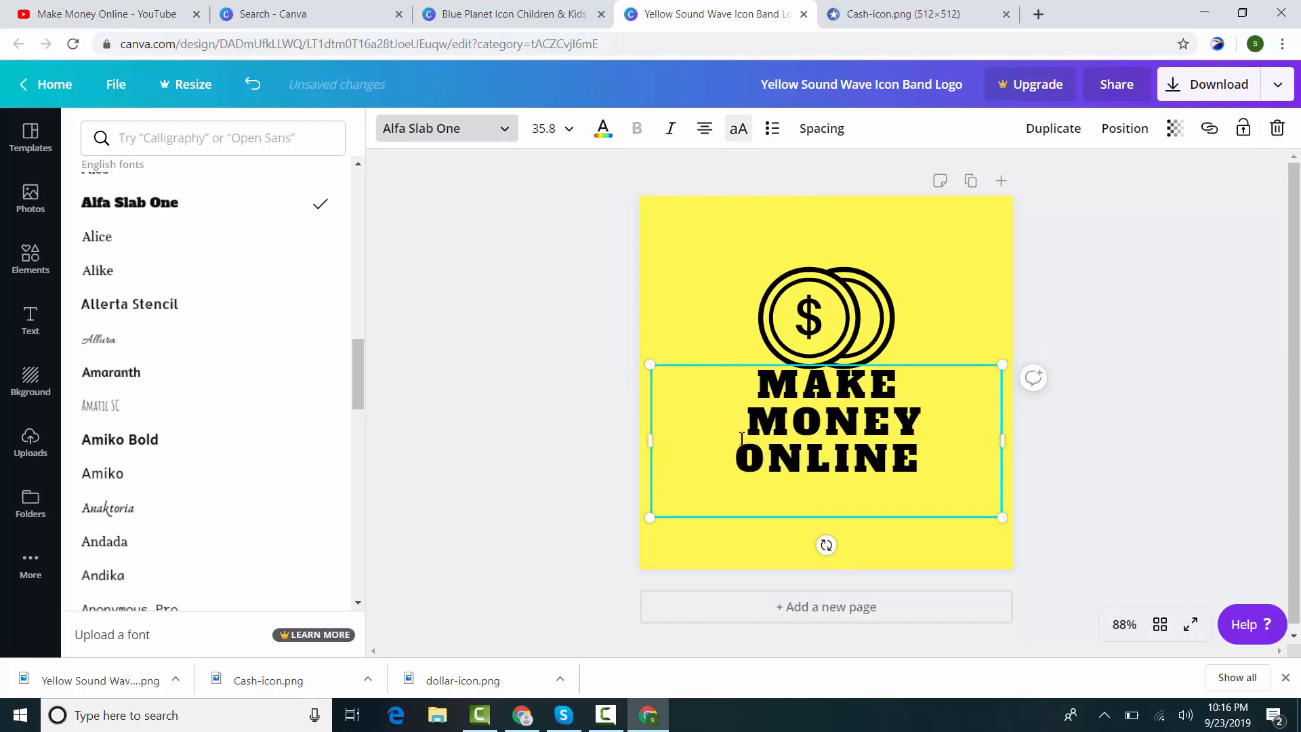
pyautogui.press('BackSpace')
pyautogui.moveTo(994, 426); pyautogui.dragTo(1030, 441)
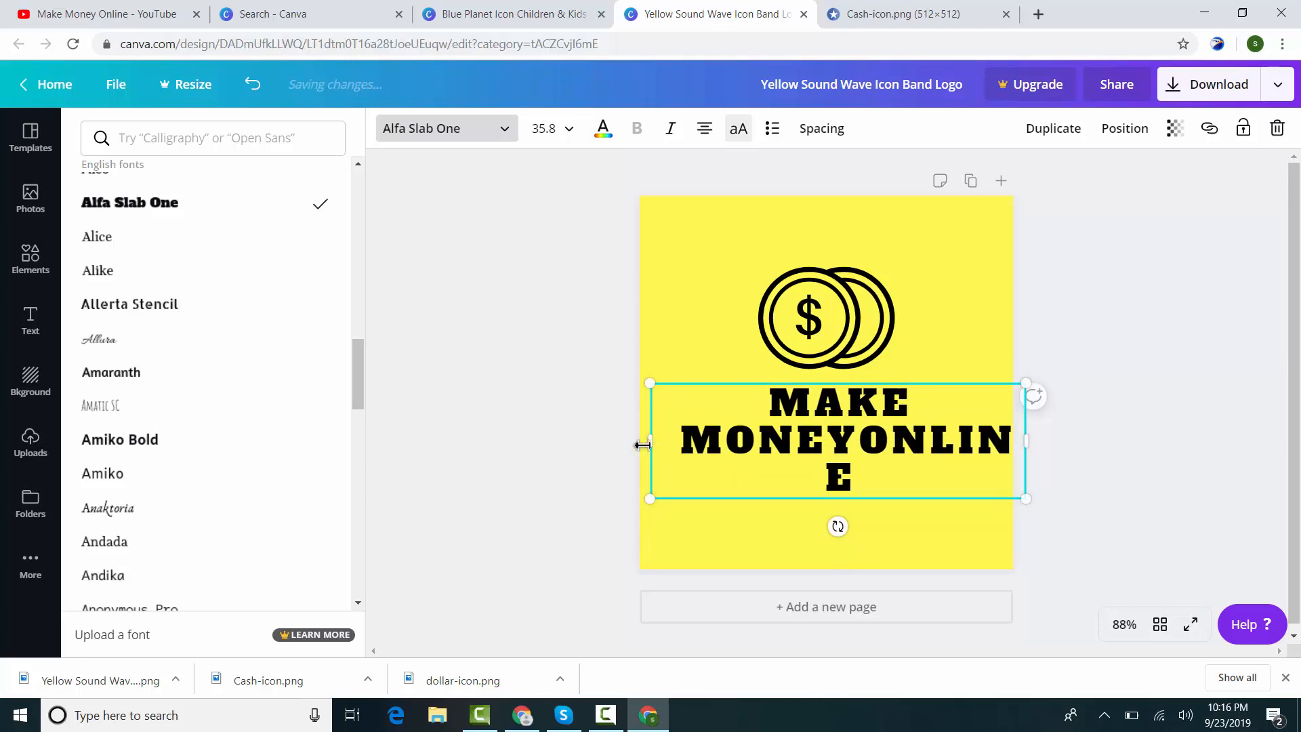
pyautogui.moveTo(645, 444); pyautogui.dragTo(621, 444)
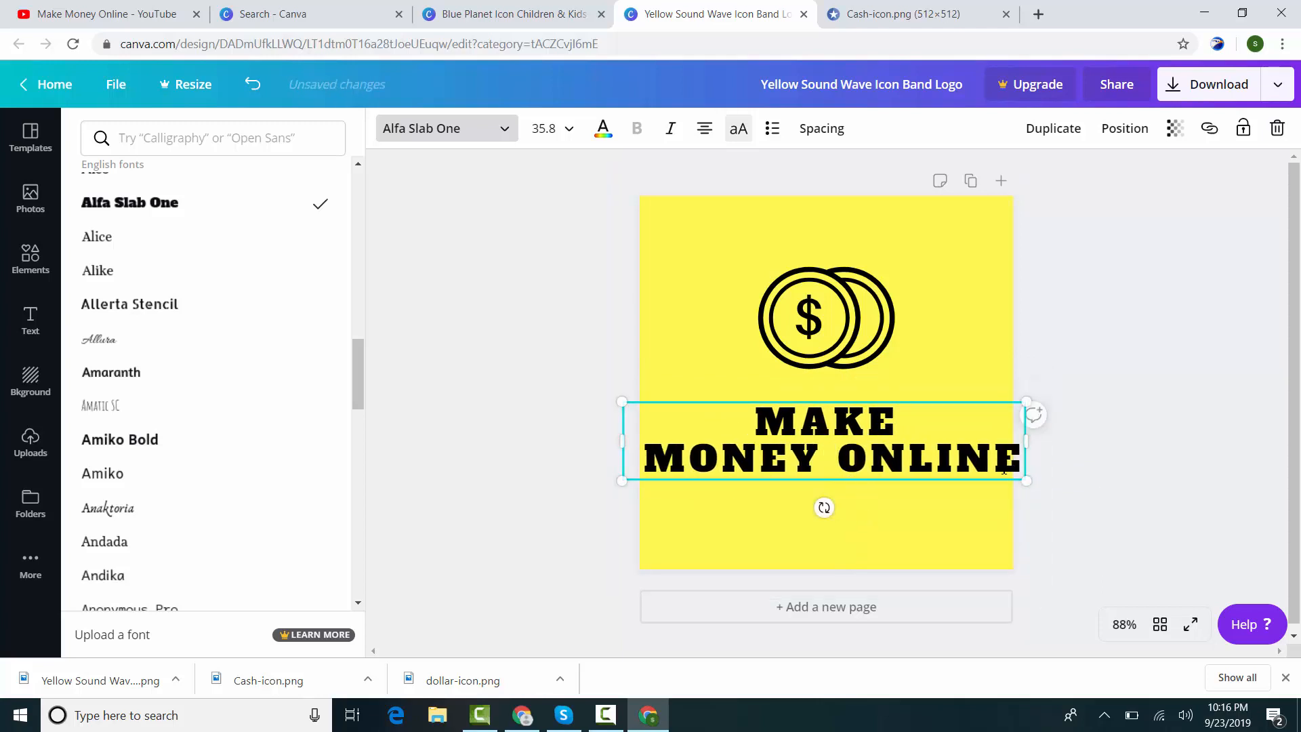
# Step: Set the font size of the whole title in the yellow logo to 32
pyautogui.tripleClick(956, 466)
pyautogui.moveTo(956, 466); pyautogui.dragTo(785, 311)
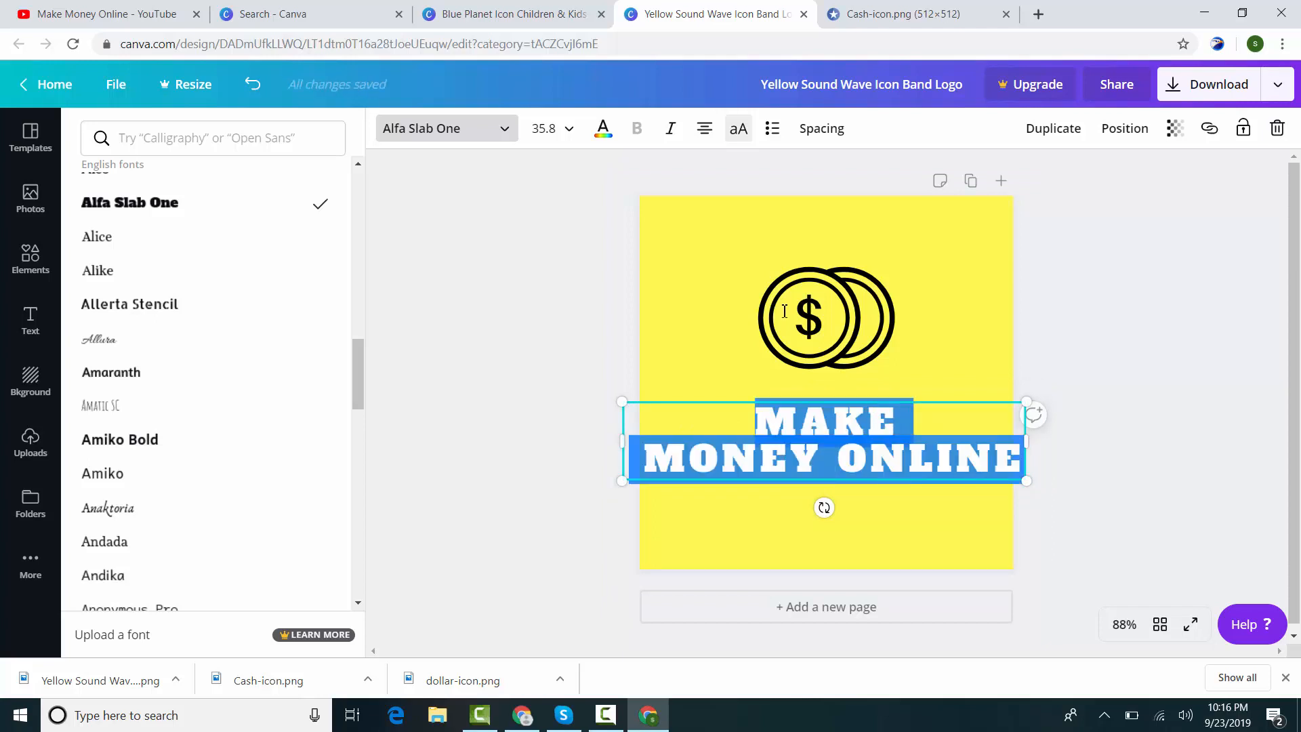
pyautogui.click(576, 129)
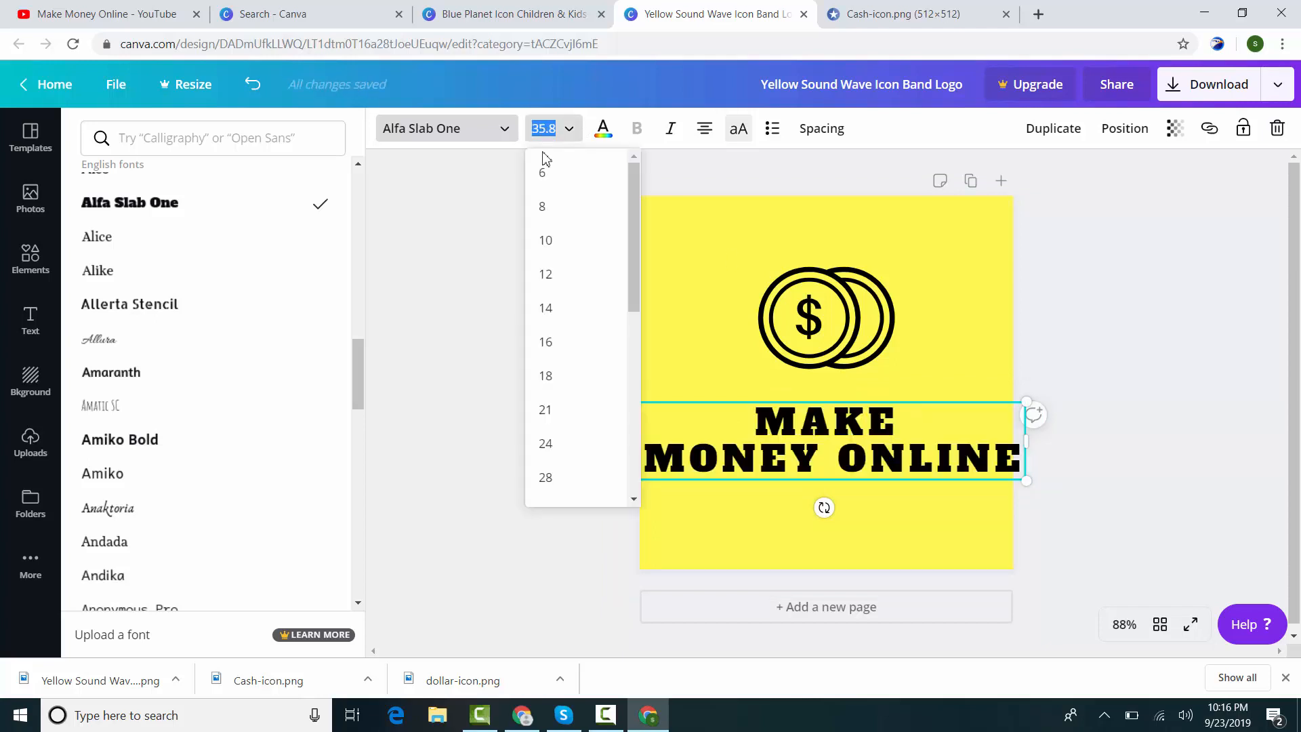
pyautogui.write('32')
pyautogui.press('Return')
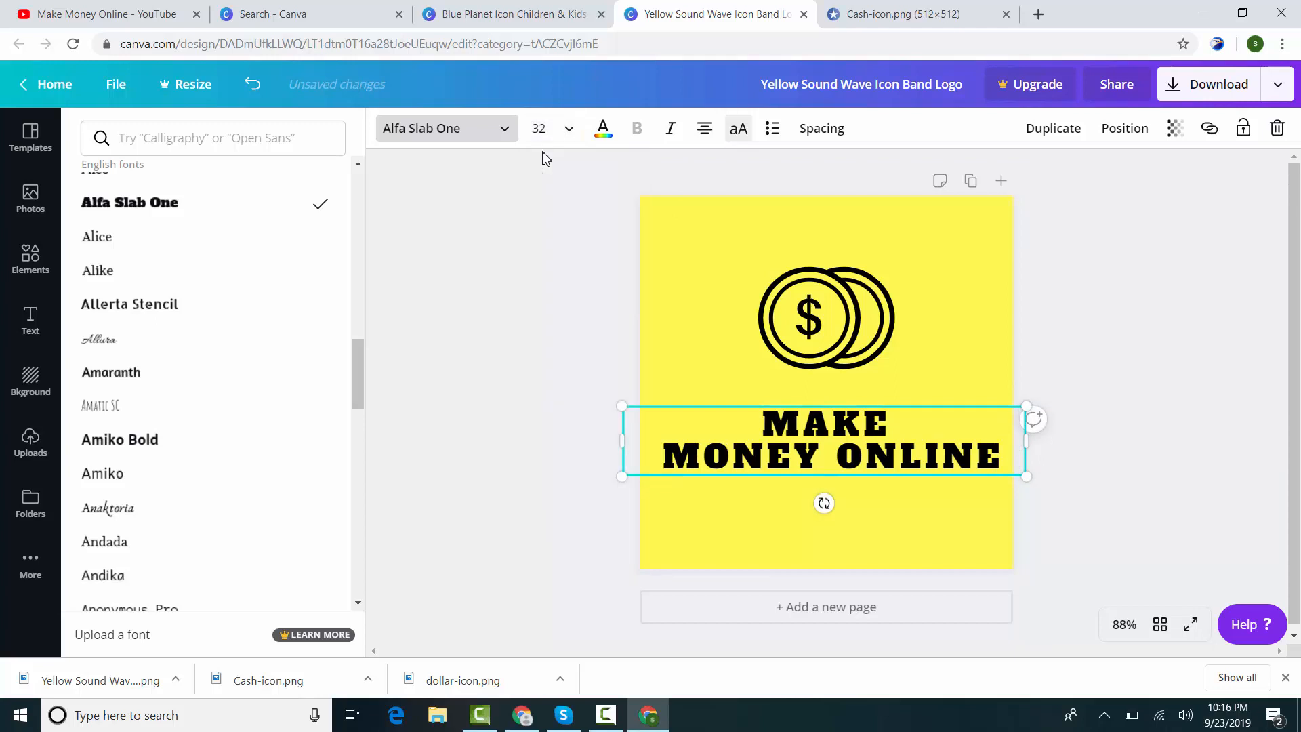
# Step: Move the title slightly up and centre it horizontally on the canvas below the coins icon
pyautogui.press('Return')
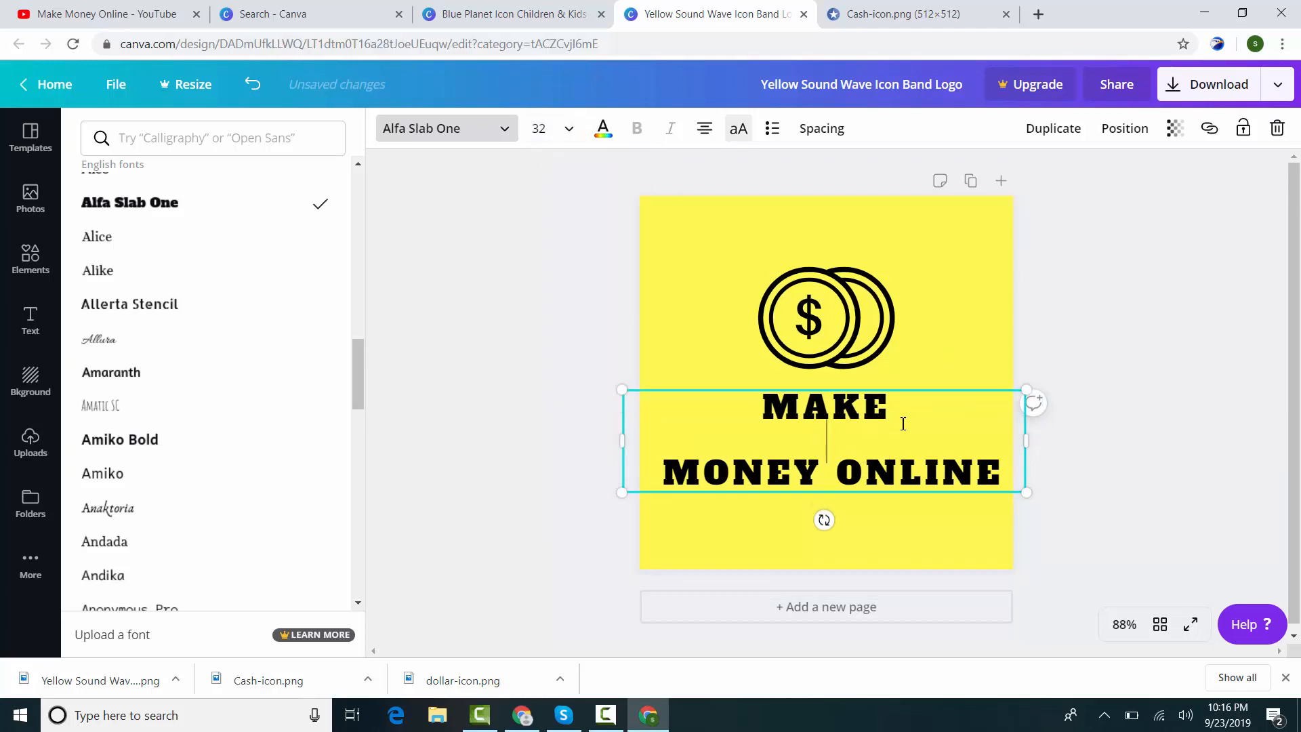
pyautogui.moveTo(944, 387); pyautogui.dragTo(946, 380)
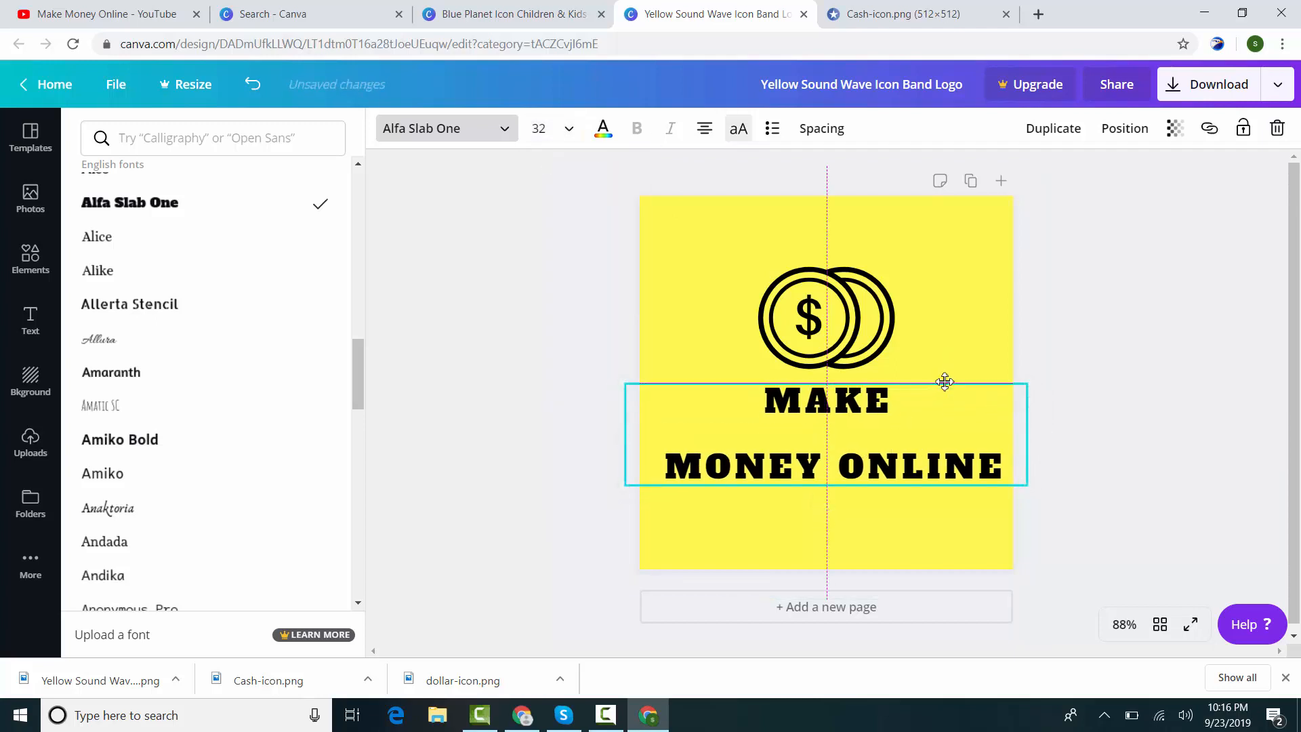
pyautogui.click(1194, 386)
# Step: Remove the blank line inside the title and break it after "MAKE" so "MONEY ONLINE" sits directly on the second line
pyautogui.click(834, 430)
pyautogui.click(824, 431)
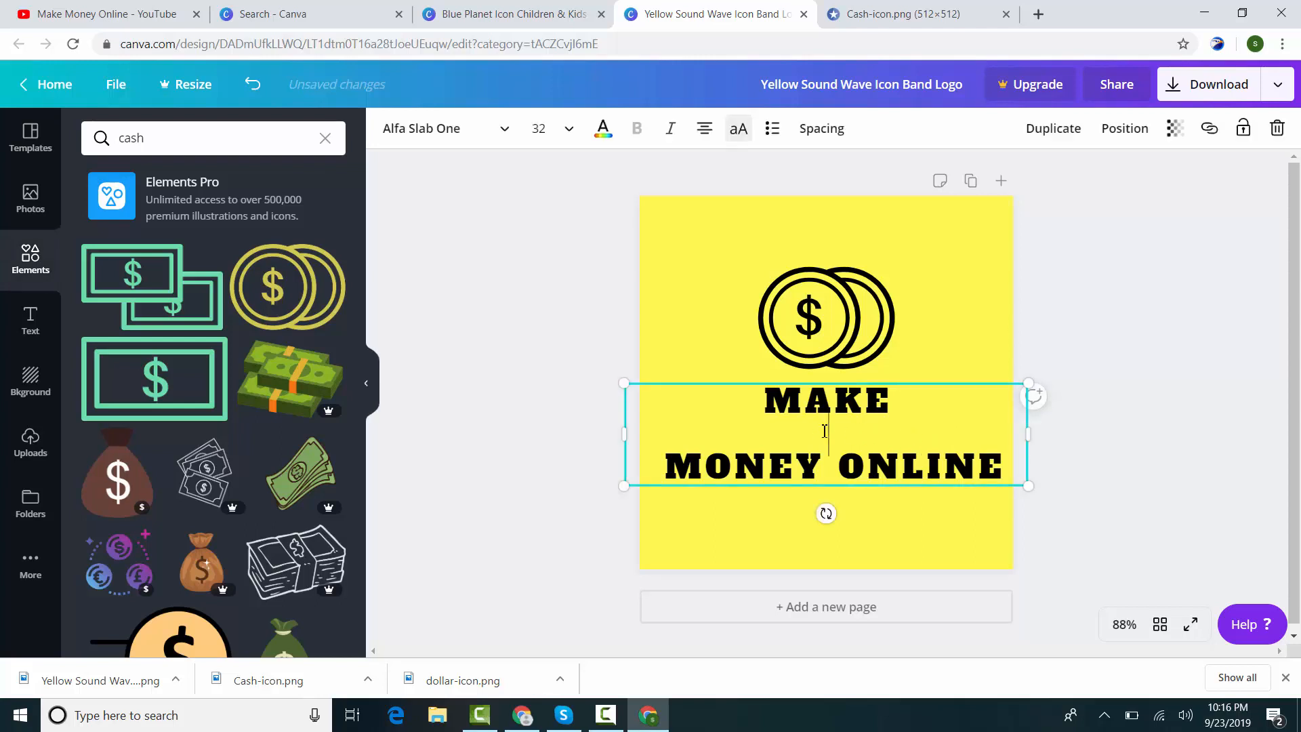
pyautogui.press('Delete')
pyautogui.press('BackSpace')
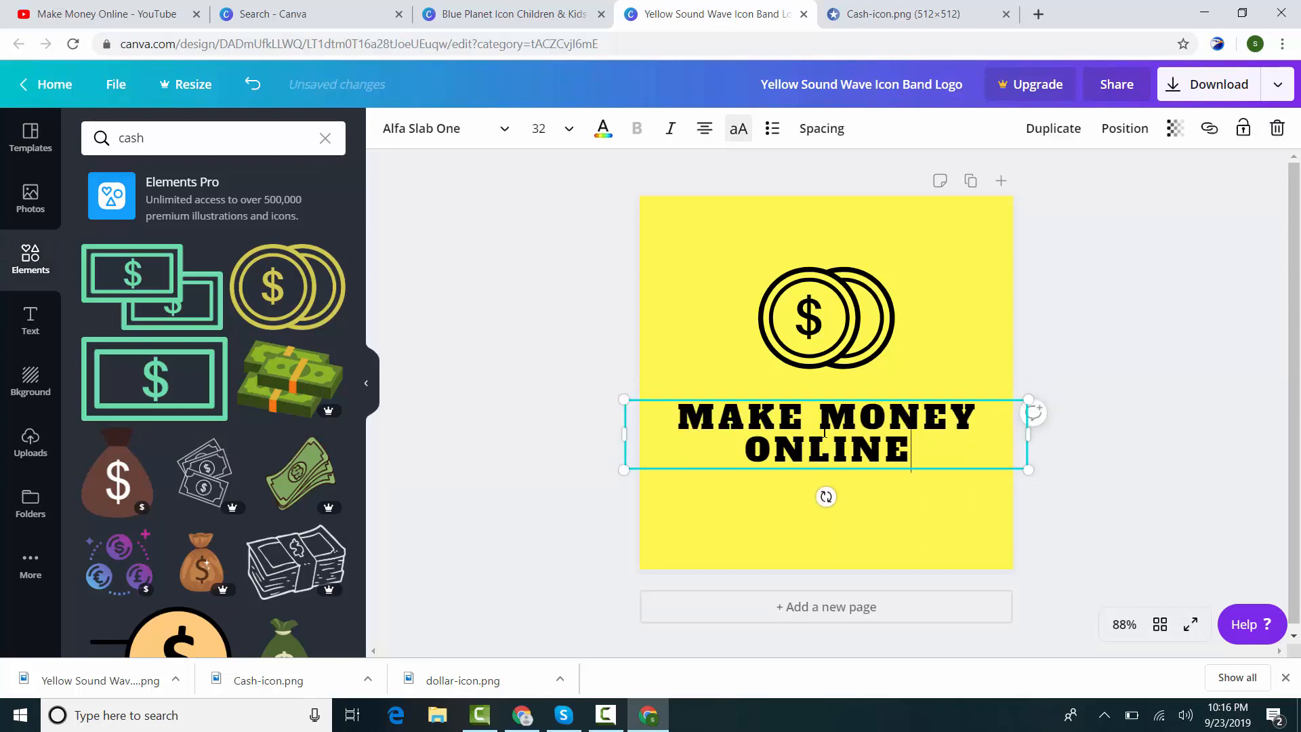
pyautogui.press('Right')
pyautogui.press('Right')
pyautogui.press('Right')
pyautogui.press('Return')
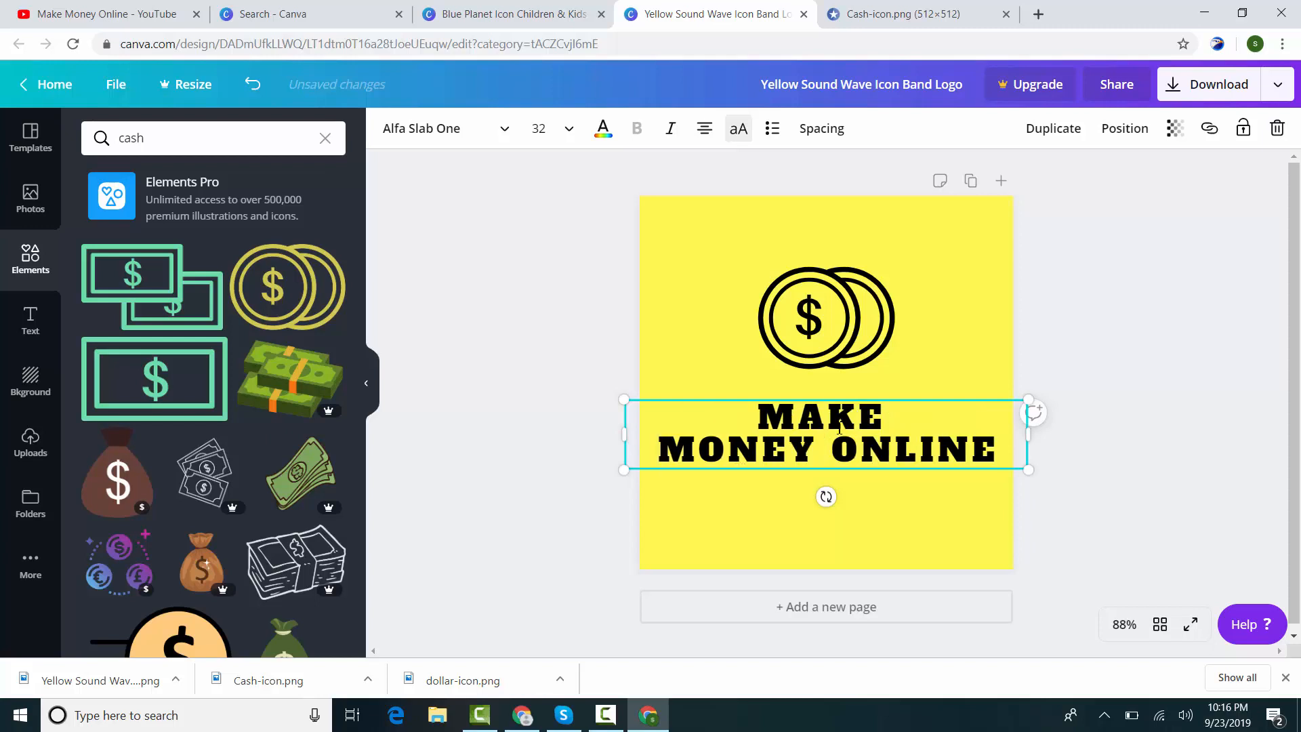
pyautogui.click(1145, 347)
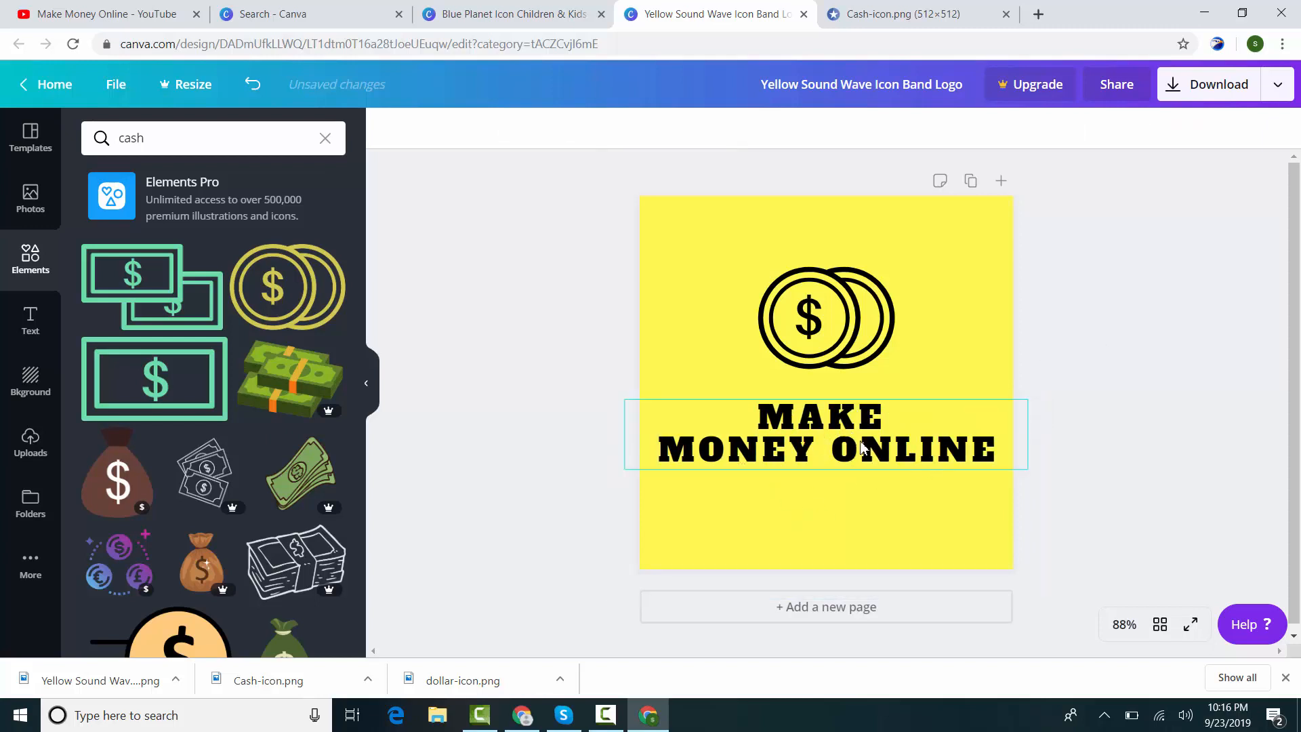
# Step: Switch to YouTube and bring up the Make Money Online channel page
pyautogui.click(448, 12)
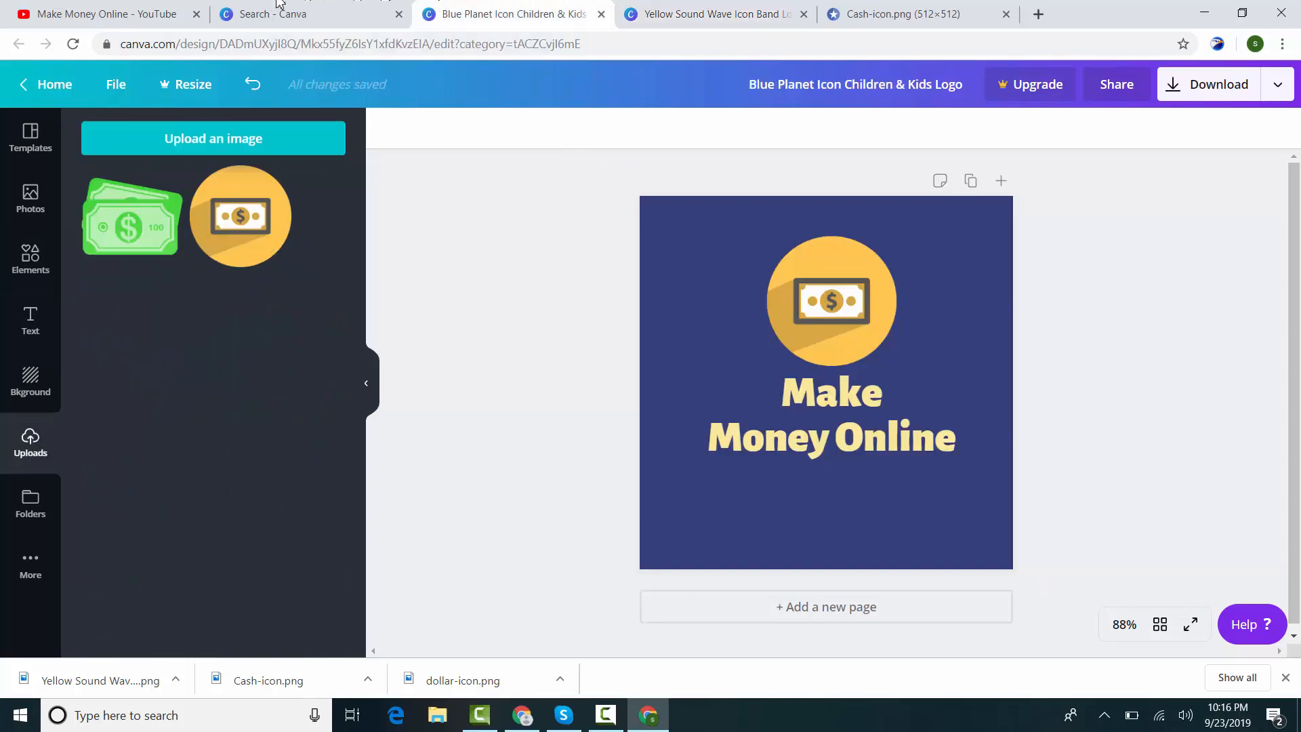
pyautogui.click(378, 8)
pyautogui.click(522, 715)
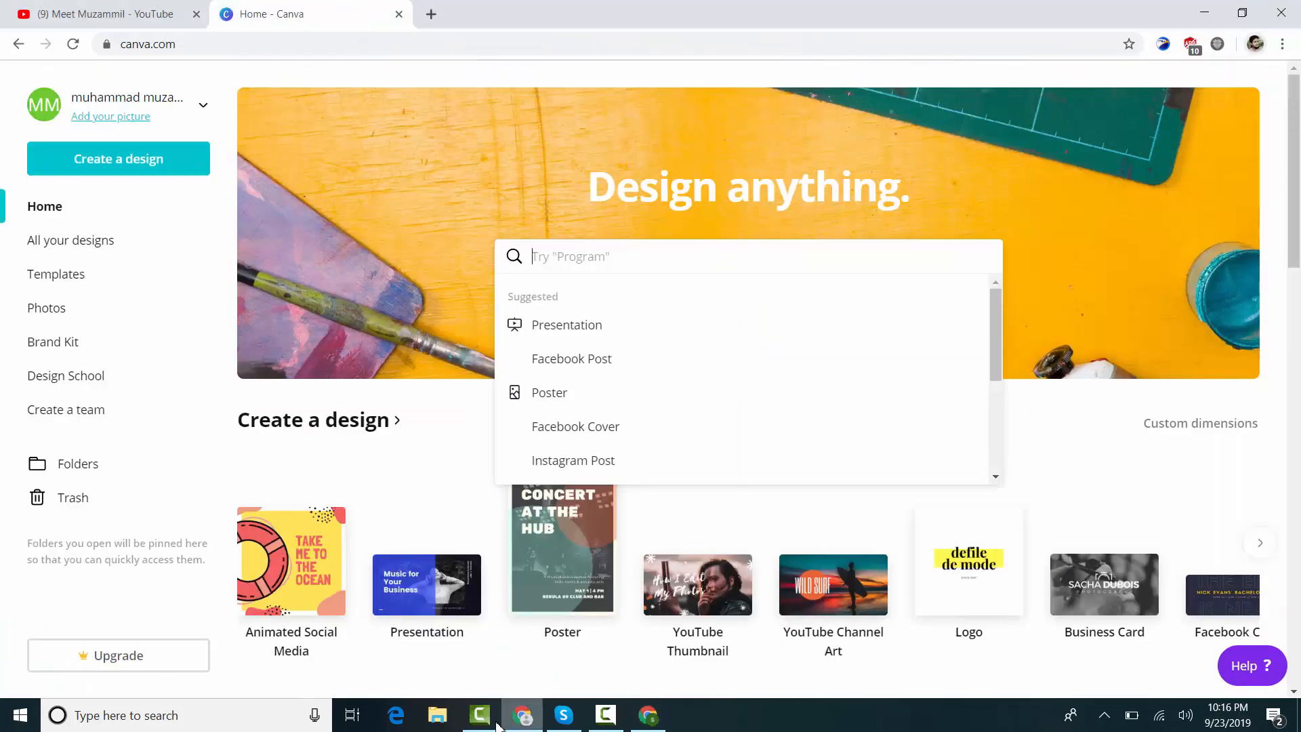
pyautogui.click(647, 715)
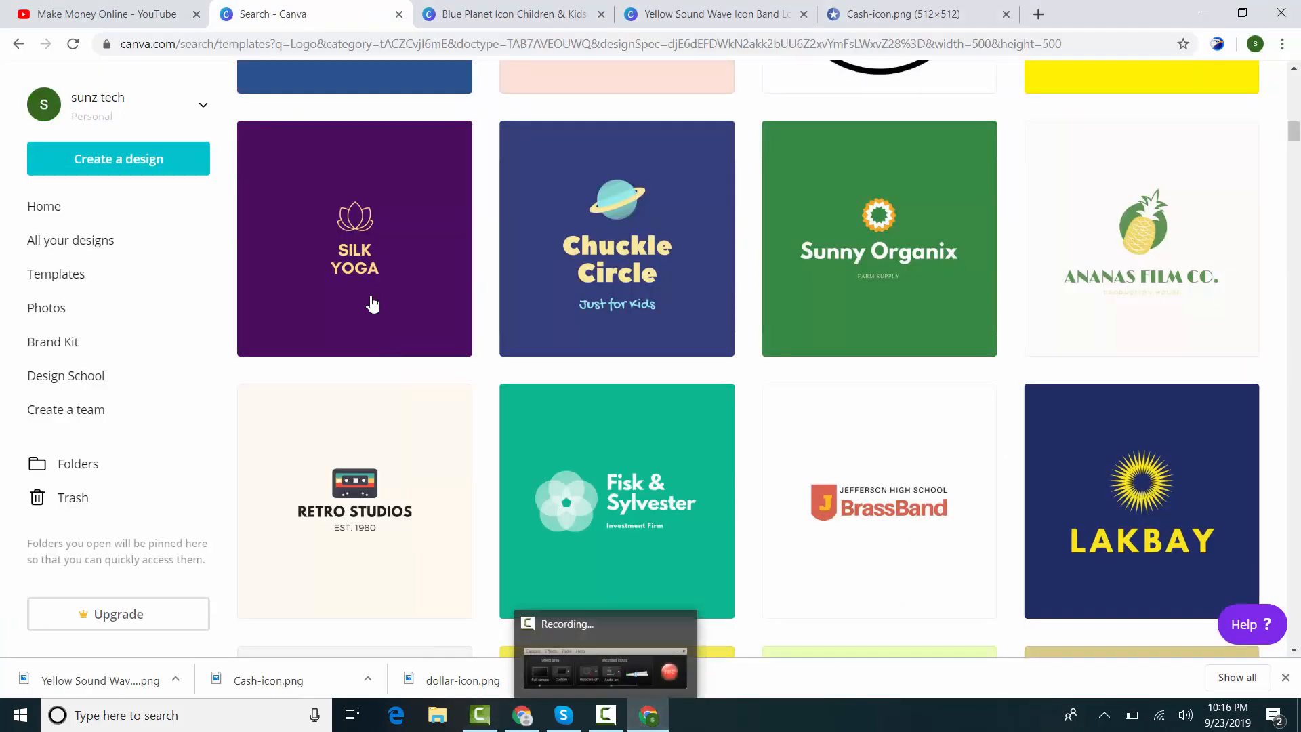
pyautogui.click(168, 12)
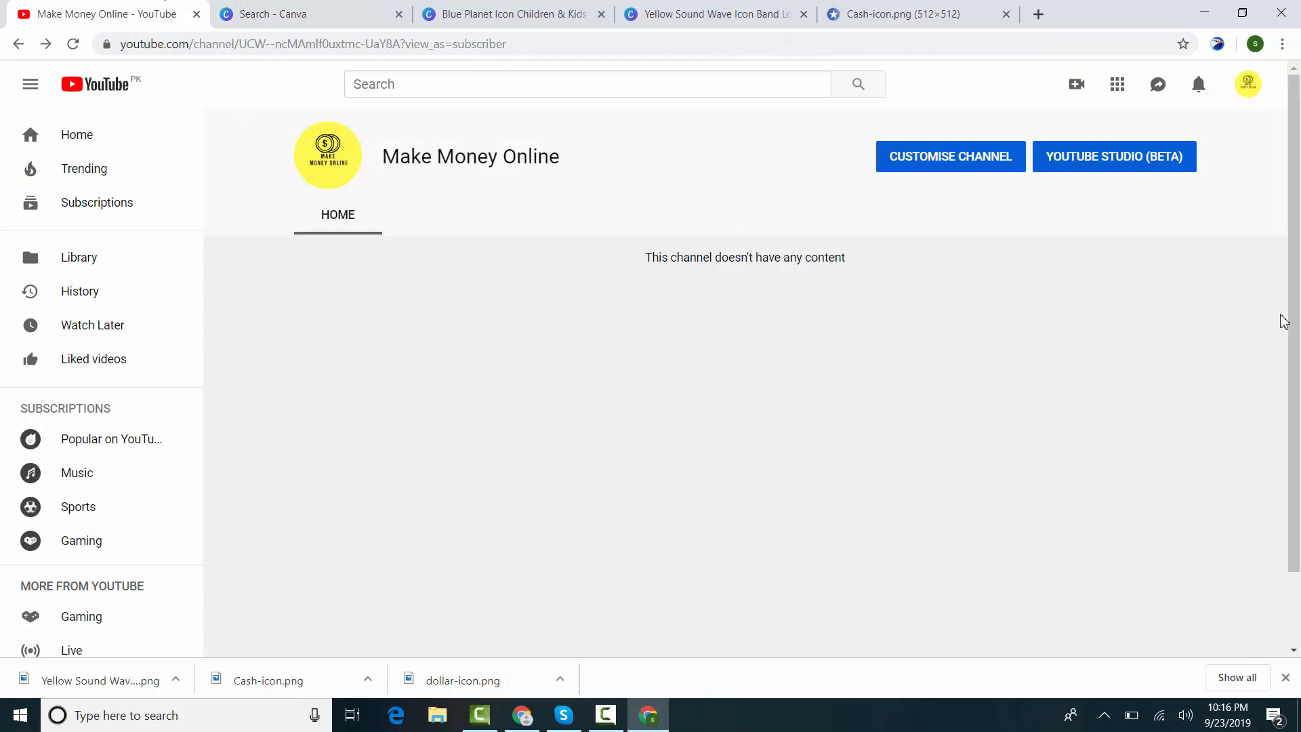
pyautogui.moveTo(1282, 322); pyautogui.dragTo(941, 203)
pyautogui.click(837, 284)
pyautogui.click(30, 86)
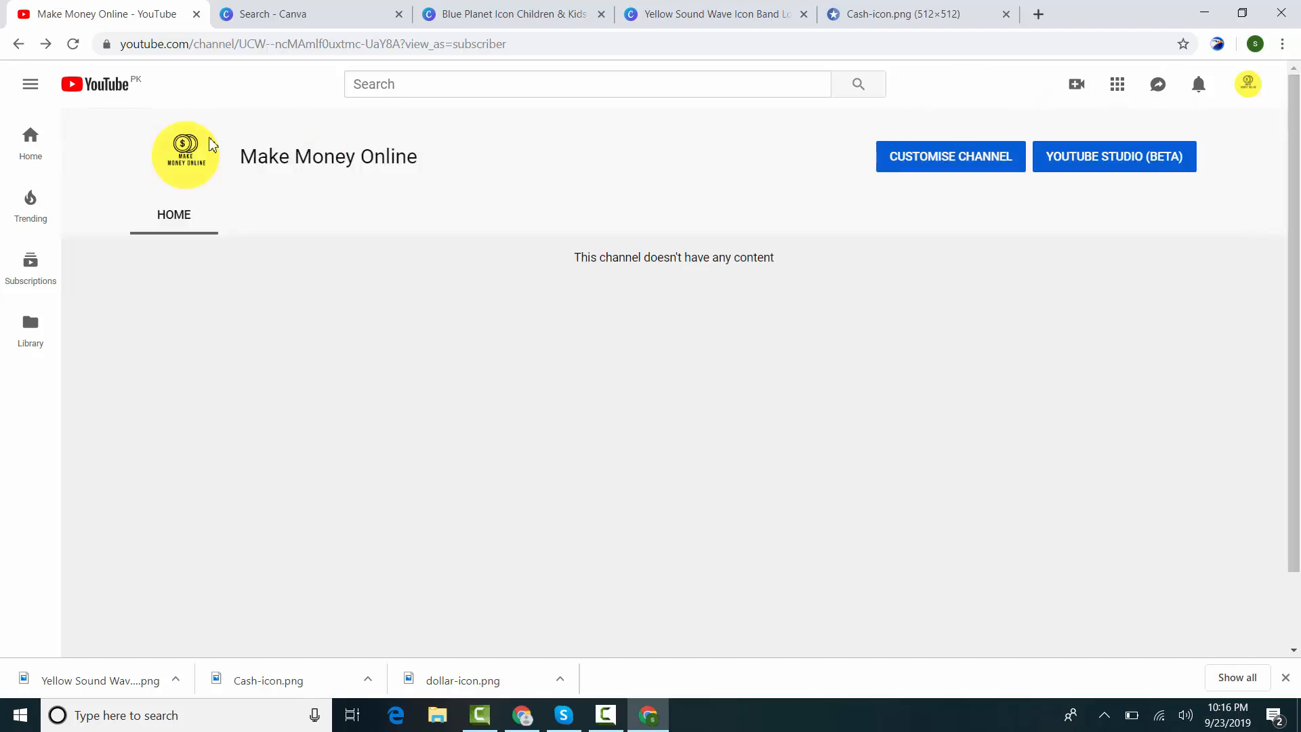
pyautogui.click(30, 87)
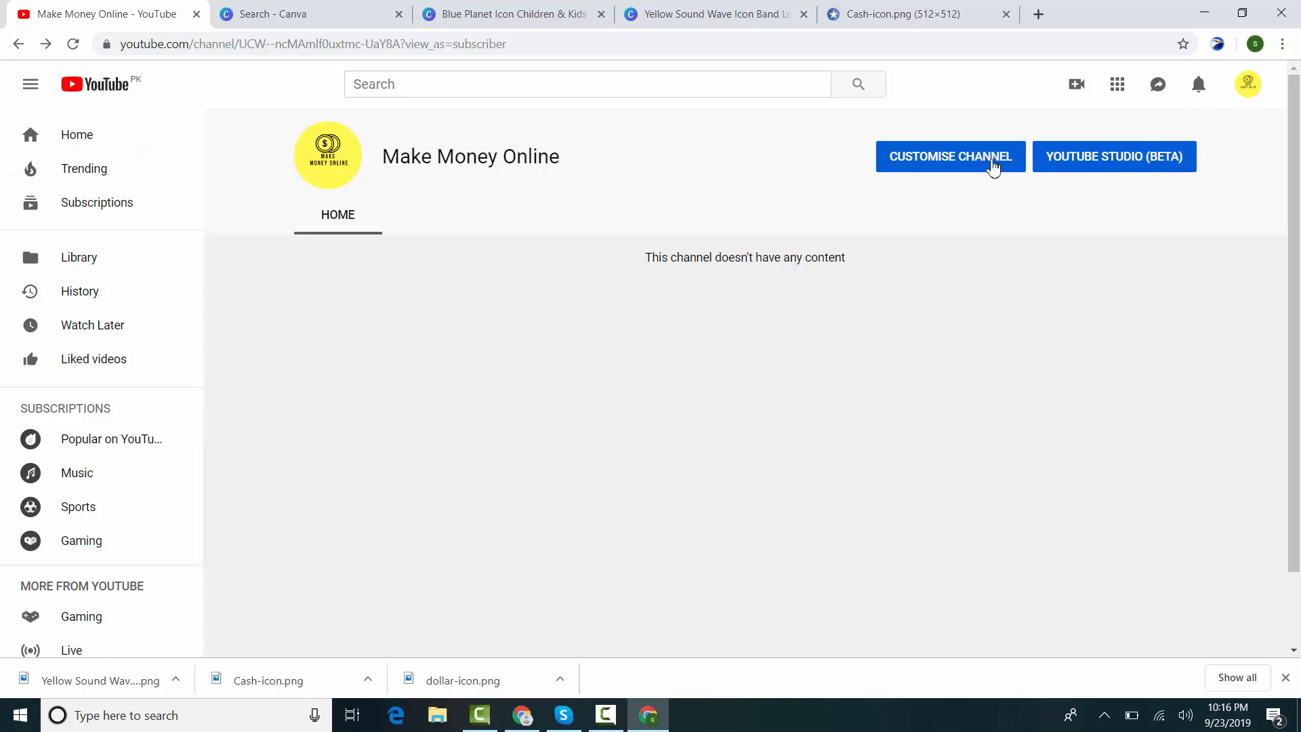
# Step: Open the customisation view of the Make Money Online channel
pyautogui.click(984, 169)
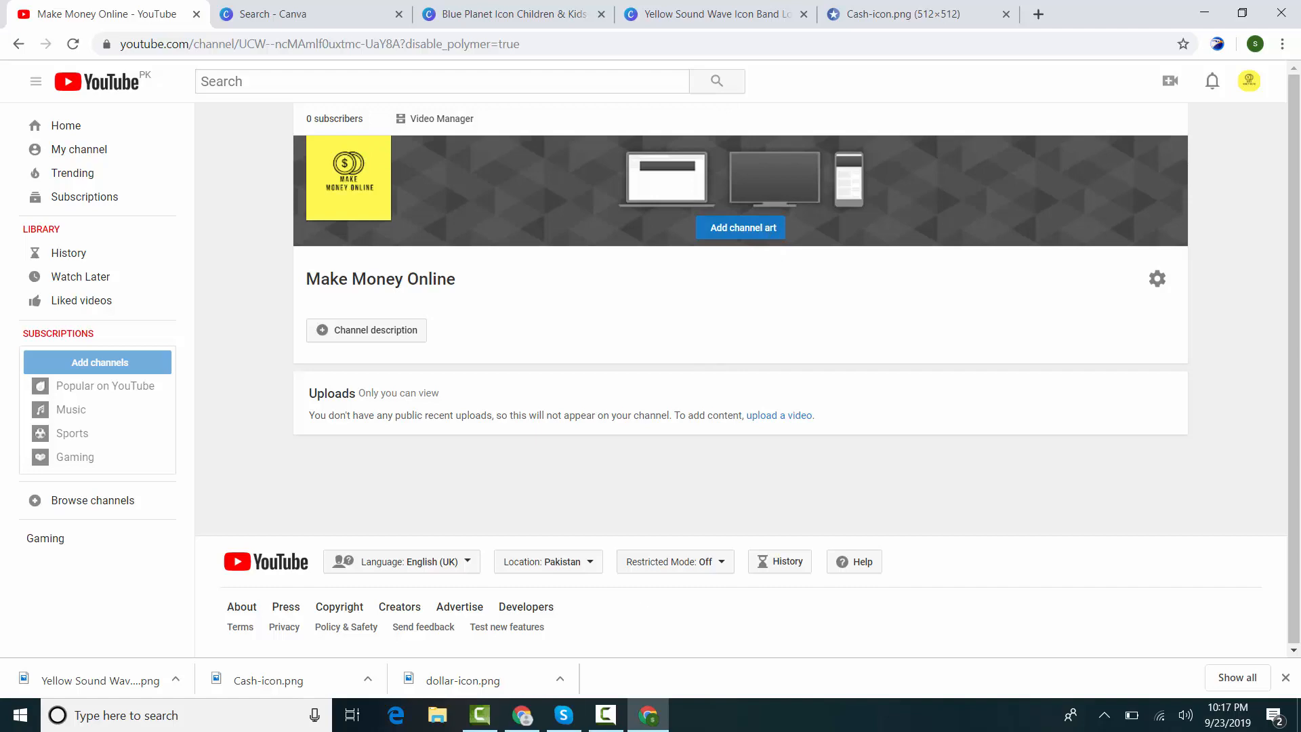
# Step: Switch to the other browser window and look at the example YouTube channel with its finished channel art
pyautogui.click(520, 717)
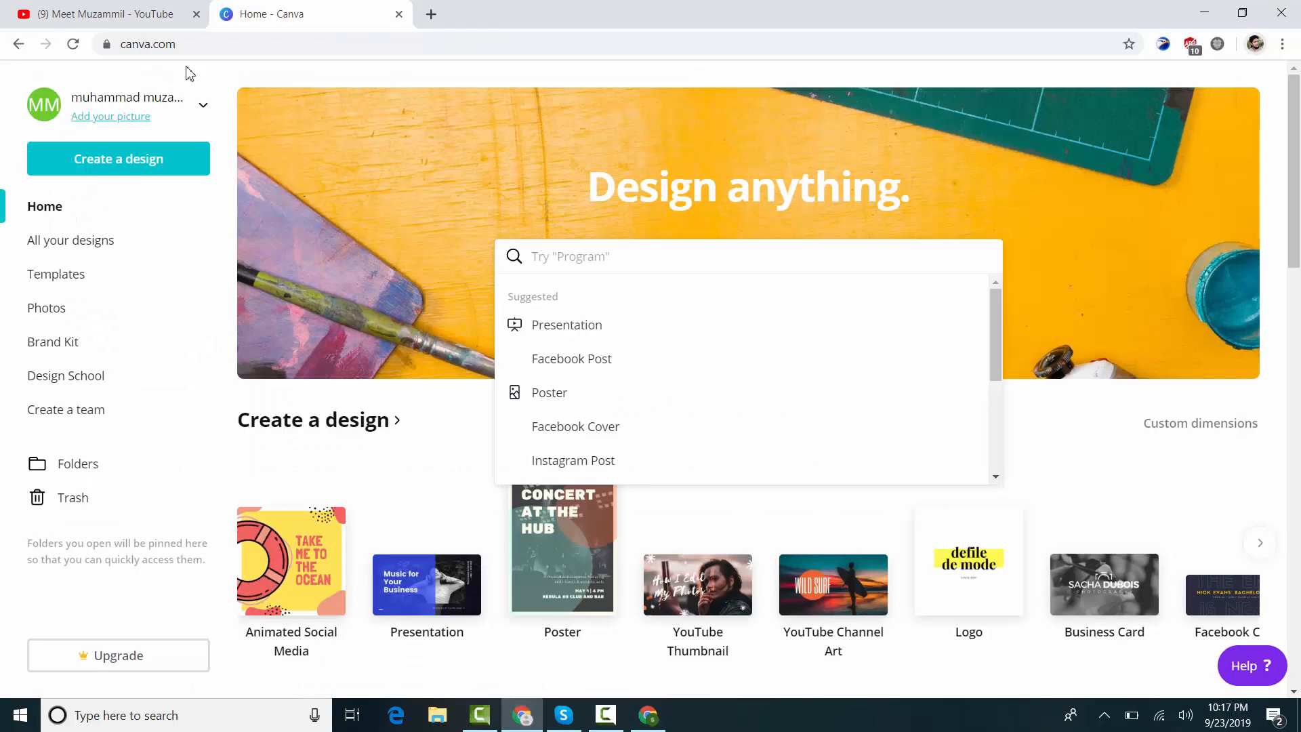
pyautogui.click(119, 10)
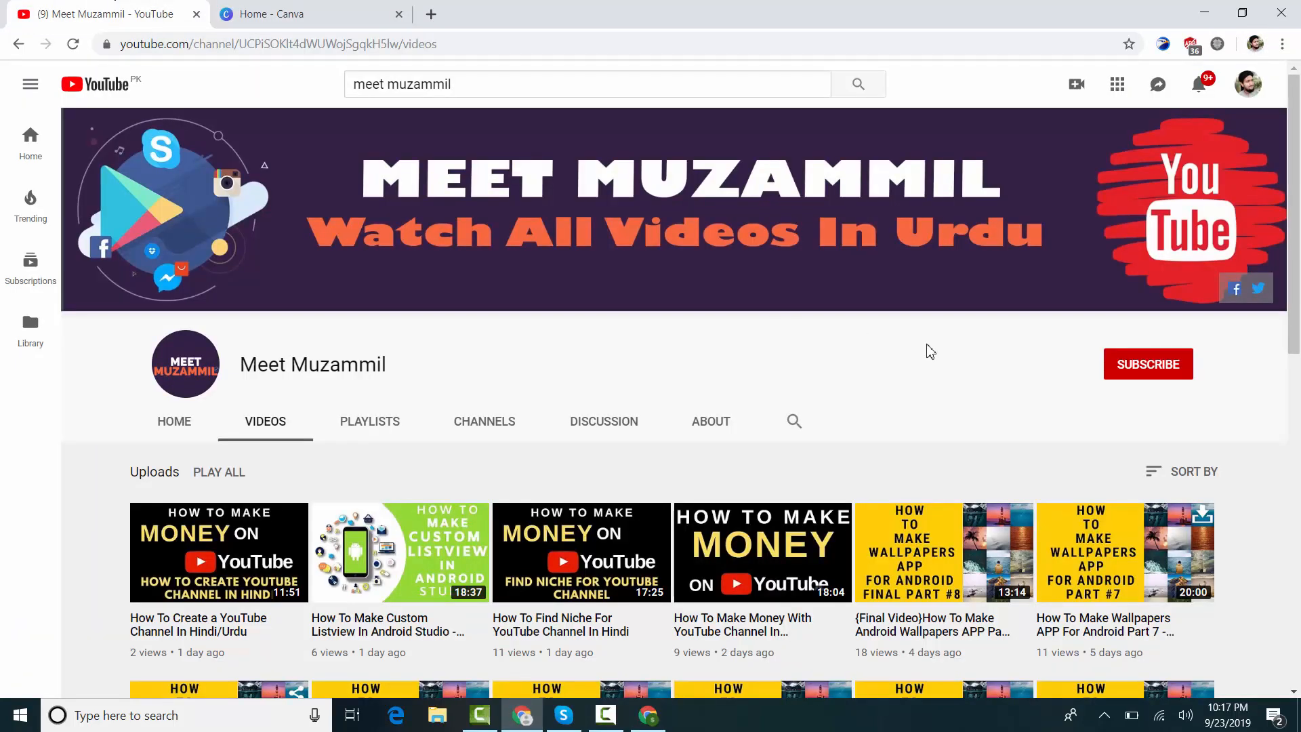